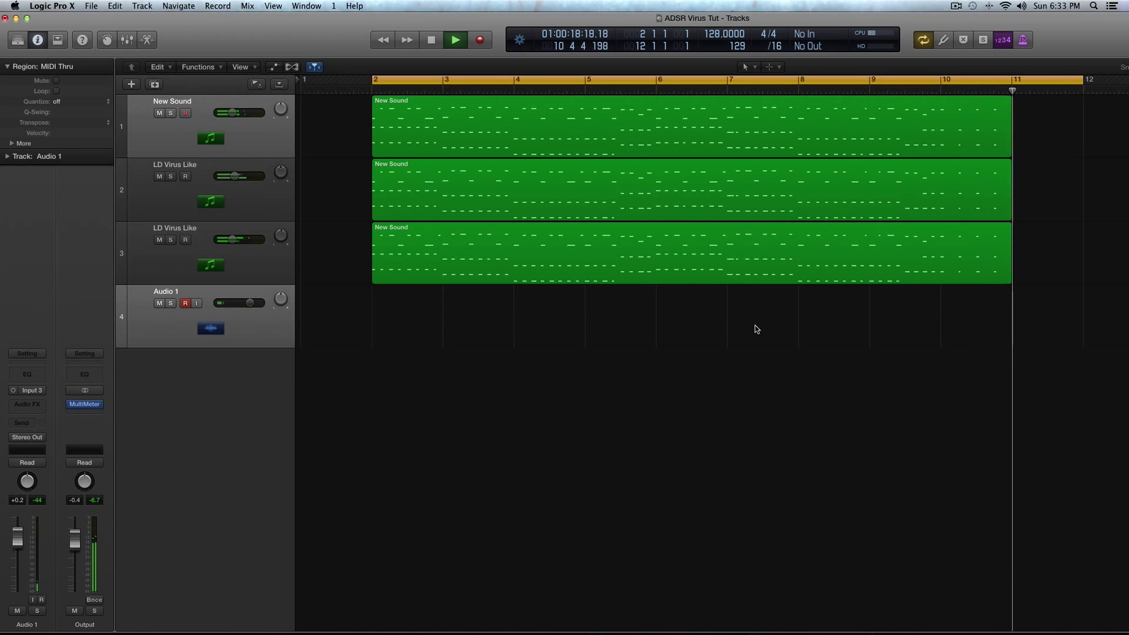
# Stop playback and zoom the Tracks area out horizontally to show more bars.
pyautogui.press('space')
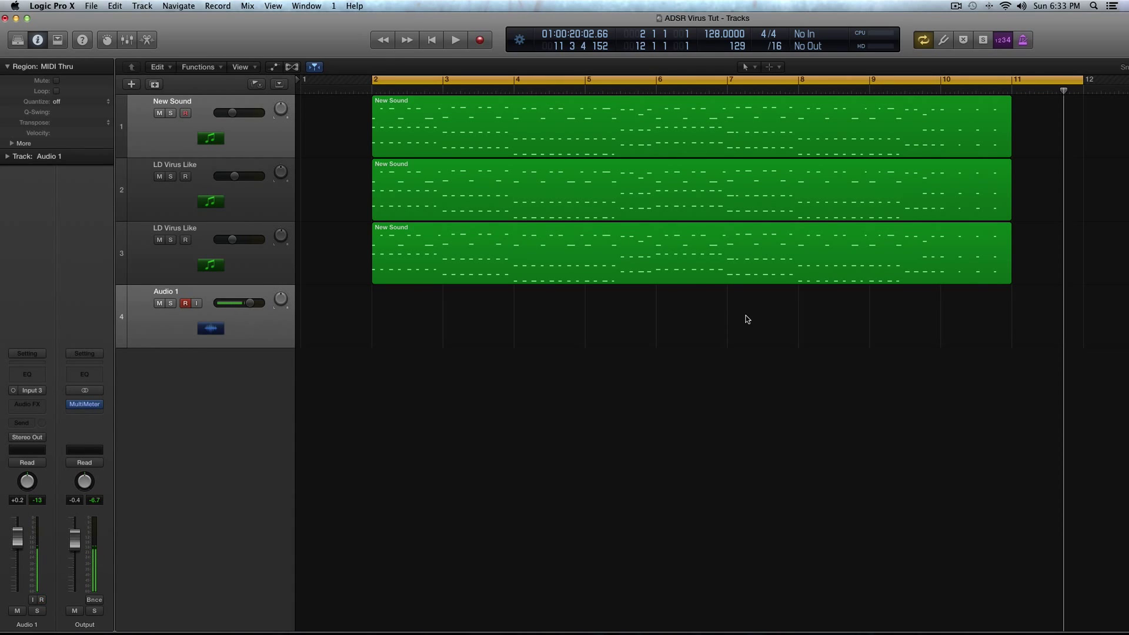
pyautogui.hscroll(-1, 746, 319)
pyautogui.press('super+Left')
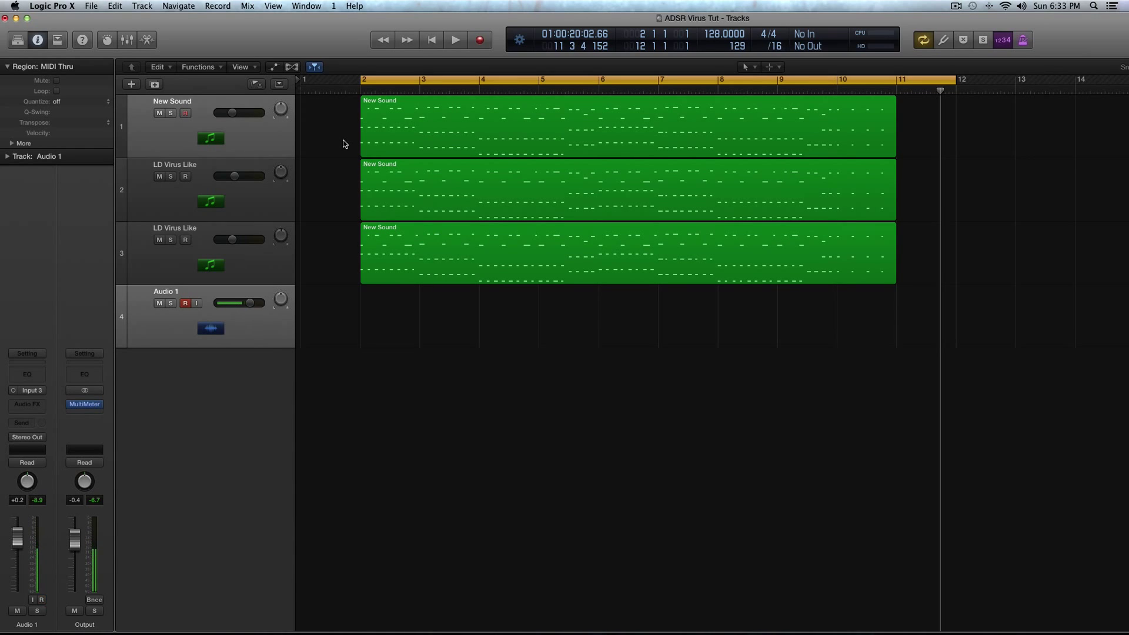
pyautogui.click(284, 186)
pyautogui.click(272, 155)
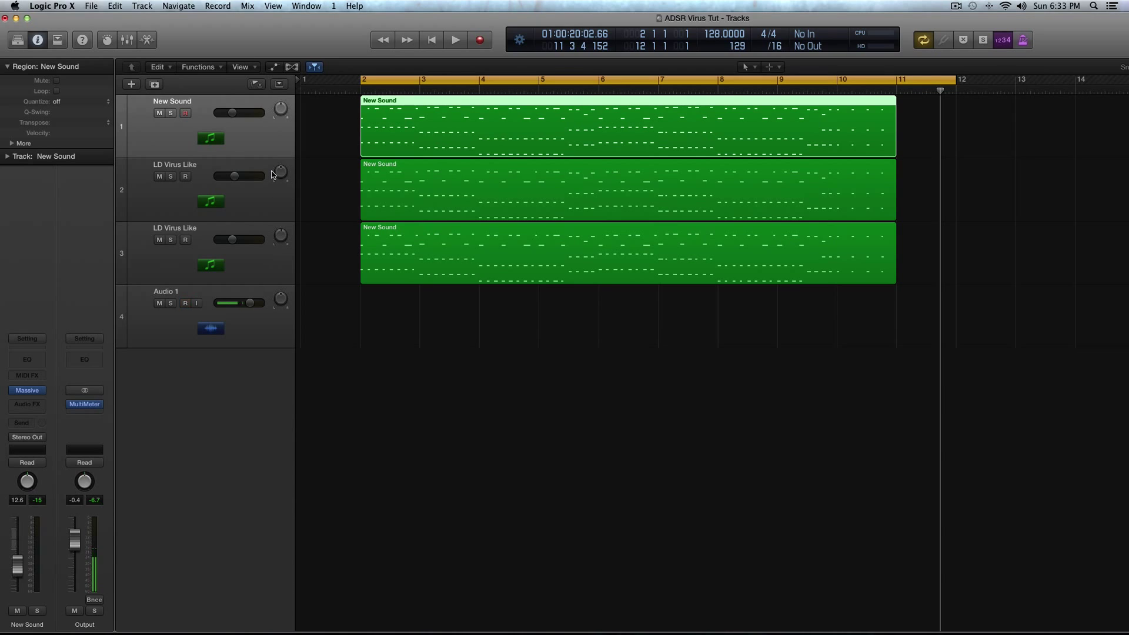
pyautogui.click(274, 213)
pyautogui.click(278, 246)
pyautogui.click(272, 216)
pyautogui.click(262, 139)
pyautogui.click(345, 147)
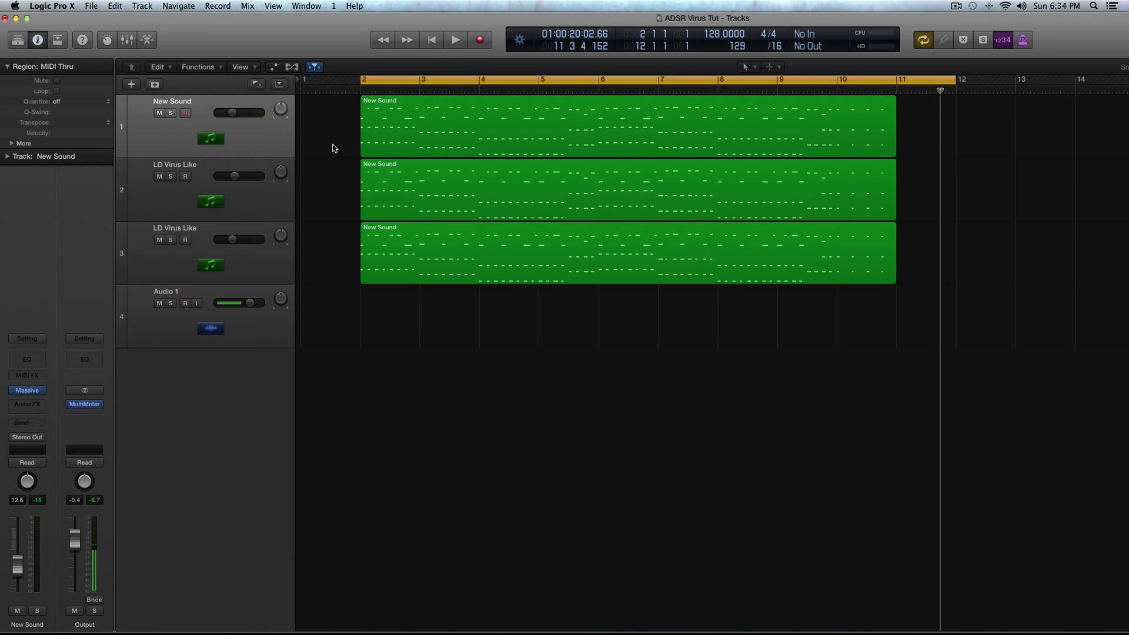
pyautogui.moveTo(334, 148); pyautogui.dragTo(603, 309)
pyautogui.moveTo(343, 143); pyautogui.dragTo(480, 261)
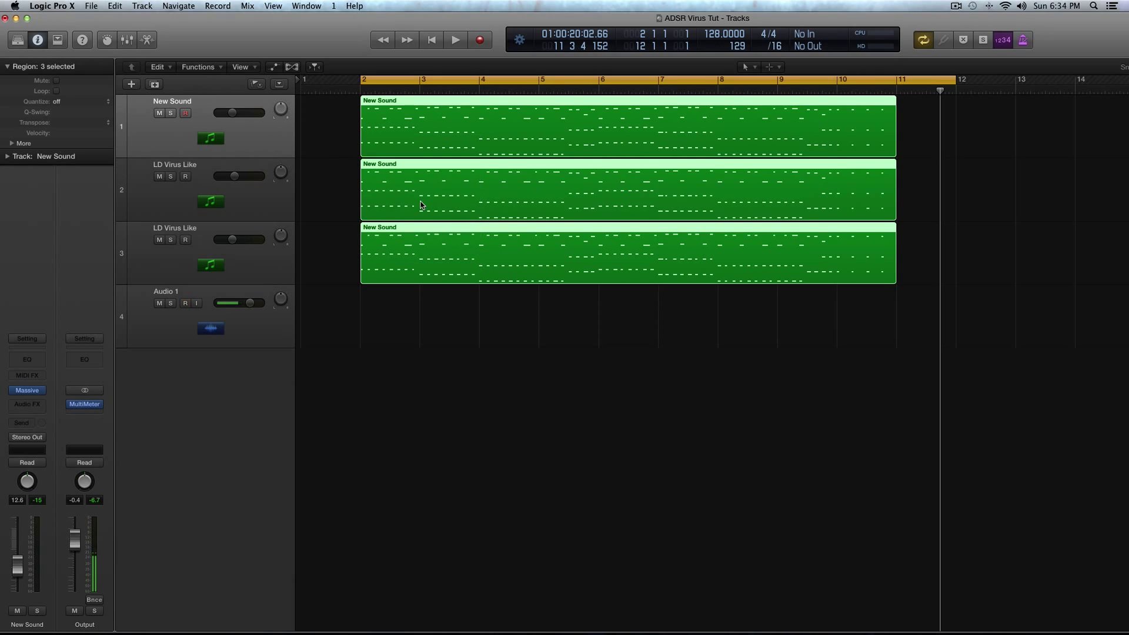
pyautogui.click(340, 171)
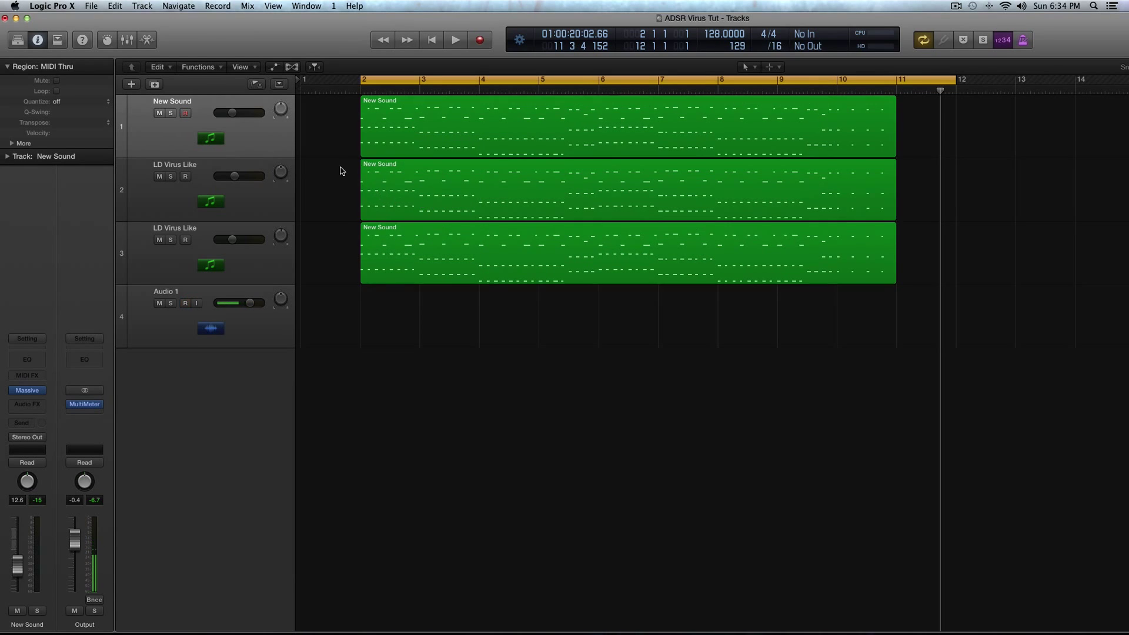
pyautogui.moveTo(334, 147); pyautogui.dragTo(479, 323)
pyautogui.click(501, 330)
# Play the three New Sound layers from bar 2, stop, then marquee-select and deselect the regions.
pyautogui.press('space')
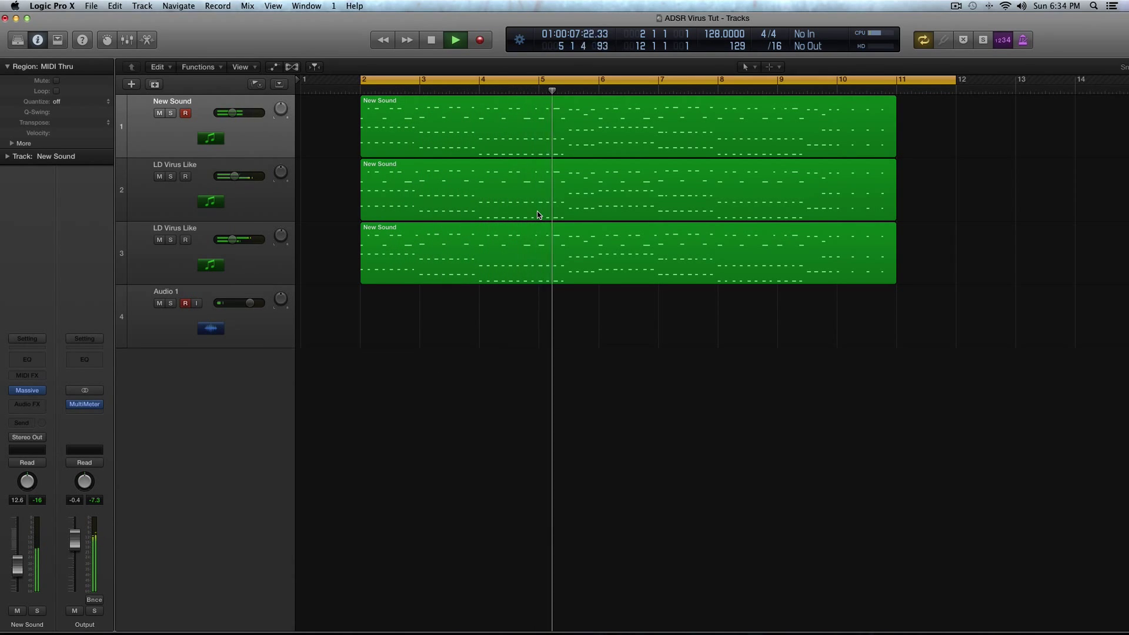
pyautogui.press('space')
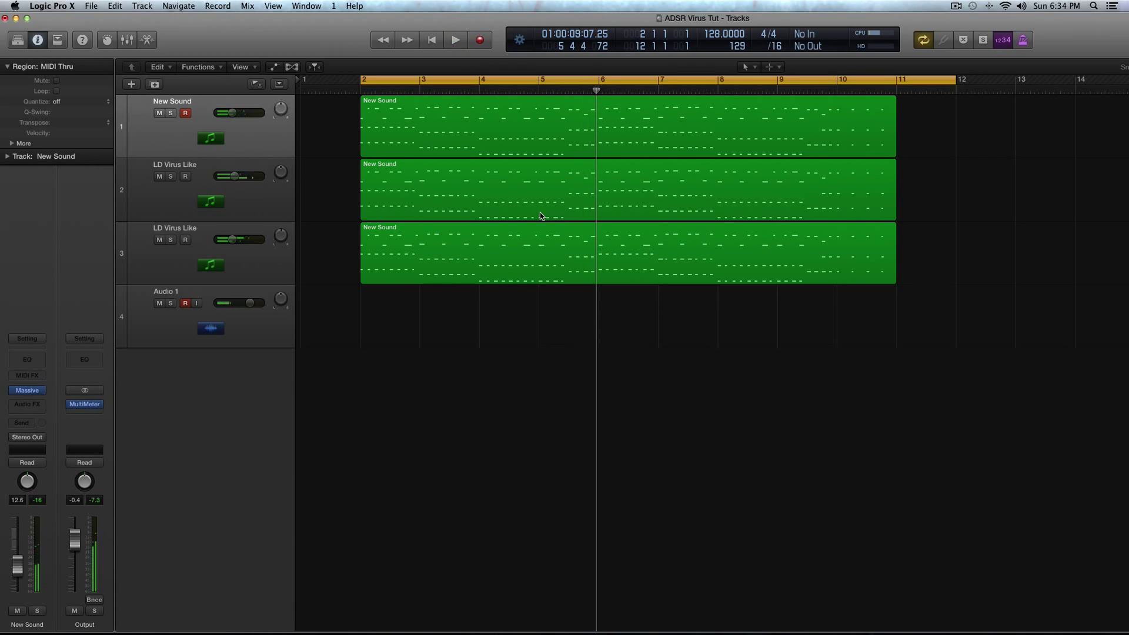
pyautogui.moveTo(328, 143); pyautogui.dragTo(459, 318)
pyautogui.click(465, 324)
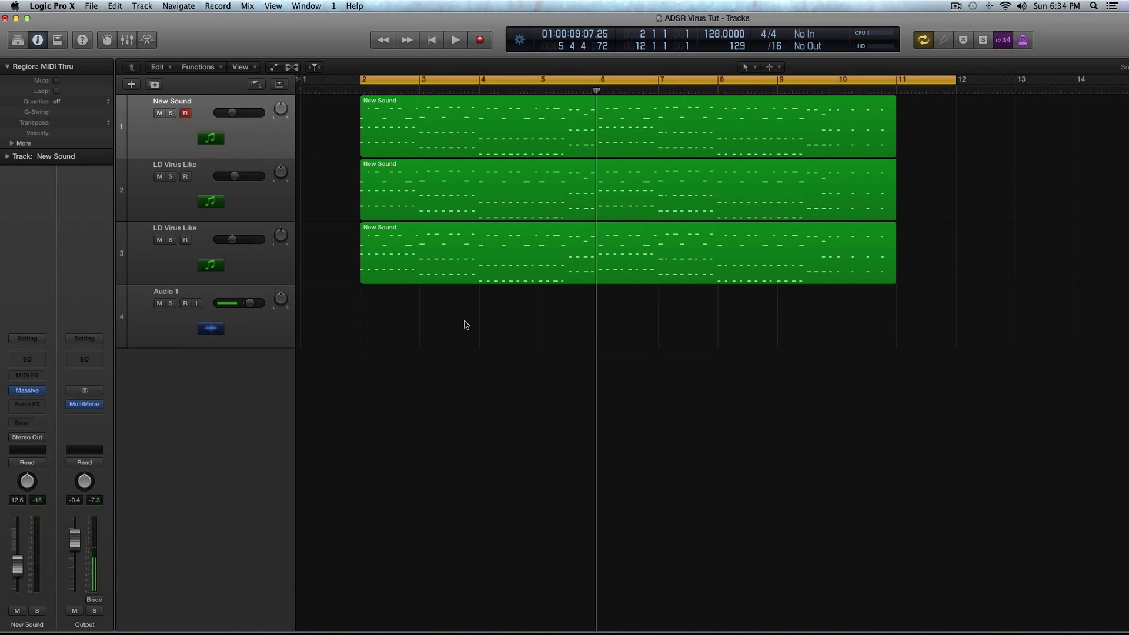
# Solo track 1's layer and play it on its own.
pyautogui.click(266, 146)
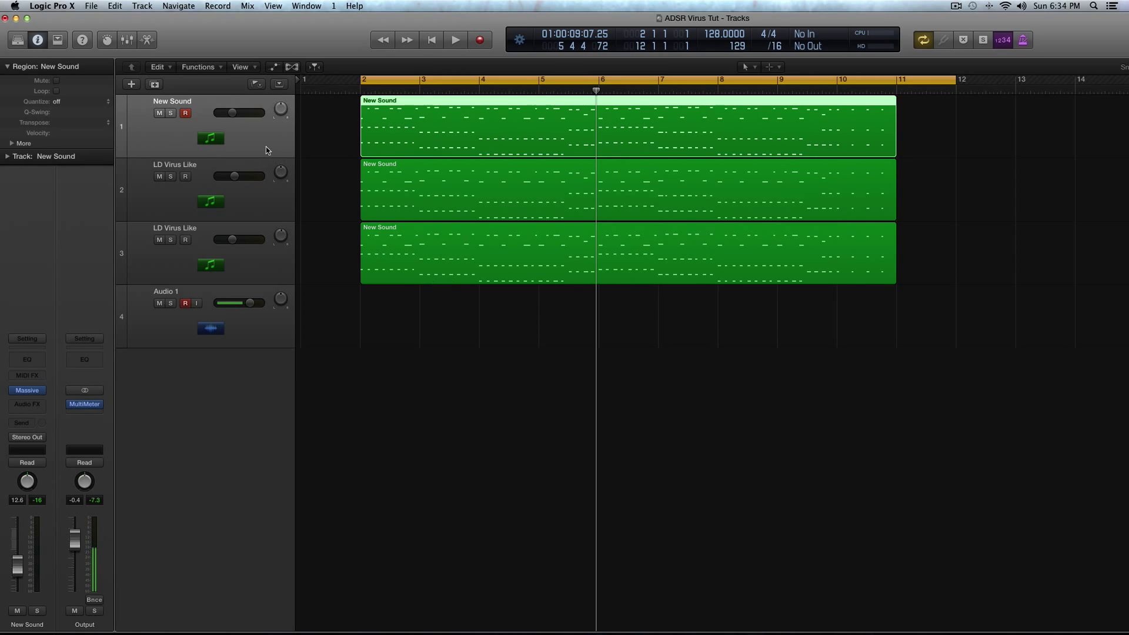
pyautogui.hotkey('ctrl', 's')
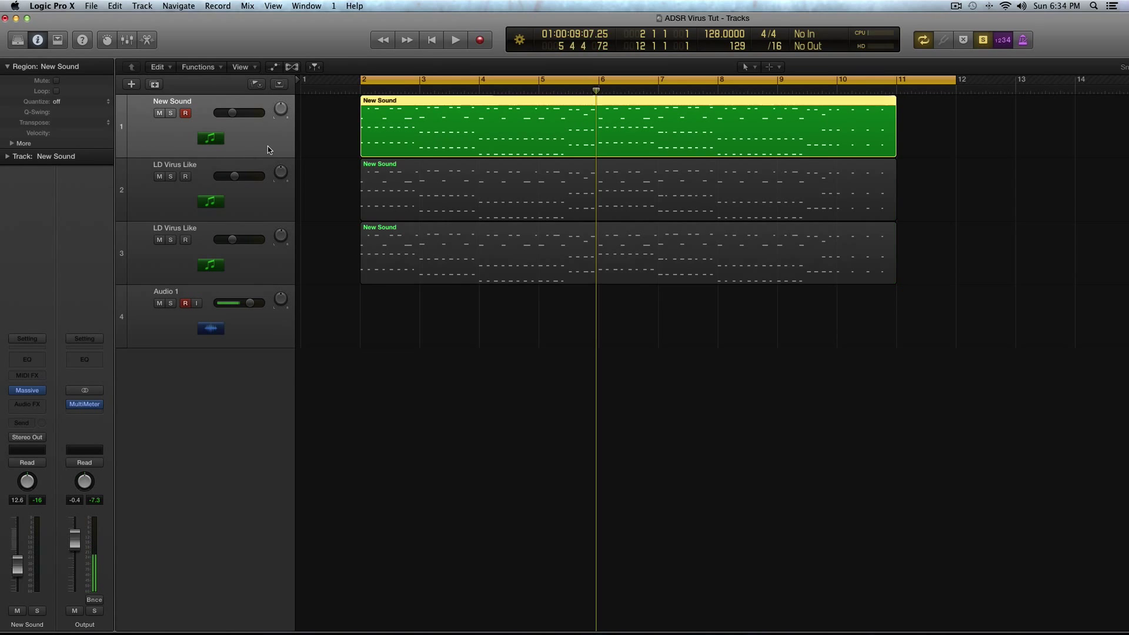
pyautogui.press('space')
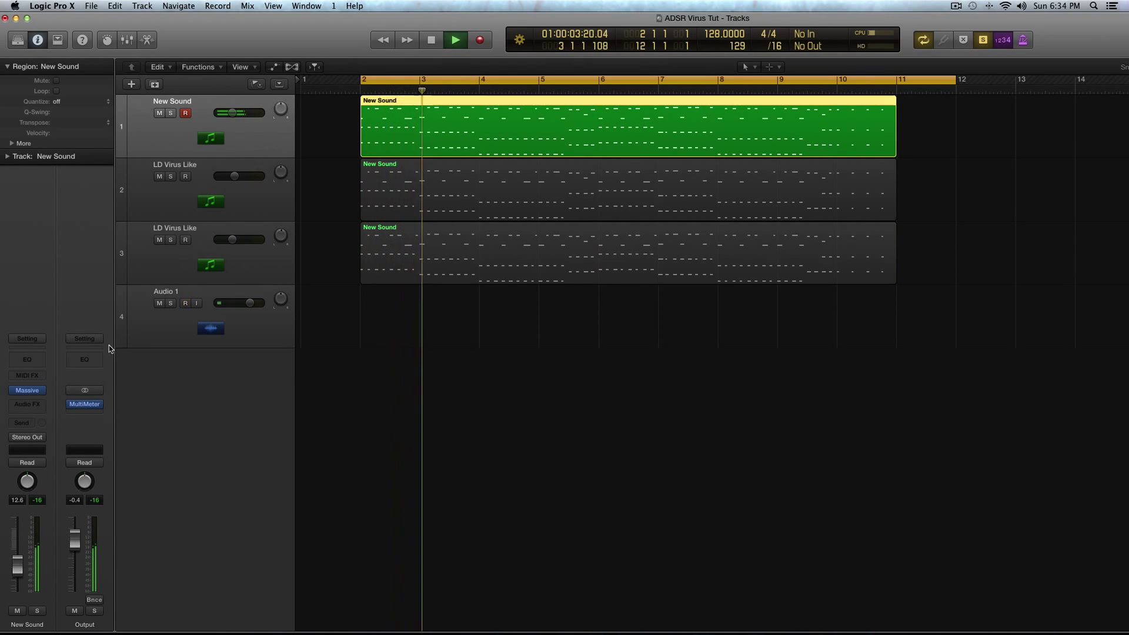
pyautogui.press('space')
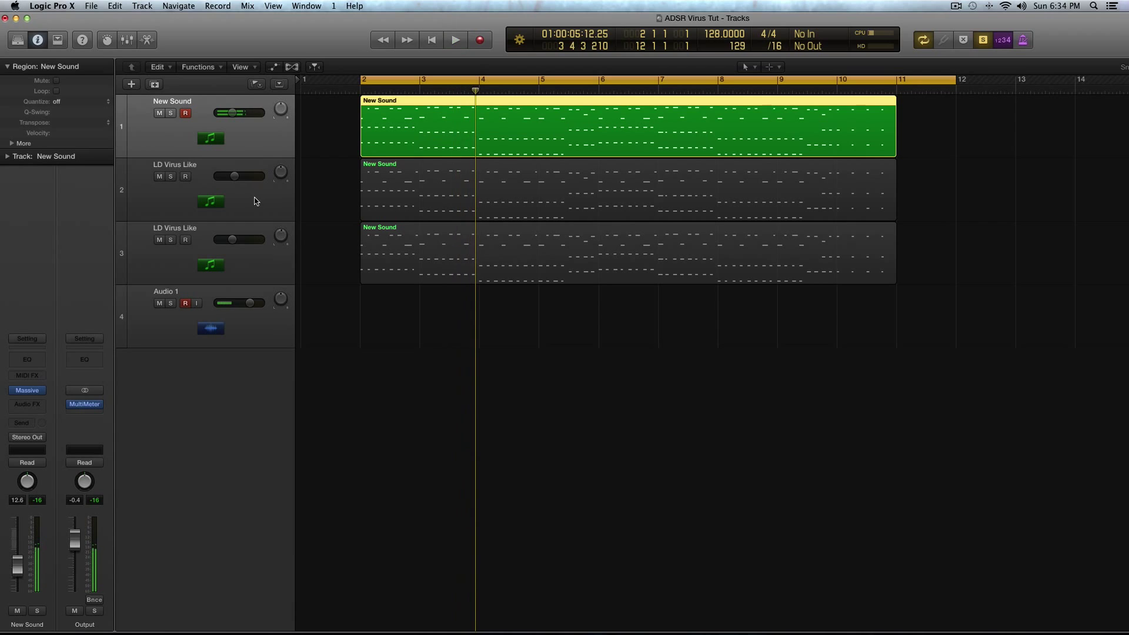
# Audition track 2's layer in solo, then track 3's layer.
pyautogui.click(254, 201)
pyautogui.press('space')
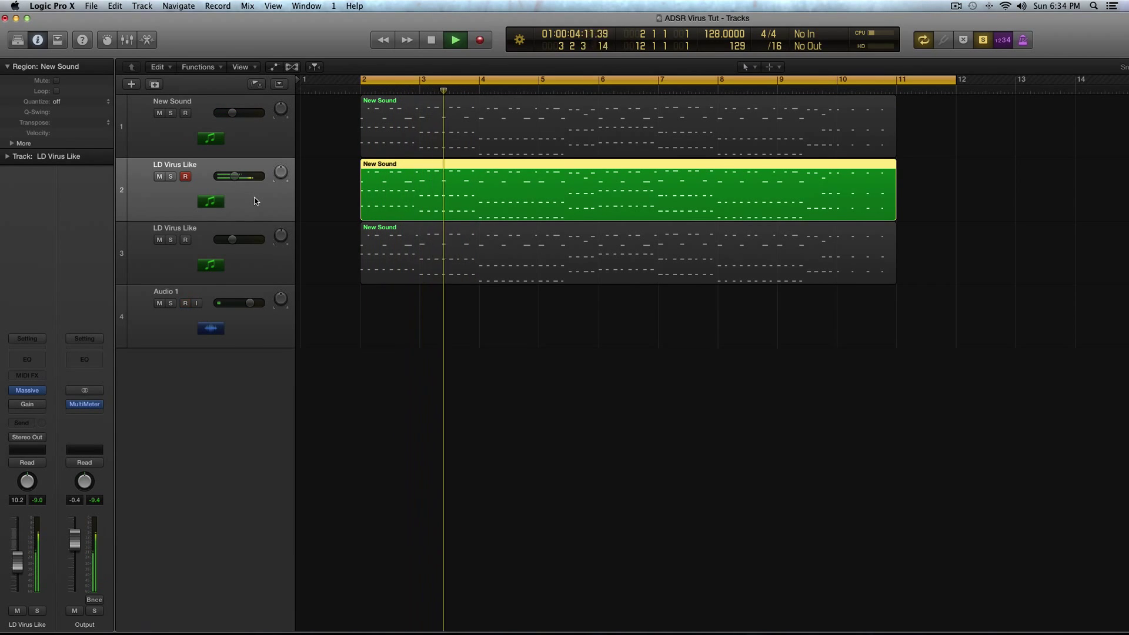
pyautogui.press('space')
pyautogui.click(264, 272)
pyautogui.press('space')
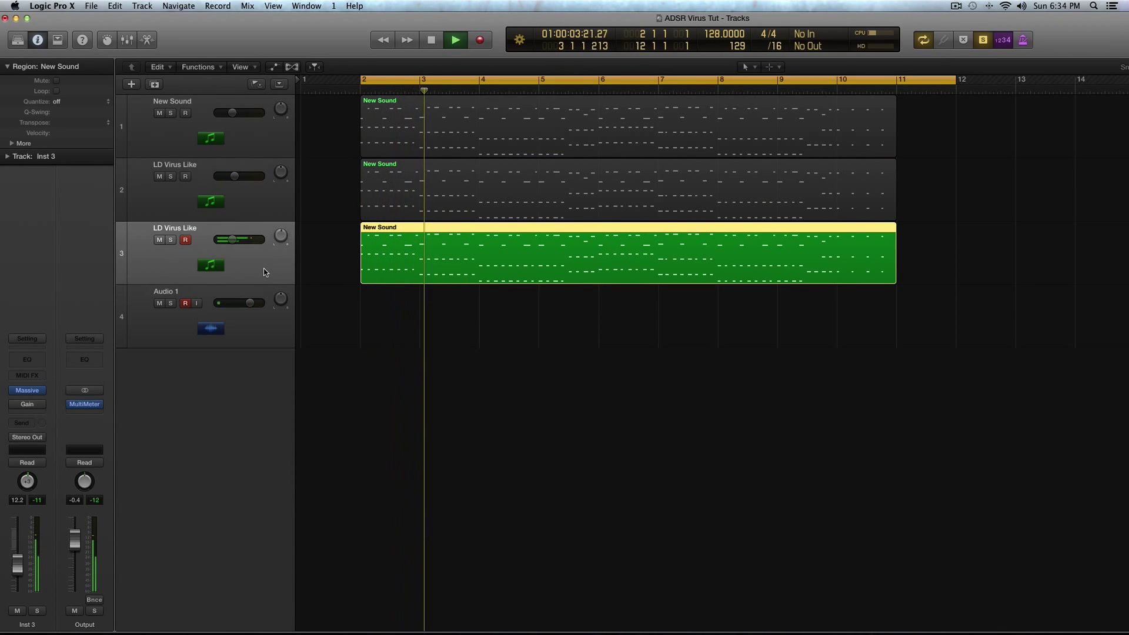
pyautogui.press('space')
# Select the regions on tracks 2 and 3, then reselect track 1 and its region.
pyautogui.click(263, 213)
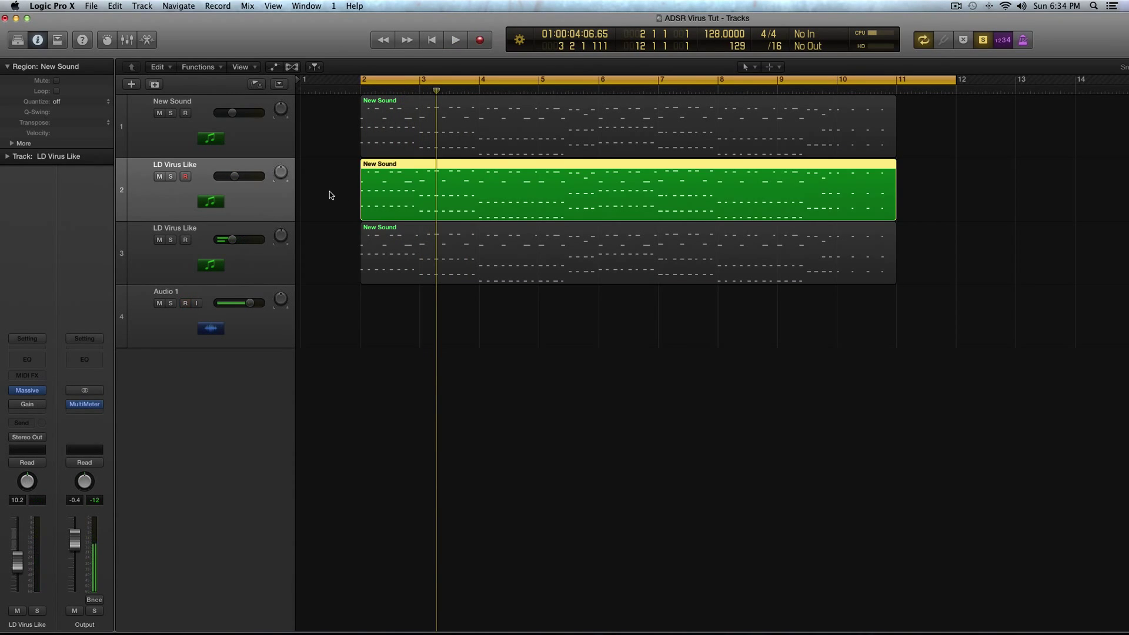
pyautogui.moveTo(329, 192); pyautogui.dragTo(366, 262)
pyautogui.scroll(-2, 311, 270)
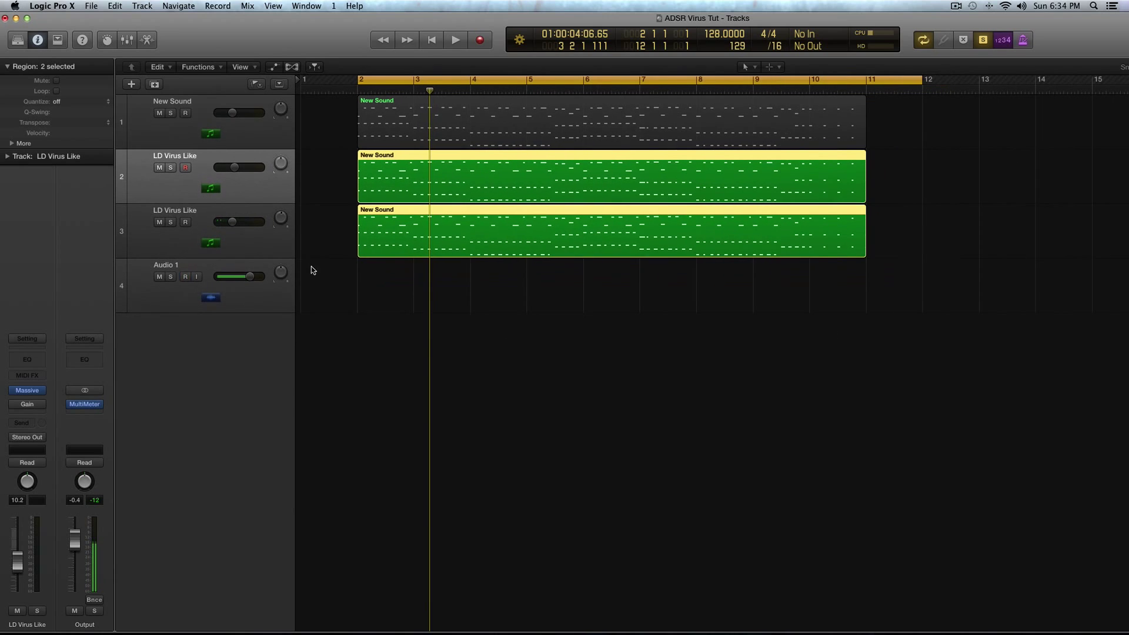
pyautogui.click(248, 139)
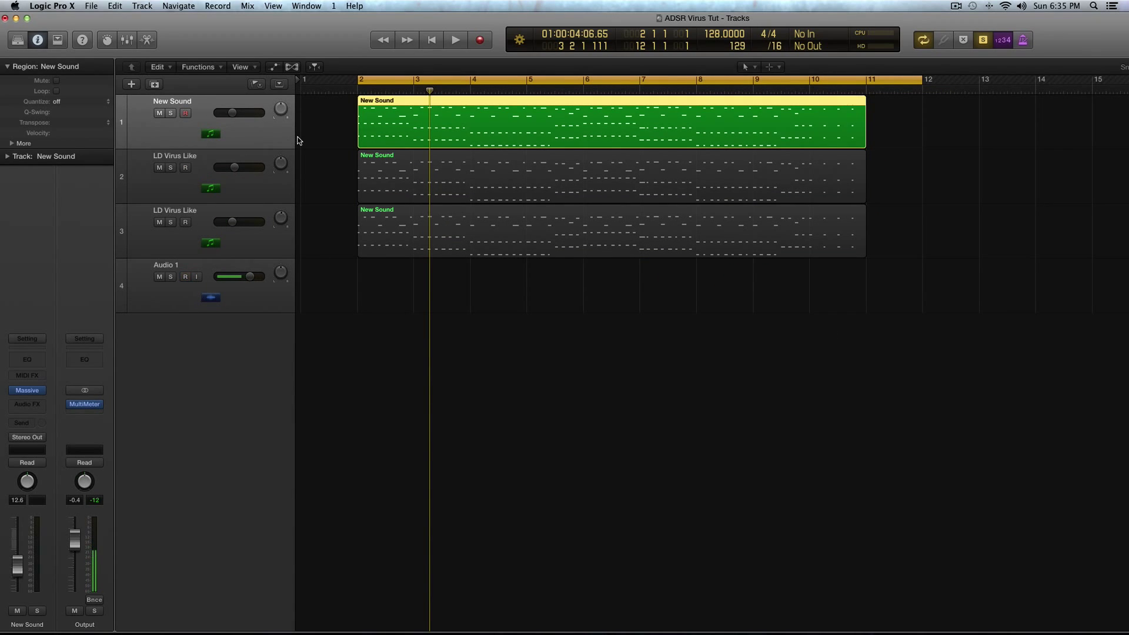
# Add a matching New Sound track with a copy of the region, and mute track 1.
pyautogui.press('super+d')
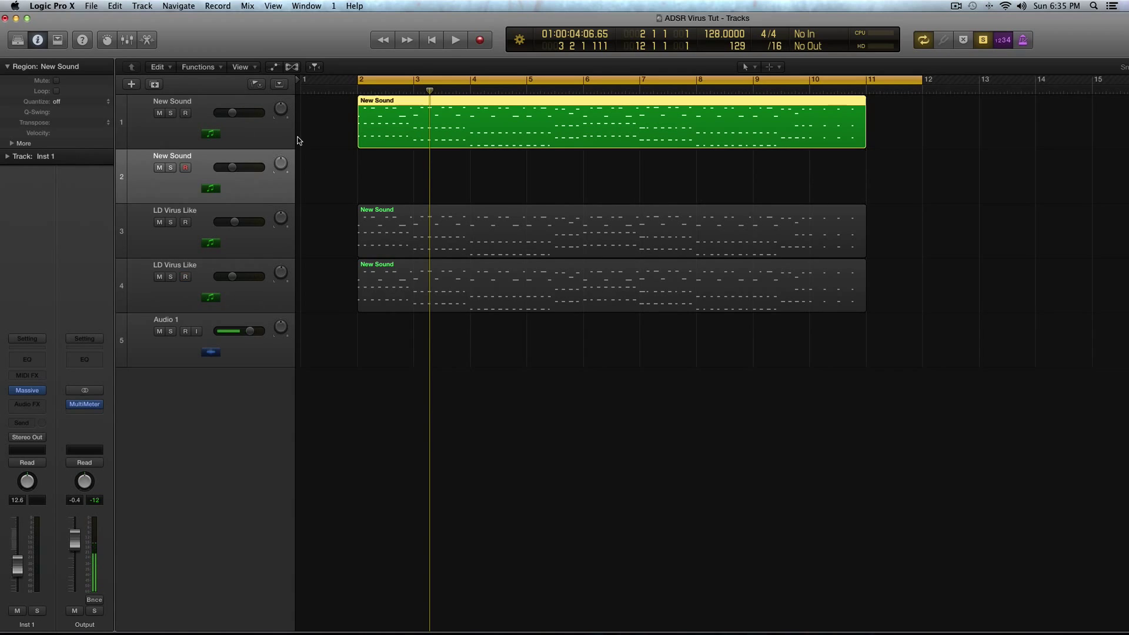
pyautogui.click(388, 160)
pyautogui.moveTo(378, 144); pyautogui.dragTo(377, 154)
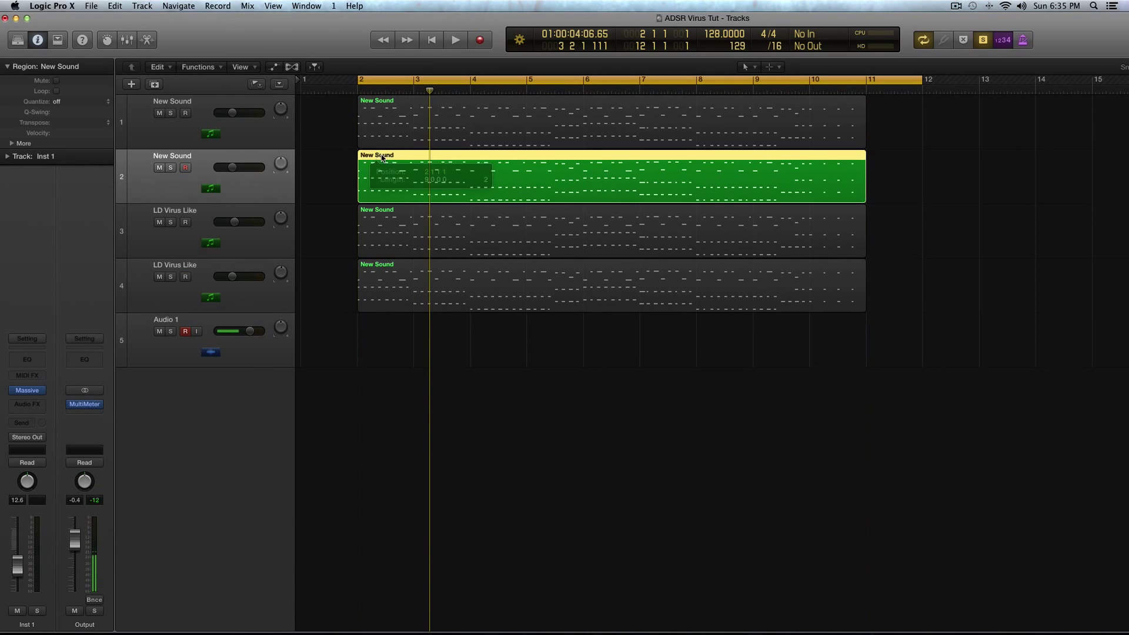
pyautogui.click(247, 134)
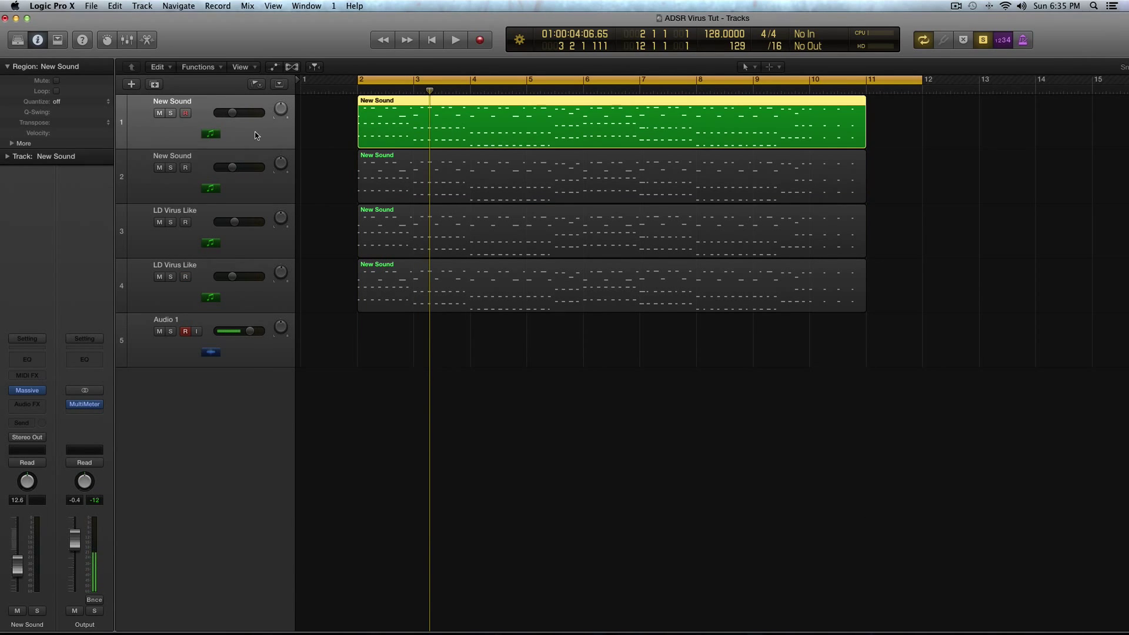
pyautogui.click(160, 114)
pyautogui.click(363, 177)
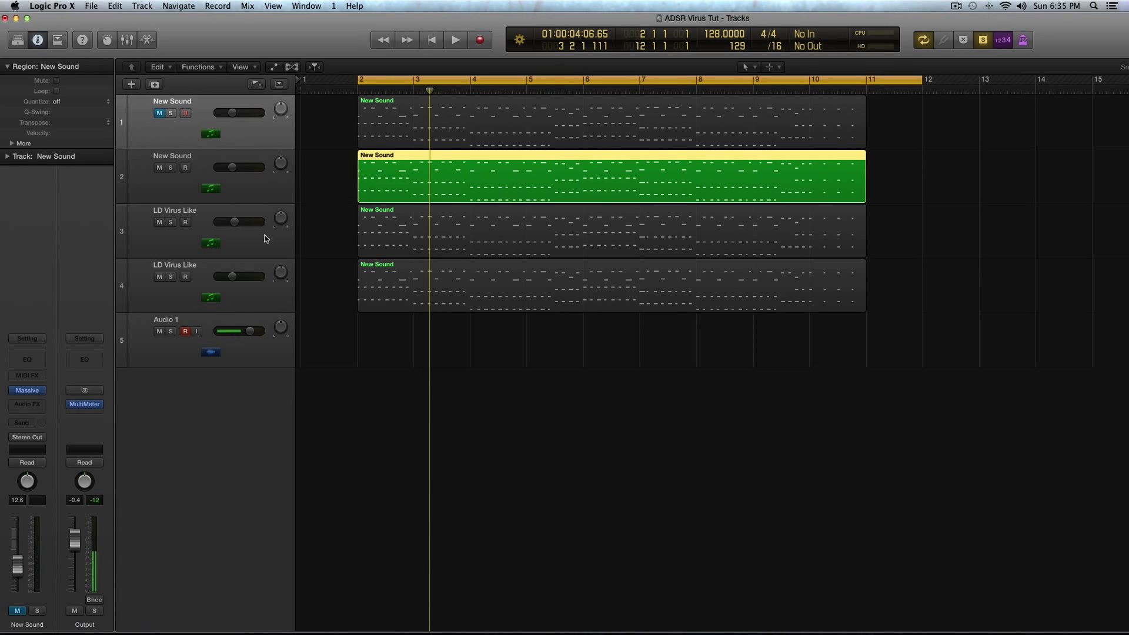
# Open the new track's Massive, load a blank New Sound patch and audition it.
pyautogui.doubleClick(210, 188)
pyautogui.moveTo(87, 53); pyautogui.dragTo(559, 81)
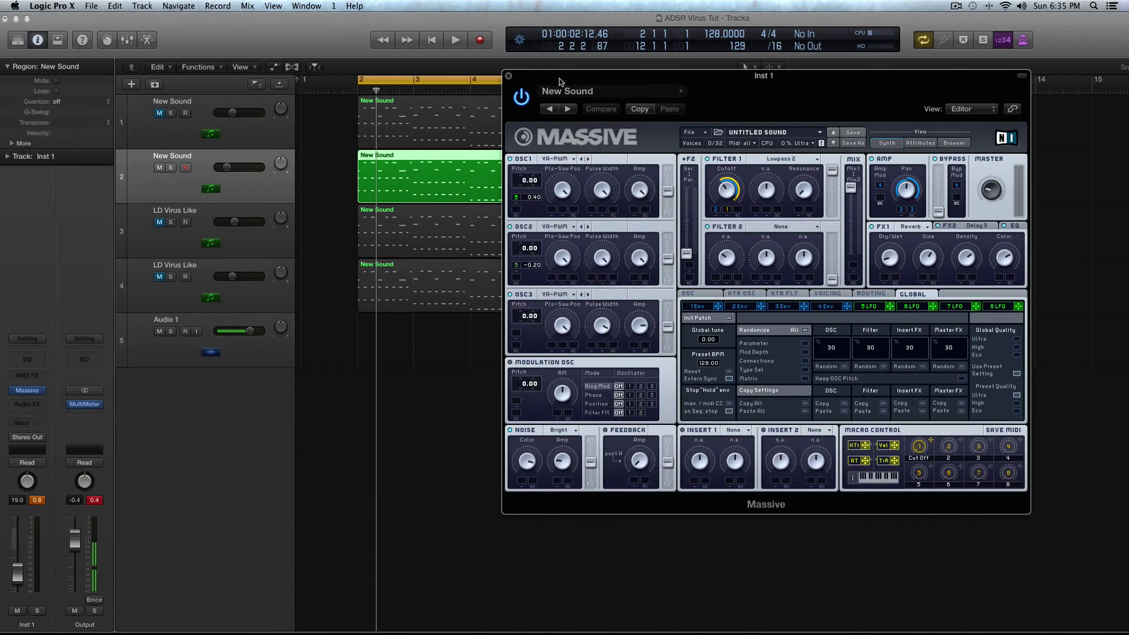
pyautogui.click(686, 133)
pyautogui.click(699, 136)
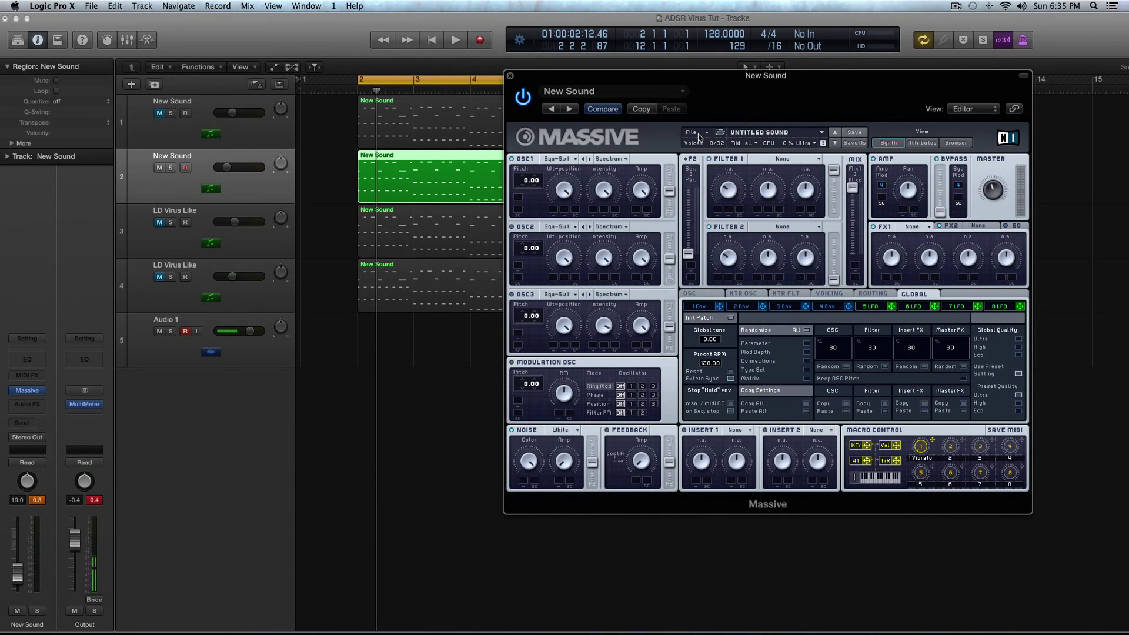
pyautogui.press('space')
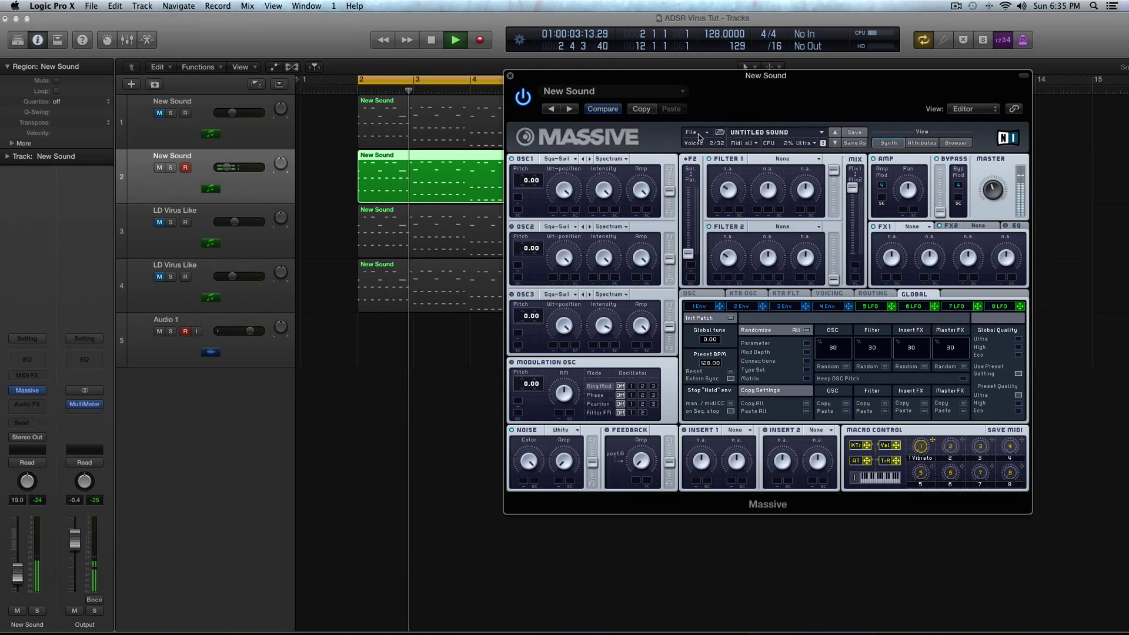
pyautogui.moveTo(613, 79); pyautogui.dragTo(388, 81)
pyautogui.press('space')
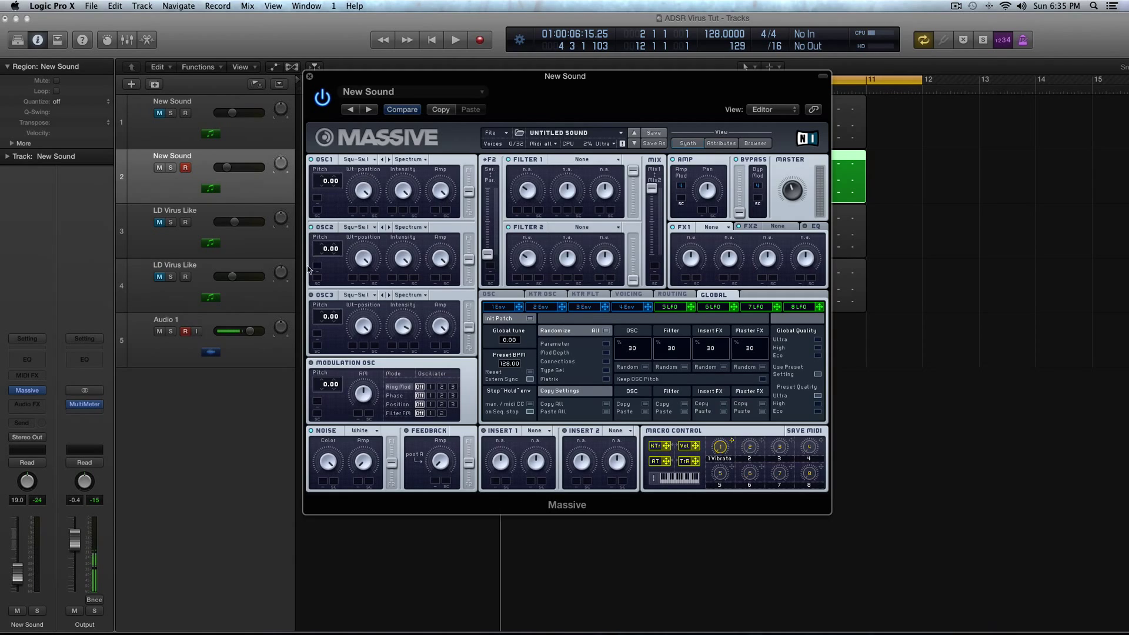
# Keep all three oscillators on VA-PWM and move the Massive window to reveal track 2's region.
pyautogui.click(352, 159)
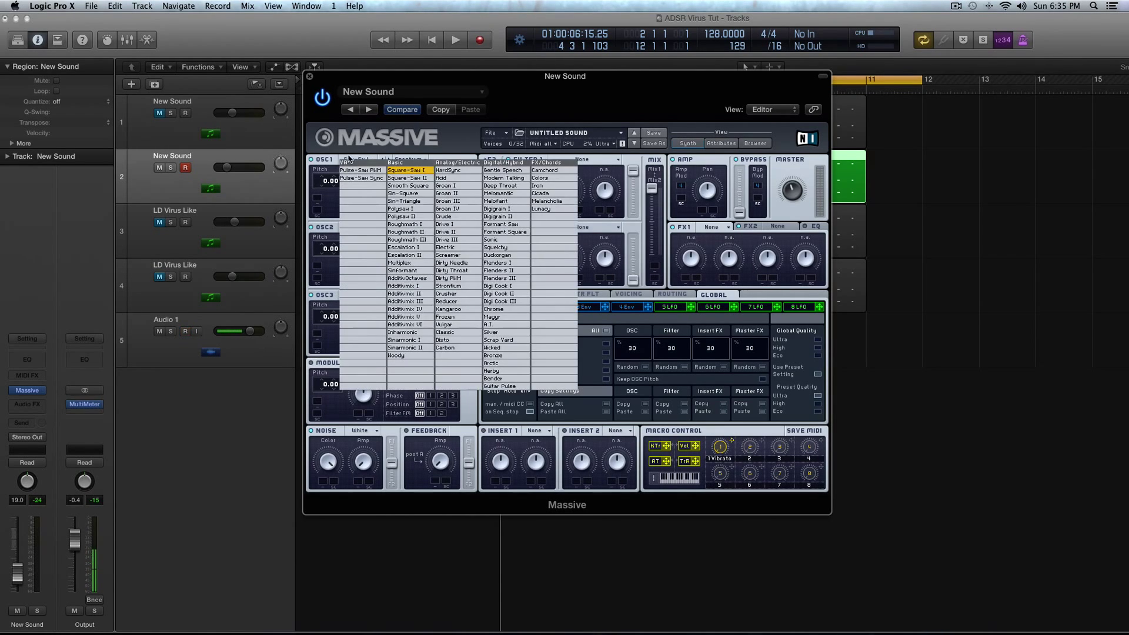
pyautogui.click(369, 177)
pyautogui.click(356, 228)
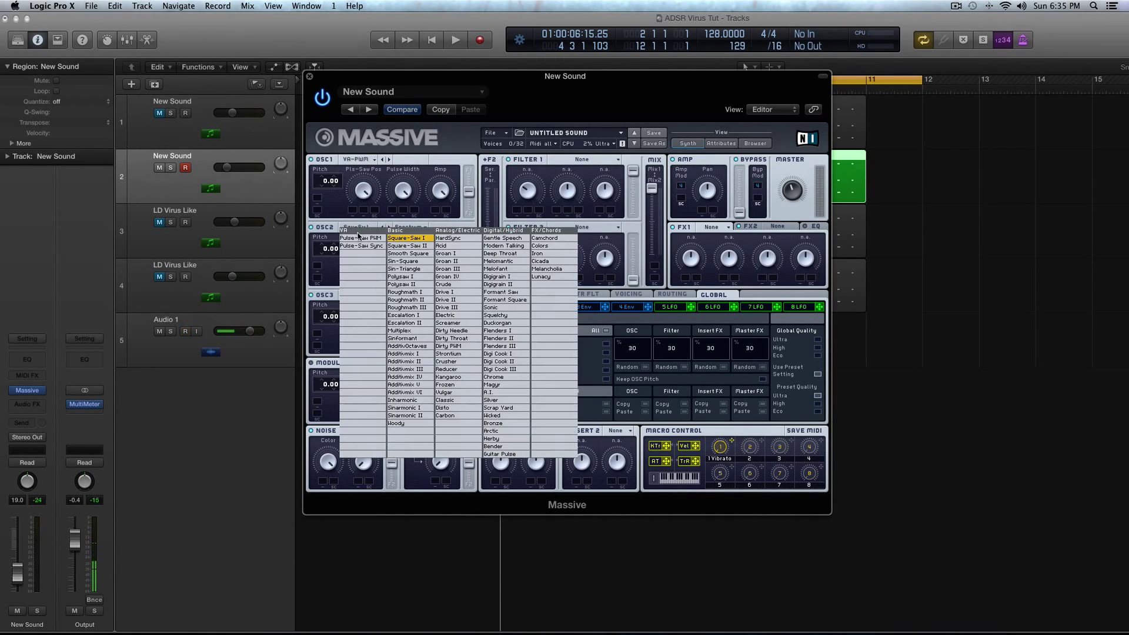
pyautogui.click(365, 237)
pyautogui.click(356, 293)
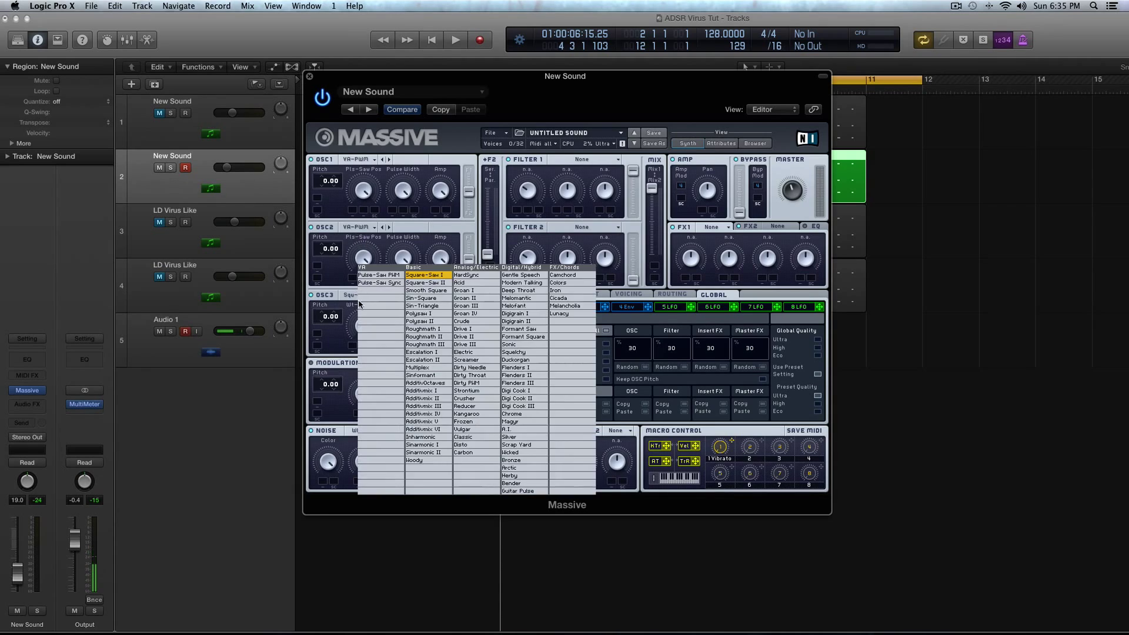
pyautogui.click(371, 281)
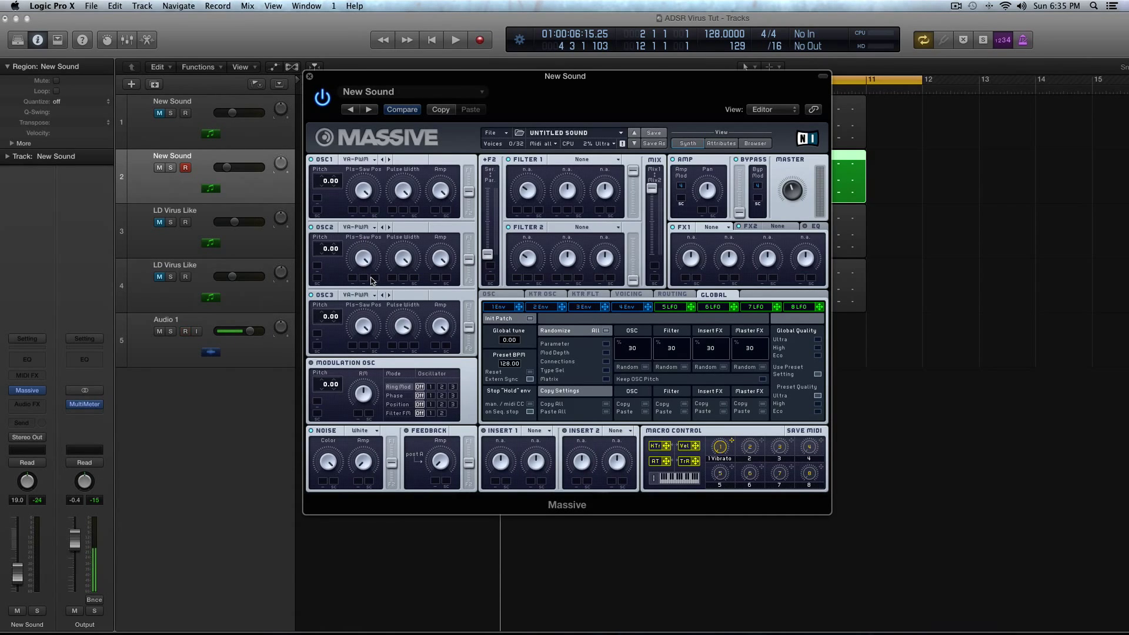
pyautogui.moveTo(324, 78); pyautogui.dragTo(368, 157)
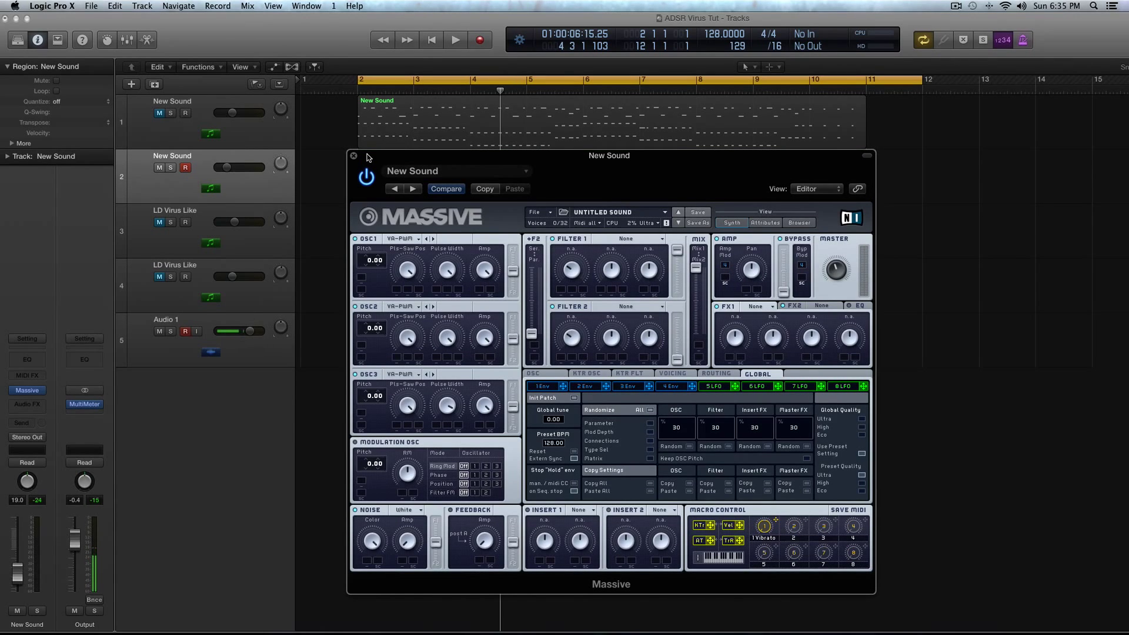
pyautogui.moveTo(407, 155); pyautogui.dragTo(591, 215)
# Check oscillator 2's wavetable list and the voicing and glide tabs, then move the window aside.
pyautogui.click(584, 367)
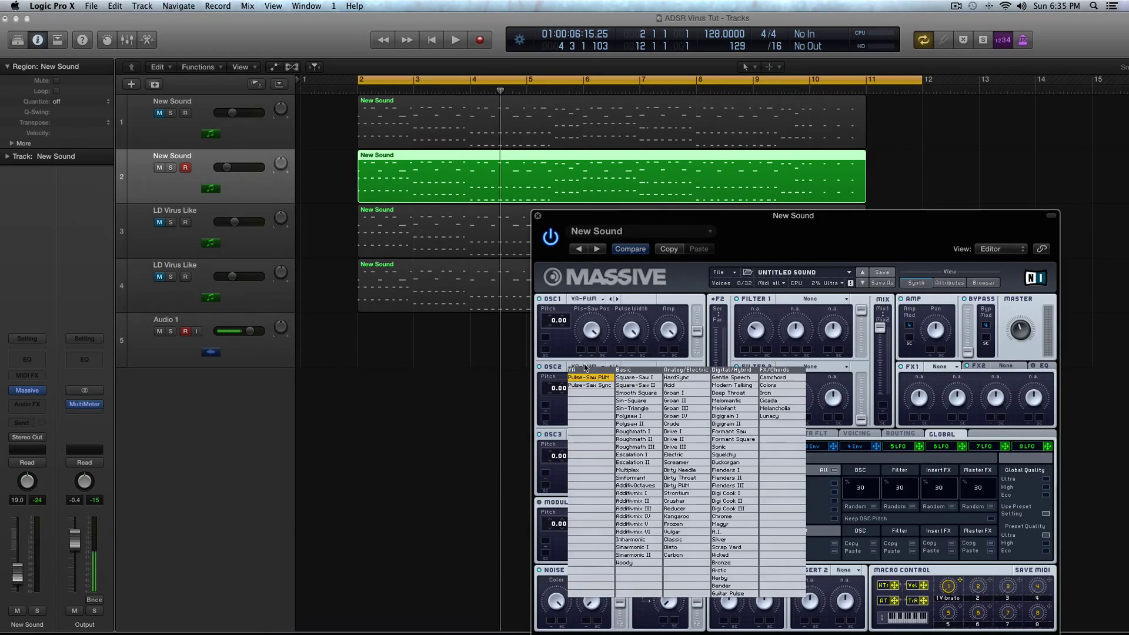
pyautogui.click(545, 405)
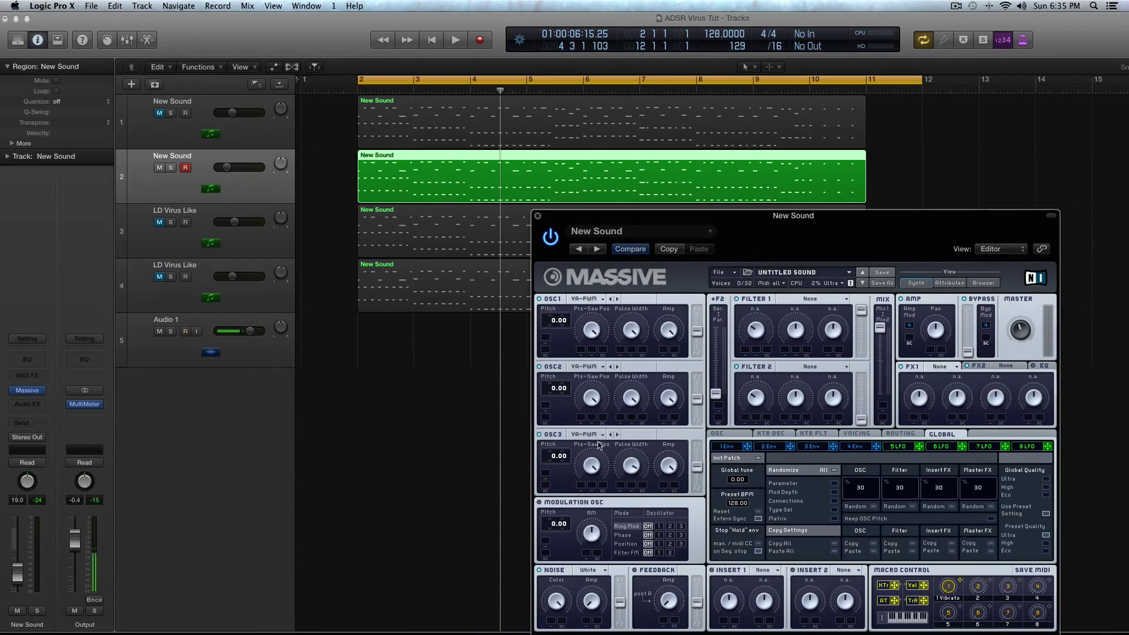
pyautogui.click(856, 436)
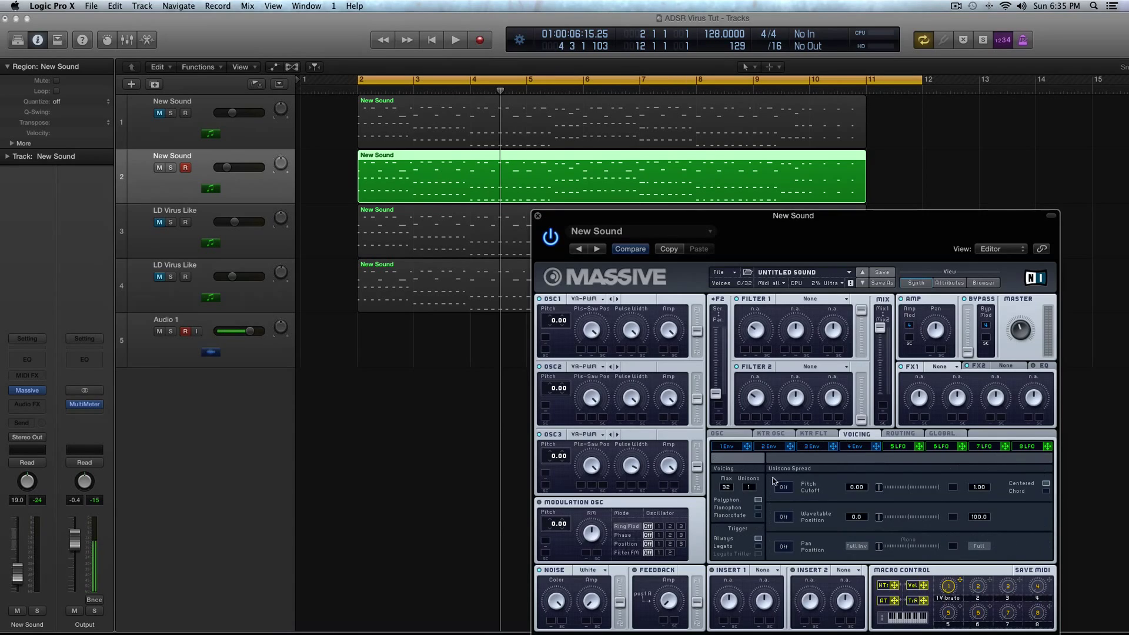
pyautogui.click(730, 436)
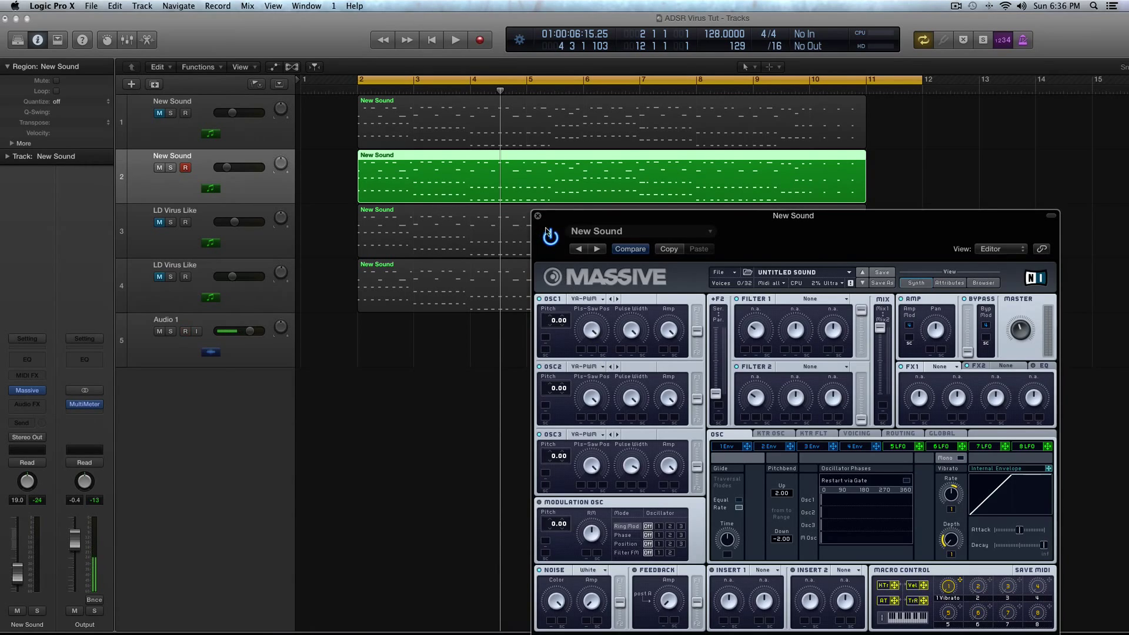
pyautogui.moveTo(547, 231); pyautogui.dragTo(392, 174)
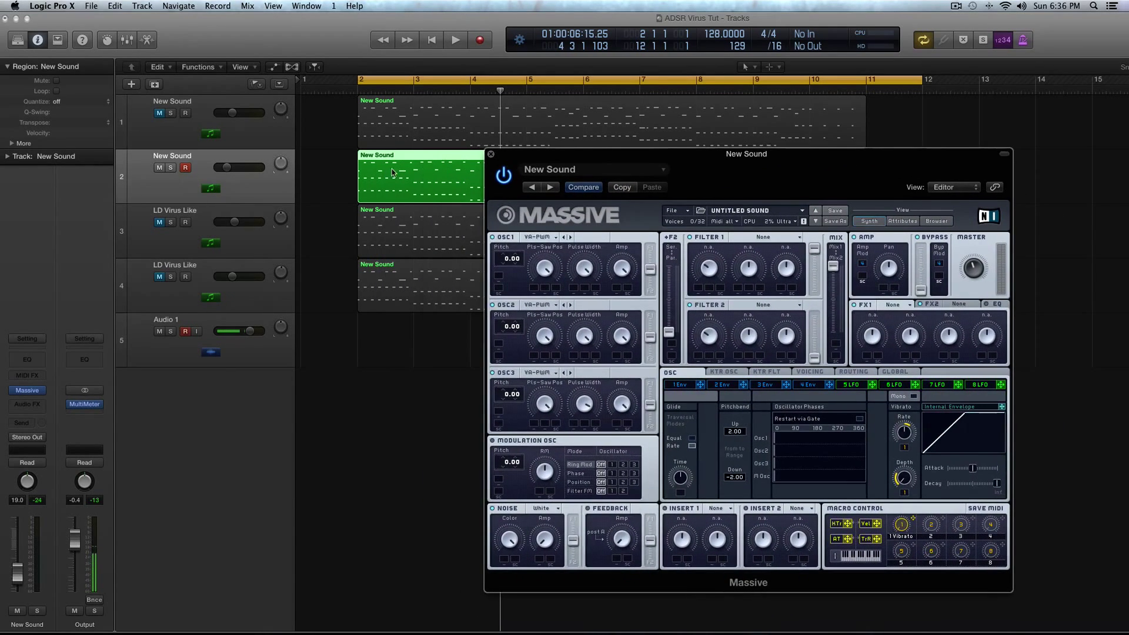
pyautogui.moveTo(525, 161); pyautogui.dragTo(464, 151)
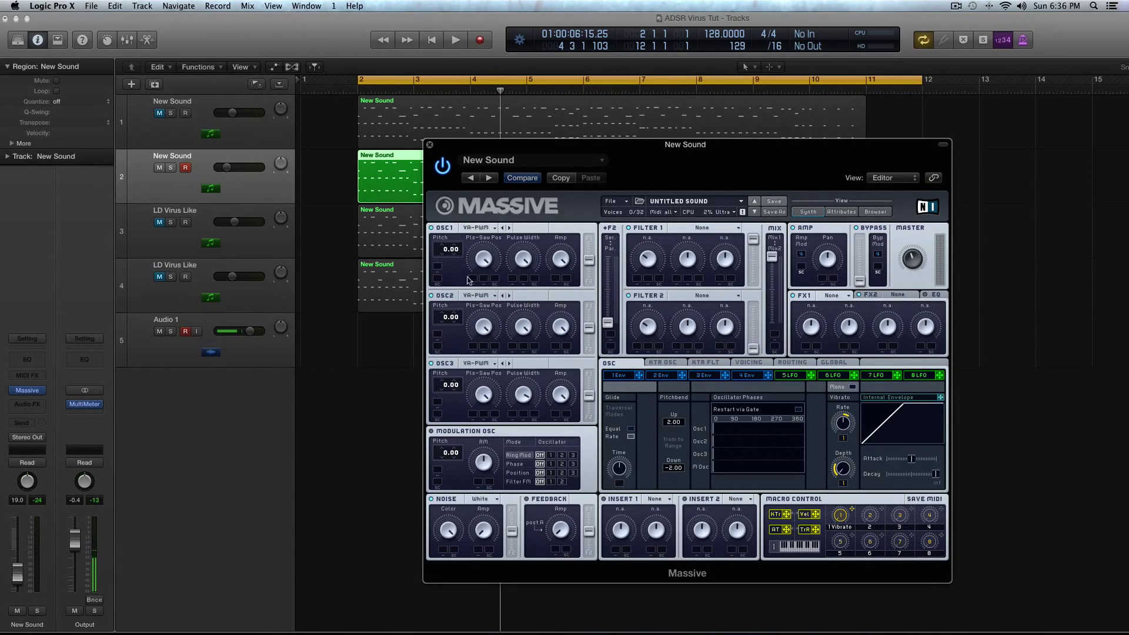
# Turn up oscillator 3's level, set max voices to 16, and audition the lead twice.
pyautogui.moveTo(556, 393); pyautogui.dragTo(562, 416)
pyautogui.click(739, 365)
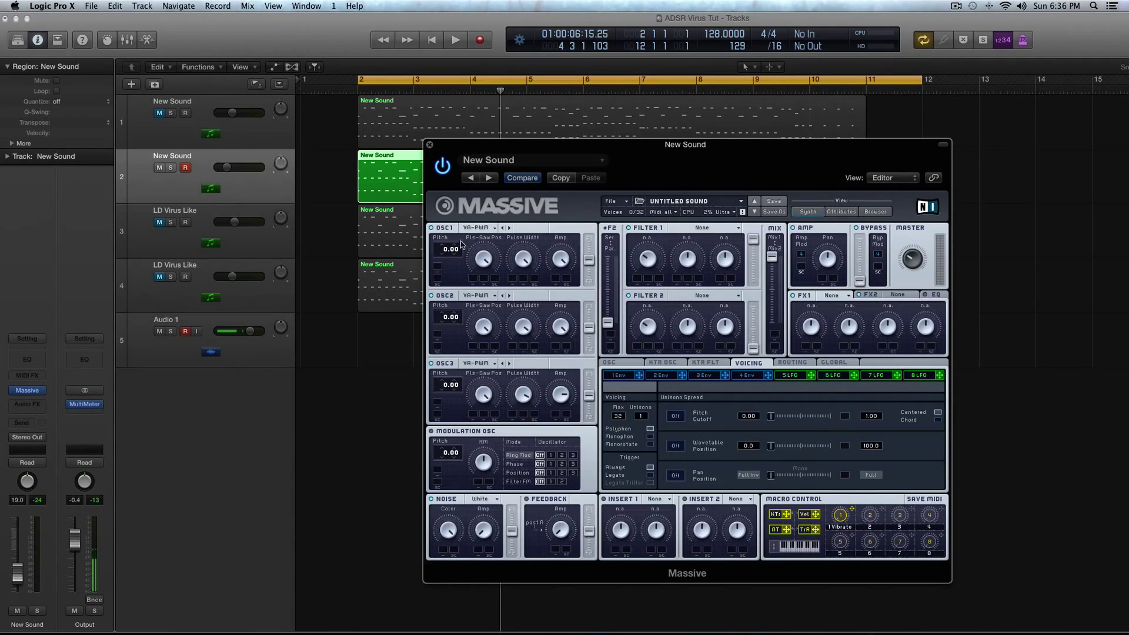
pyautogui.press('space')
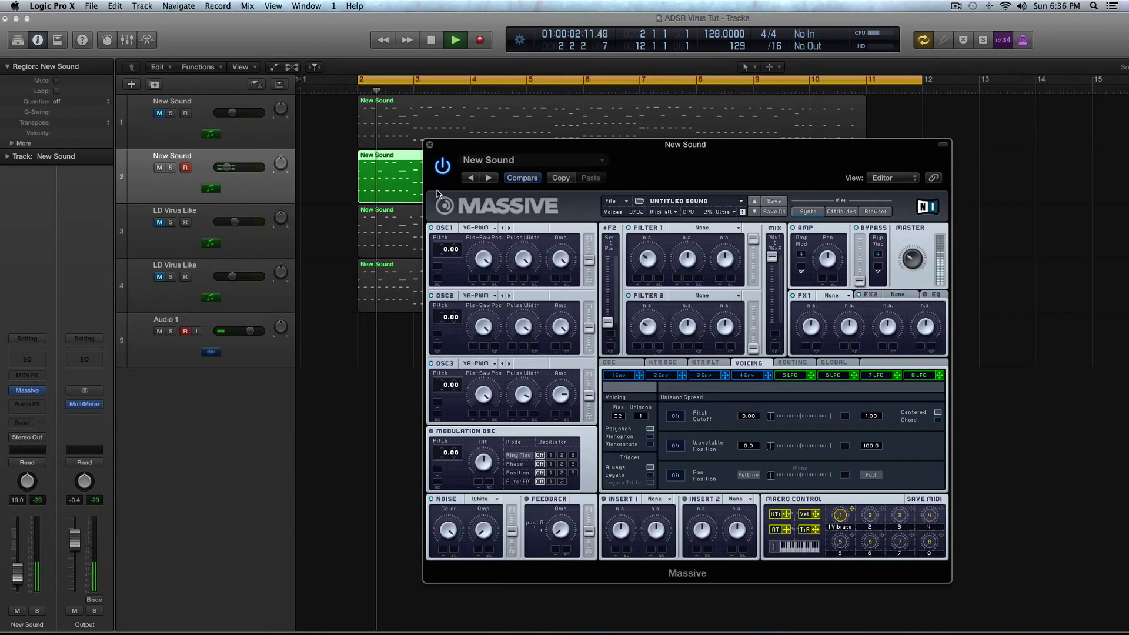
pyautogui.press('space')
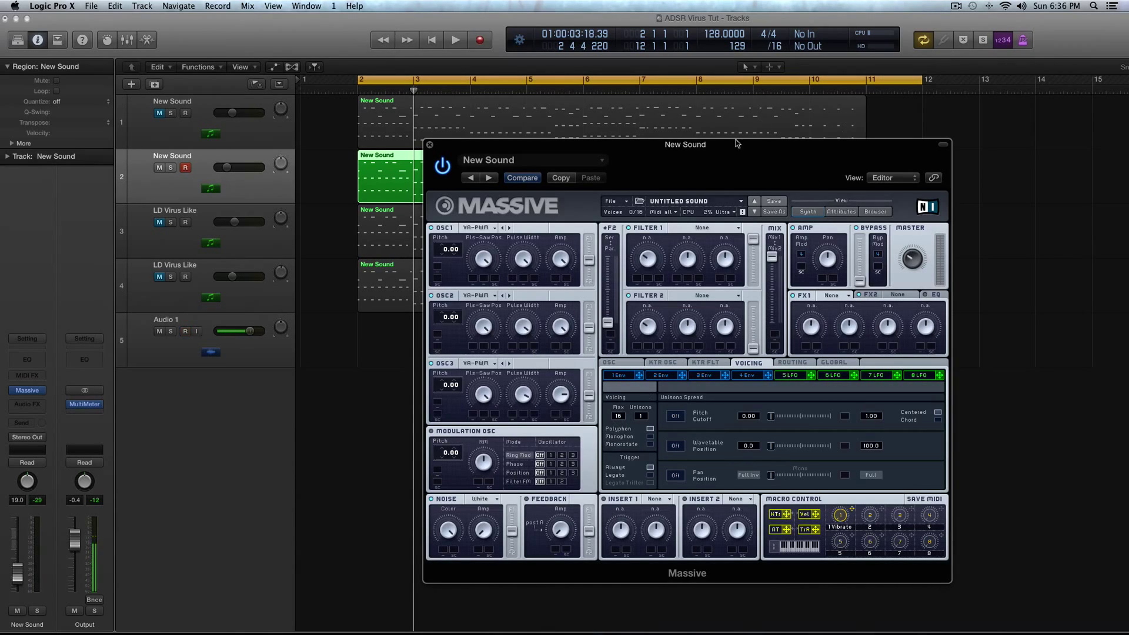
pyautogui.press('space')
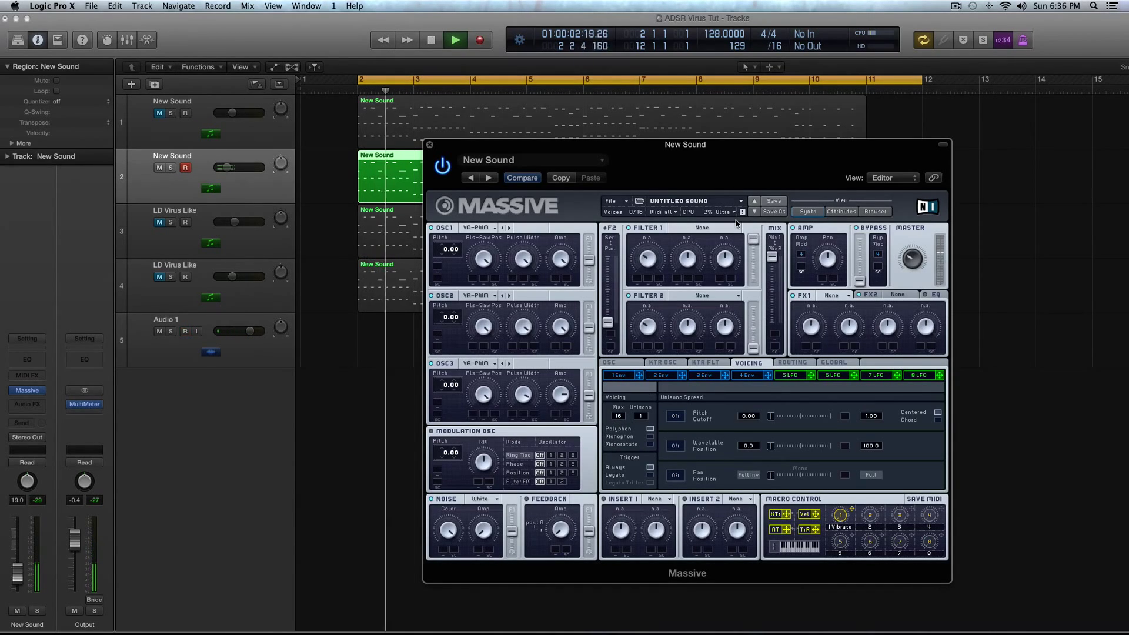
pyautogui.press('space')
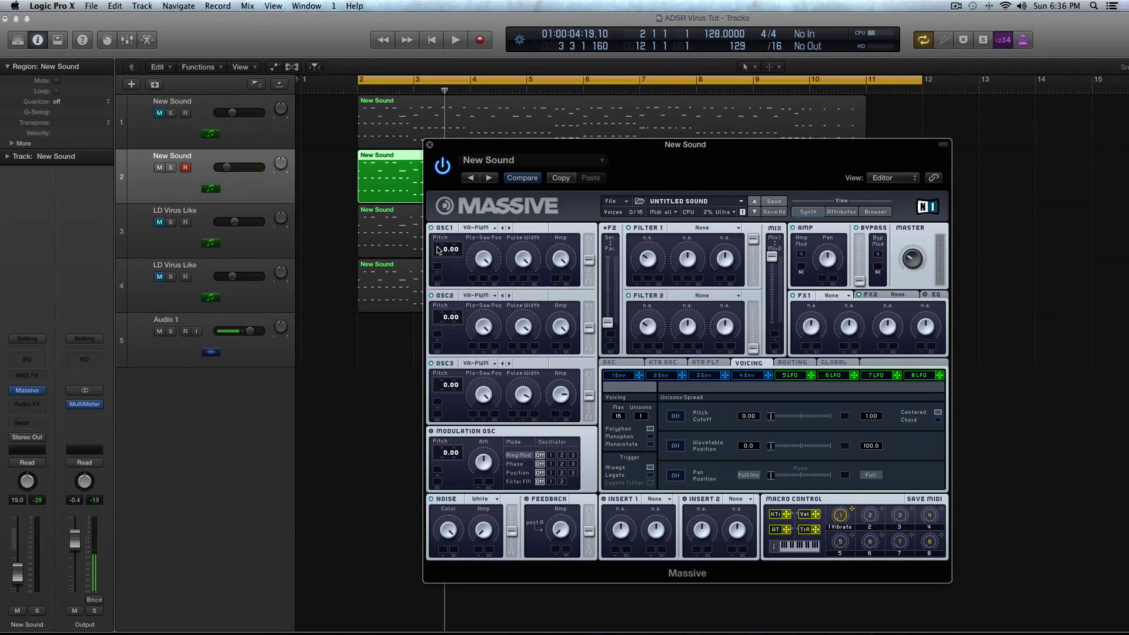
# Change Massive's noise type from White to Bright and listen.
pyautogui.click(484, 499)
pyautogui.click(479, 486)
pyautogui.press('space')
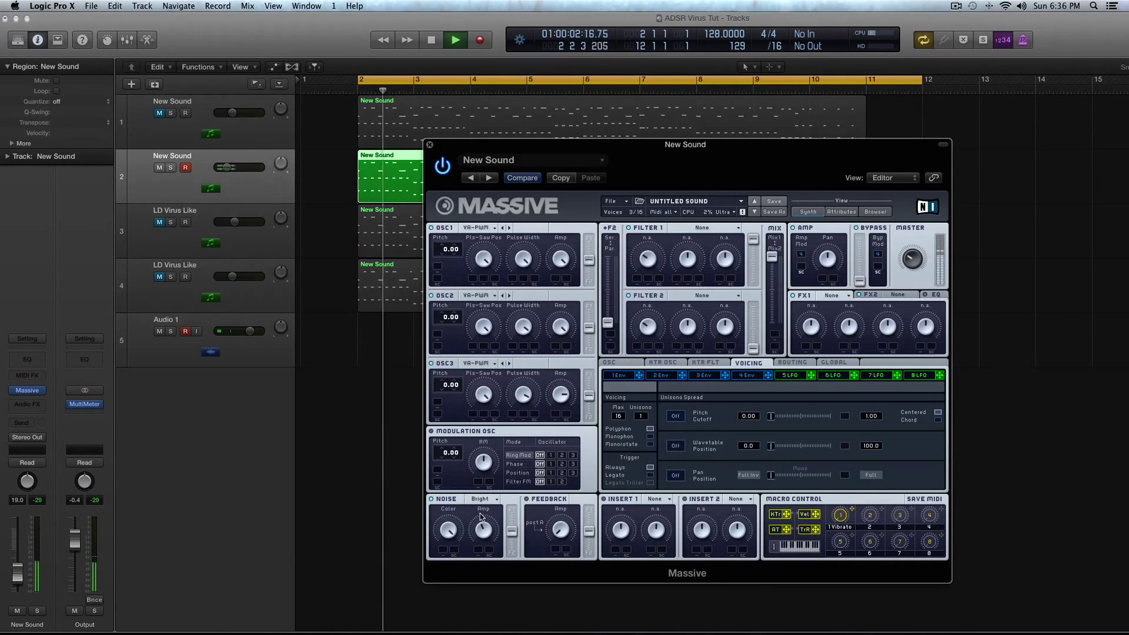
pyautogui.press('space')
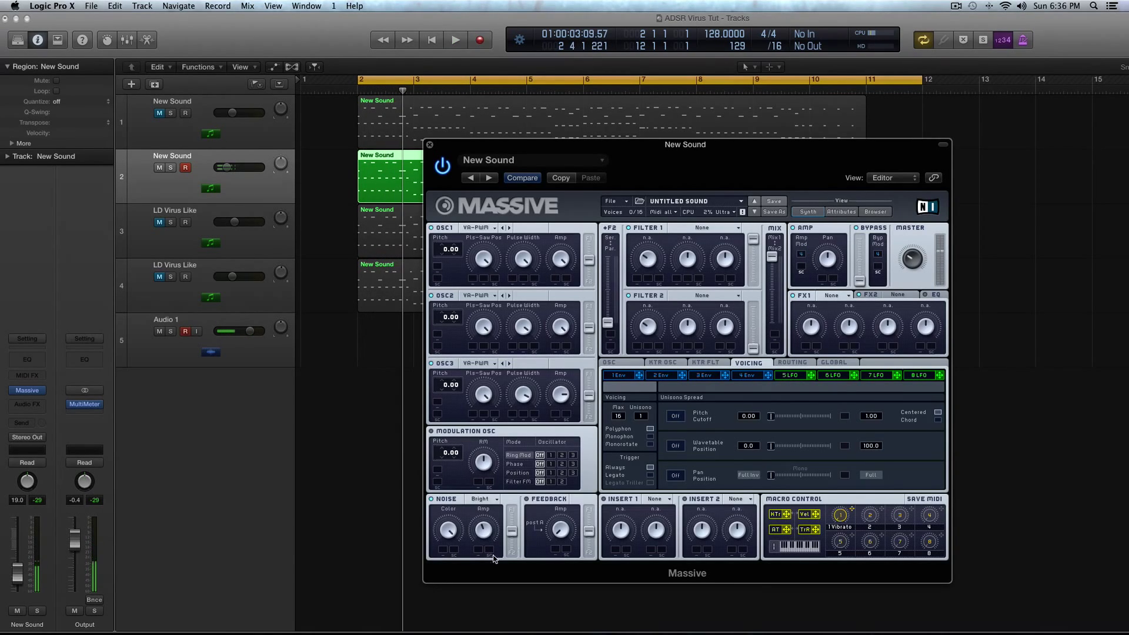
# Set Filter 1 to Lowpass 2 and play the layer to hear it.
pyautogui.click(703, 228)
pyautogui.click(698, 245)
pyautogui.press('space')
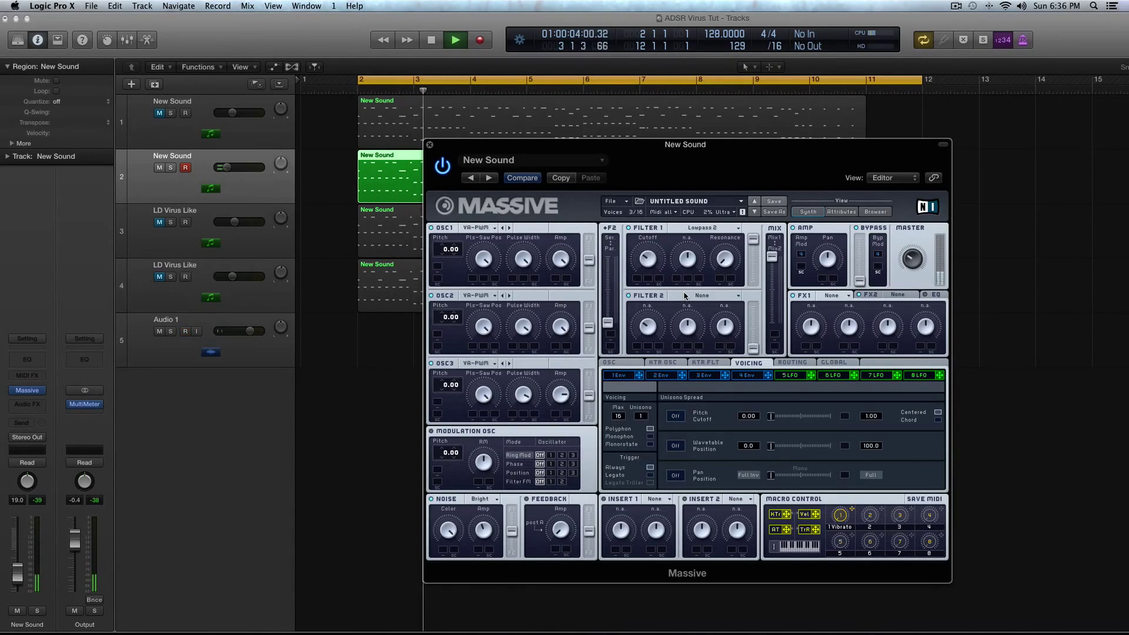
pyautogui.press('space')
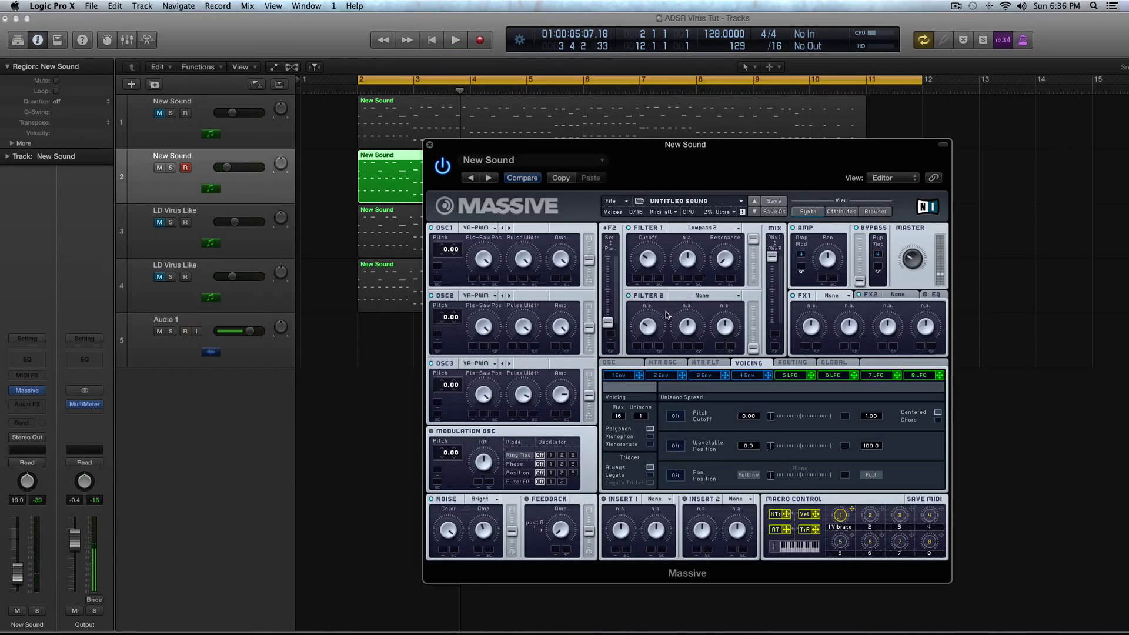
# Shorten envelope 2's attack, fine-tune its release, and audition the result twice.
pyautogui.click(653, 379)
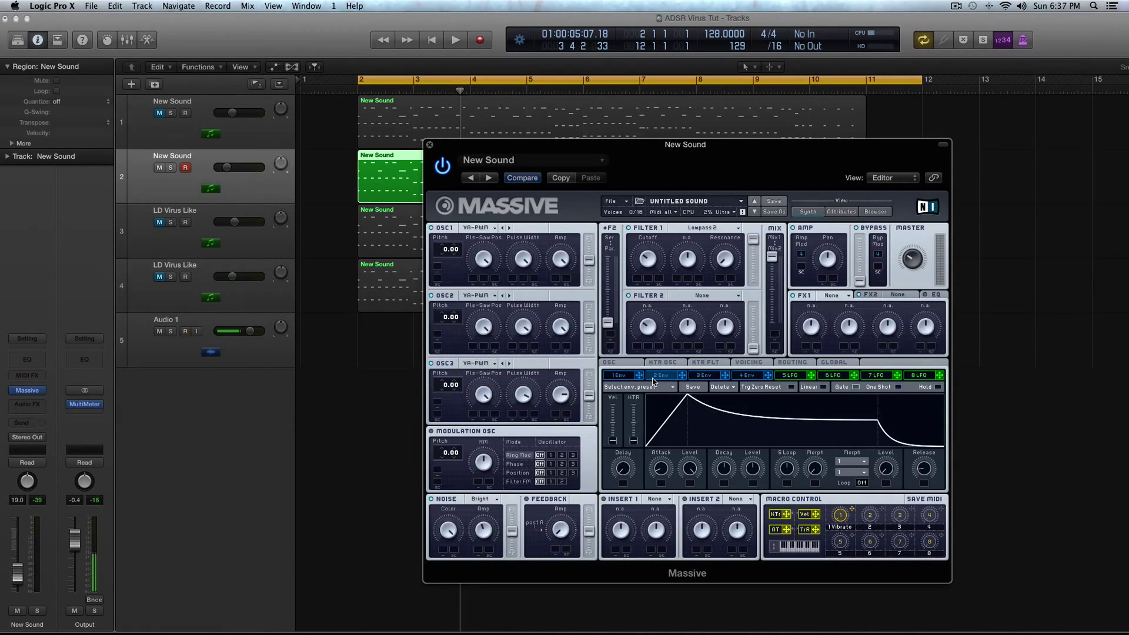
pyautogui.moveTo(661, 468); pyautogui.dragTo(750, 486)
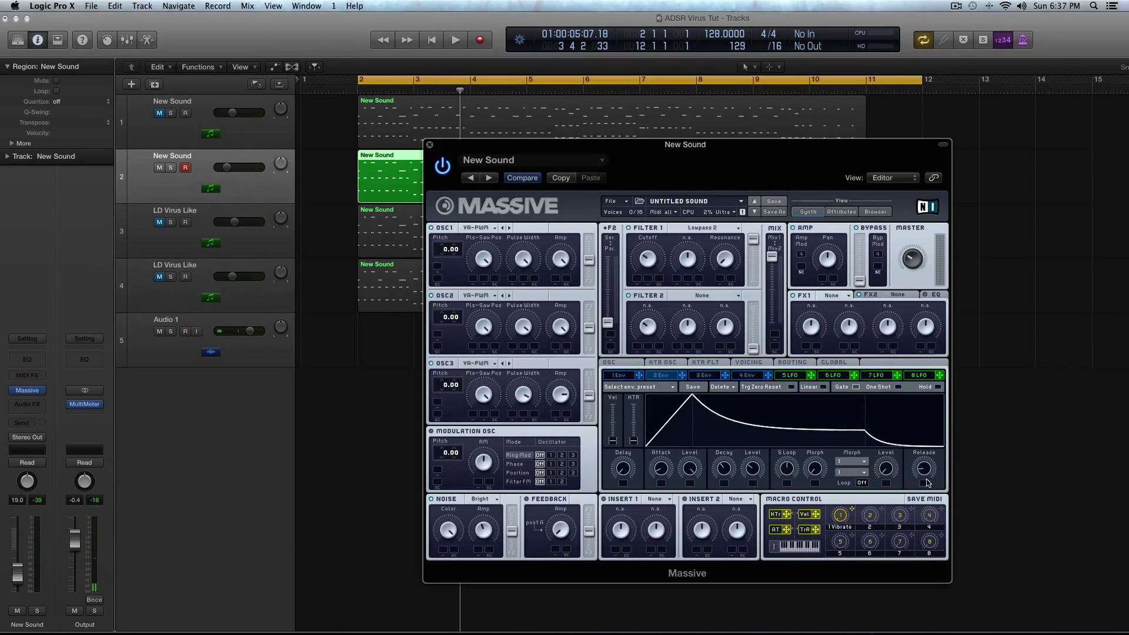
pyautogui.moveTo(925, 478); pyautogui.dragTo(919, 434)
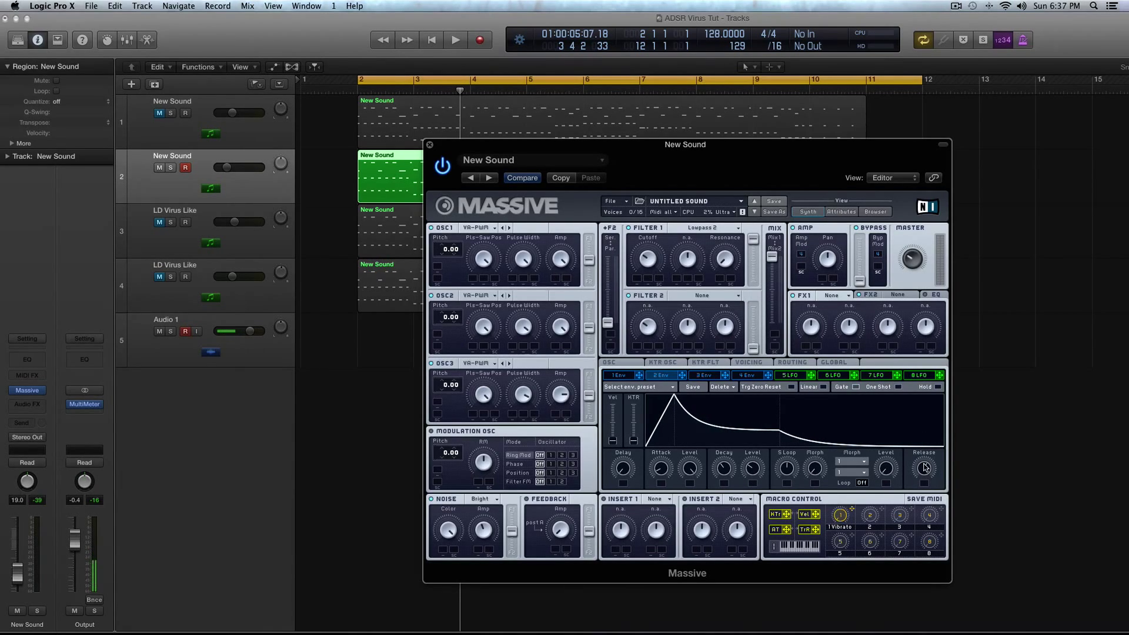
pyautogui.moveTo(925, 468); pyautogui.dragTo(926, 473)
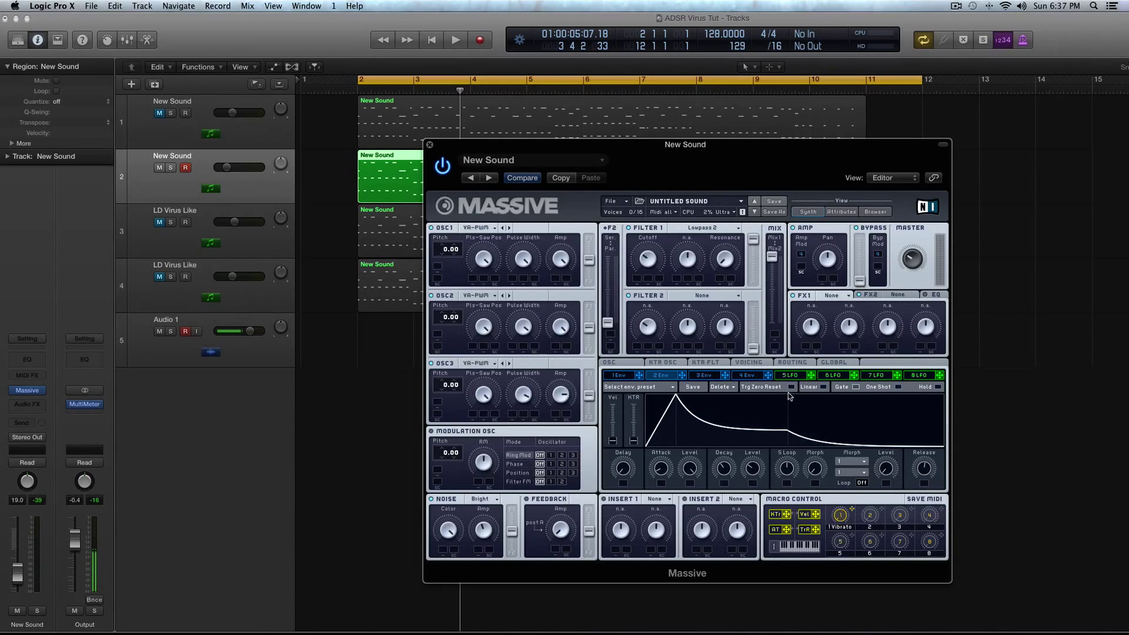
pyautogui.moveTo(924, 465); pyautogui.dragTo(925, 464)
pyautogui.press('space')
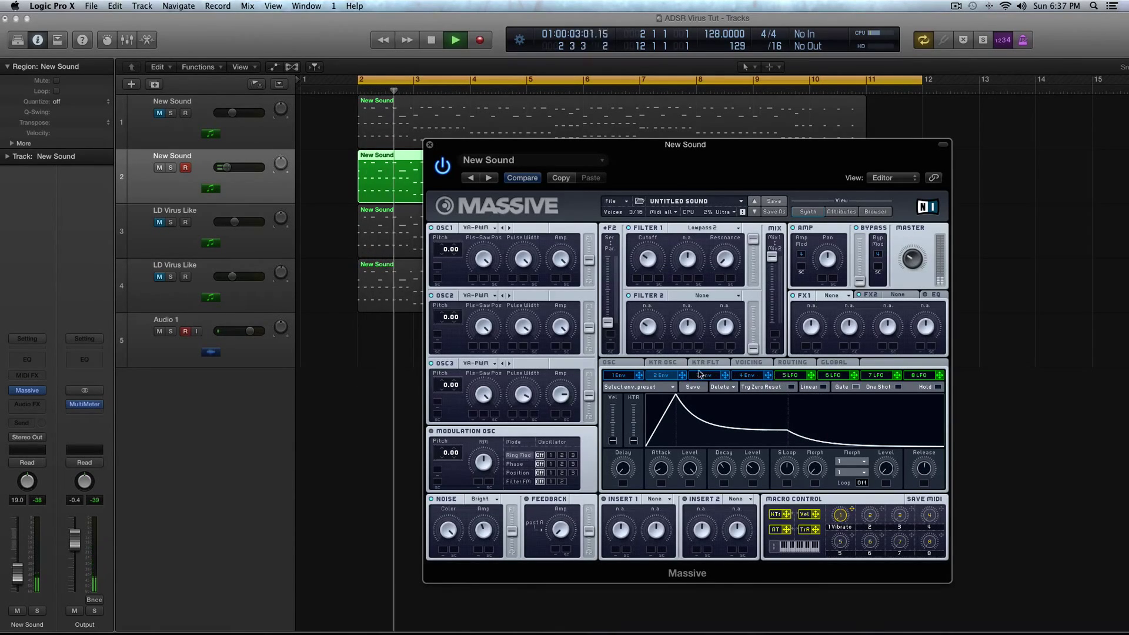
pyautogui.press('space')
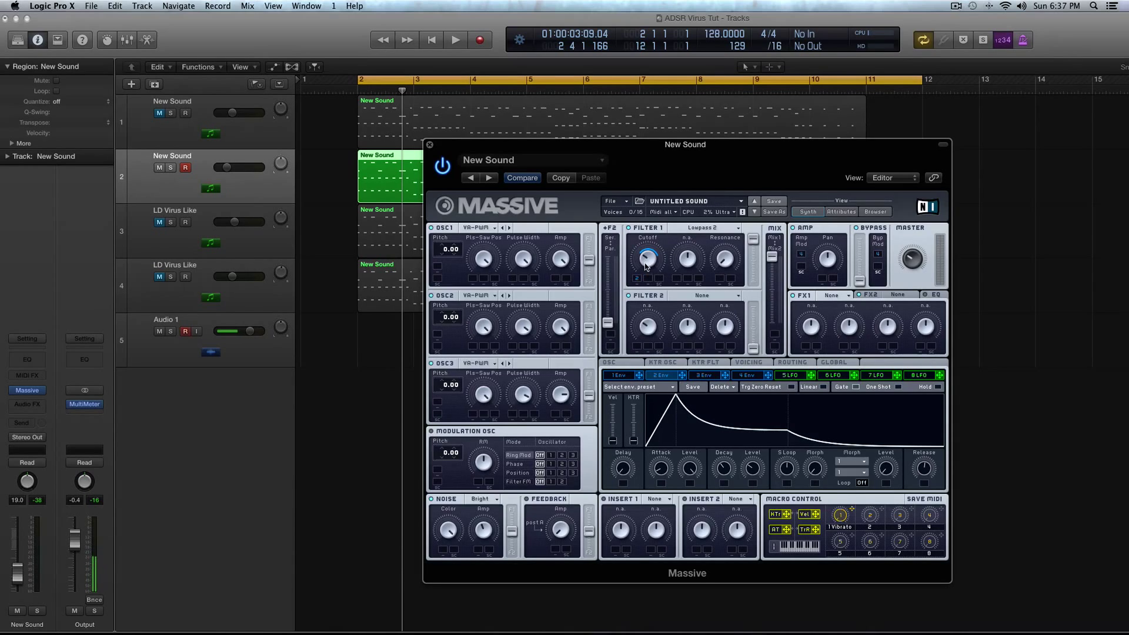
pyautogui.press('space')
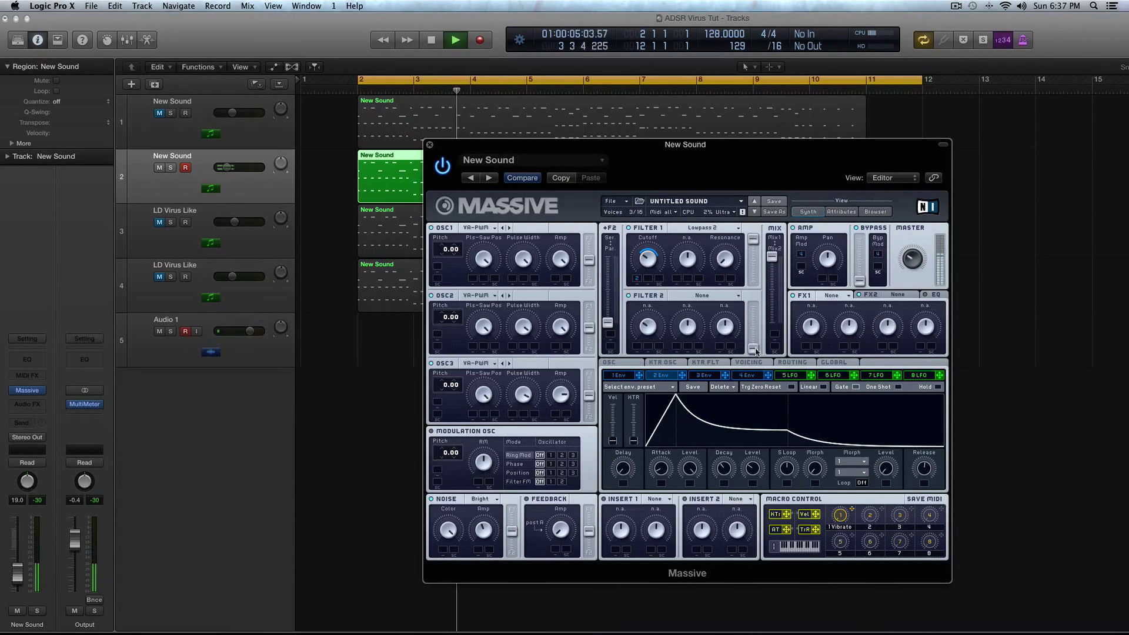
pyautogui.press('space')
# Clear macro 1's vibrato assignment, assign it to Filter 1 Cutoff, and audition.
pyautogui.rightClick(850, 510)
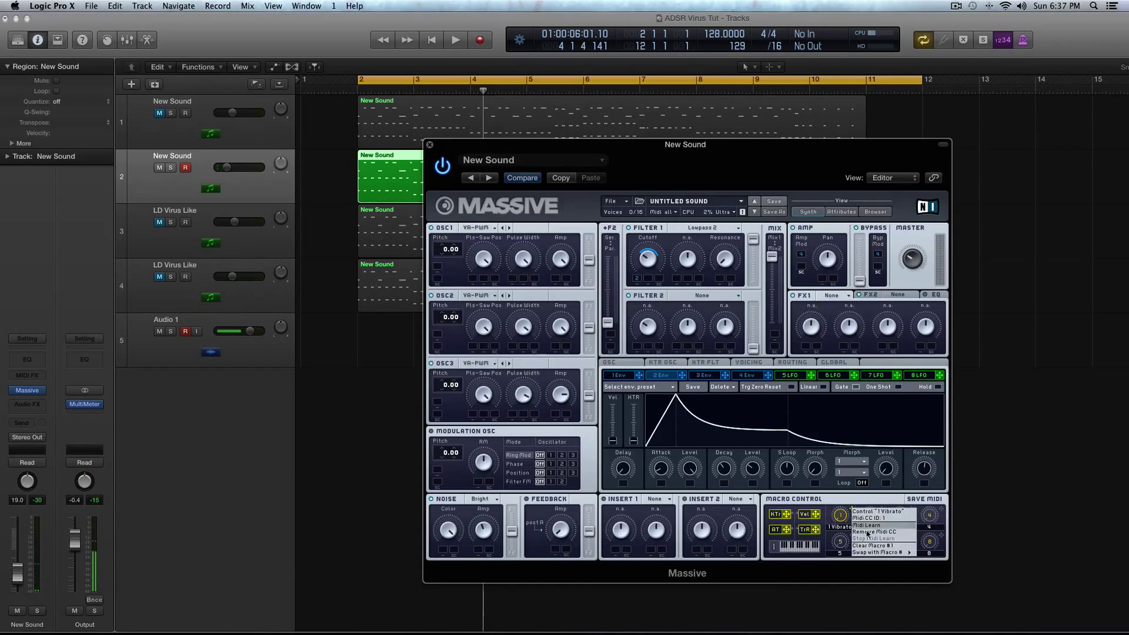
pyautogui.click(872, 546)
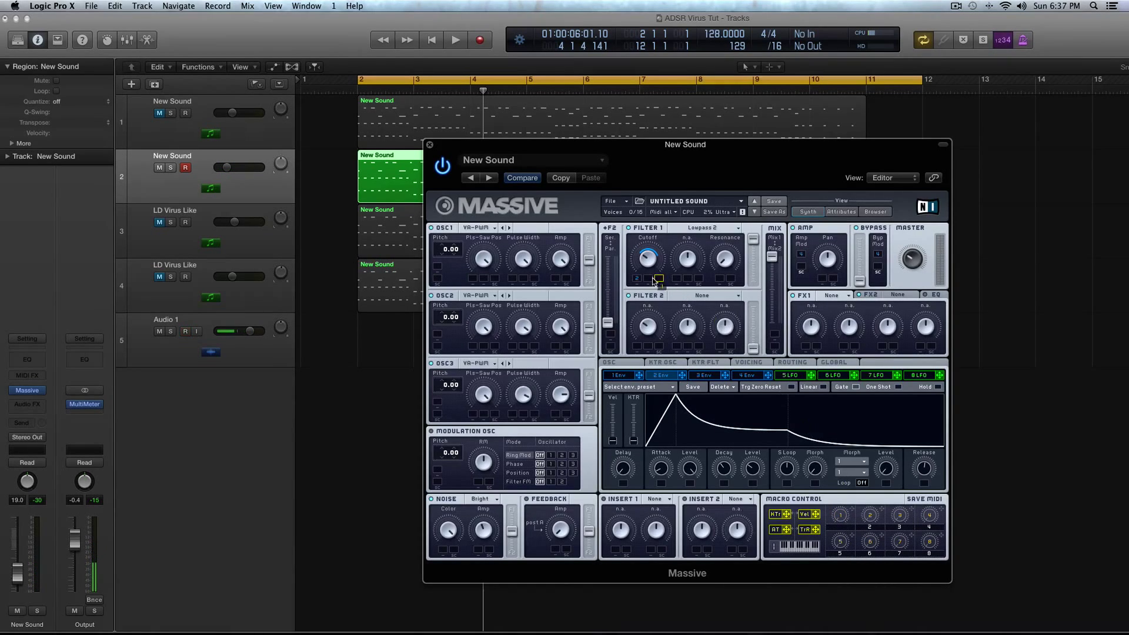
pyautogui.moveTo(649, 281); pyautogui.dragTo(648, 253)
pyautogui.press('space')
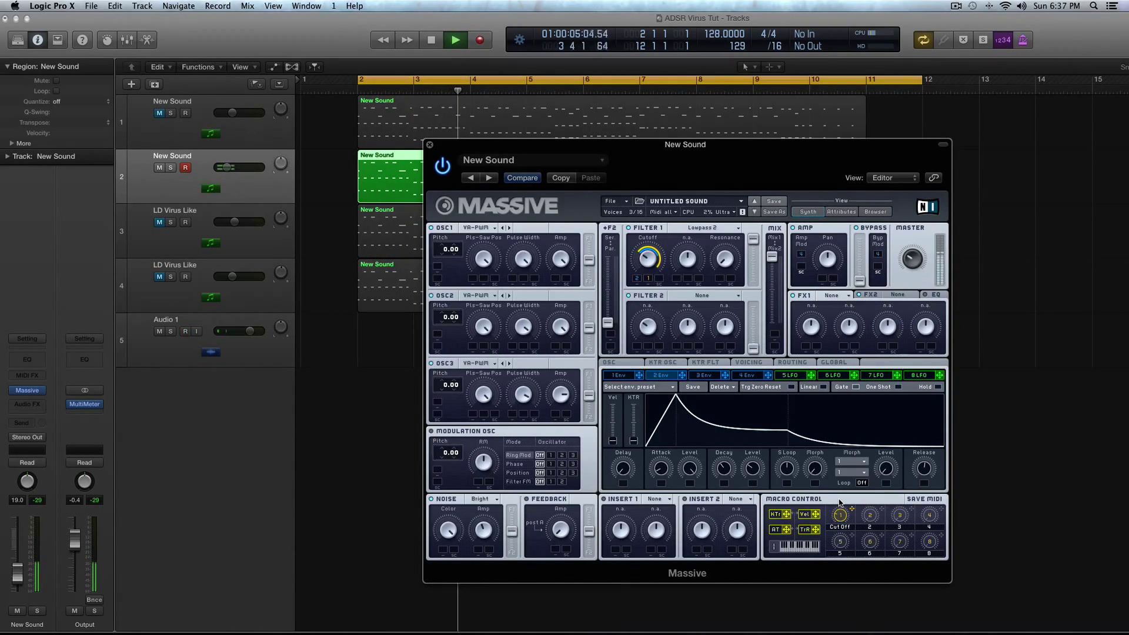
pyautogui.press('space')
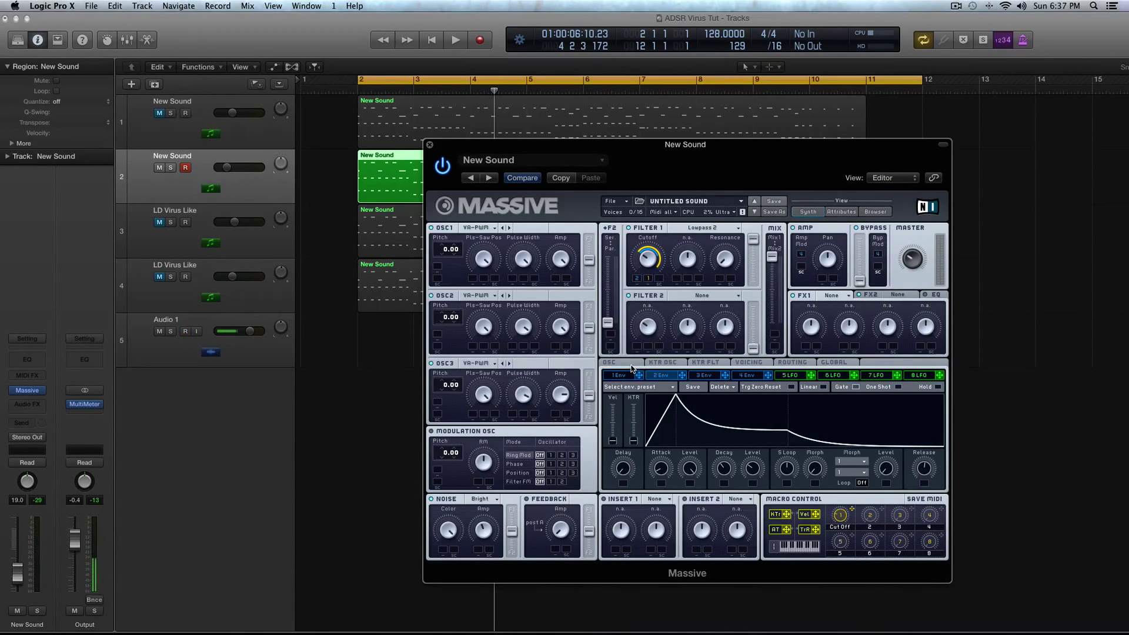
# Shorten envelope 3's attack, decay and release, then route it to the Amp Pan with an amount.
pyautogui.click(705, 375)
pyautogui.moveTo(657, 473); pyautogui.dragTo(676, 513)
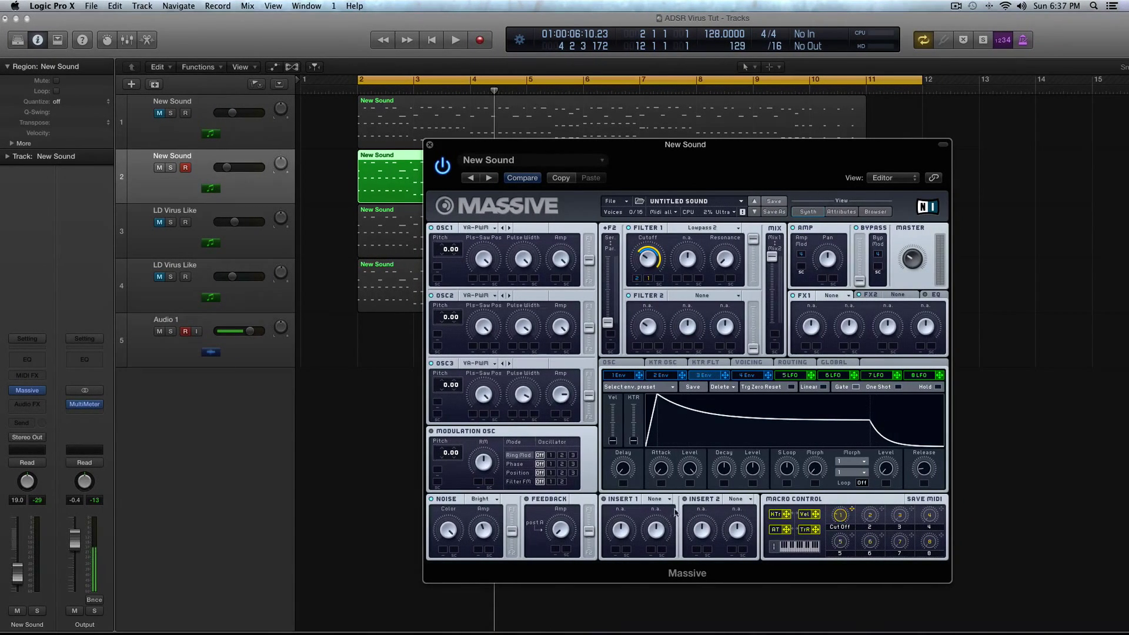
pyautogui.moveTo(721, 472); pyautogui.dragTo(748, 476)
pyautogui.moveTo(917, 473); pyautogui.dragTo(912, 437)
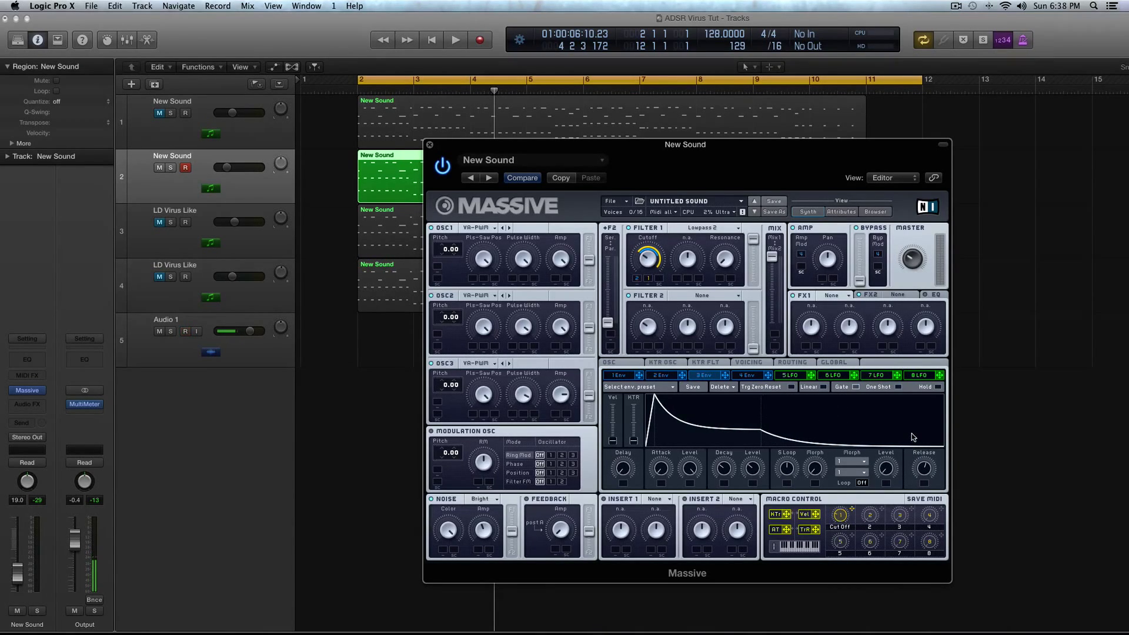
pyautogui.press('space')
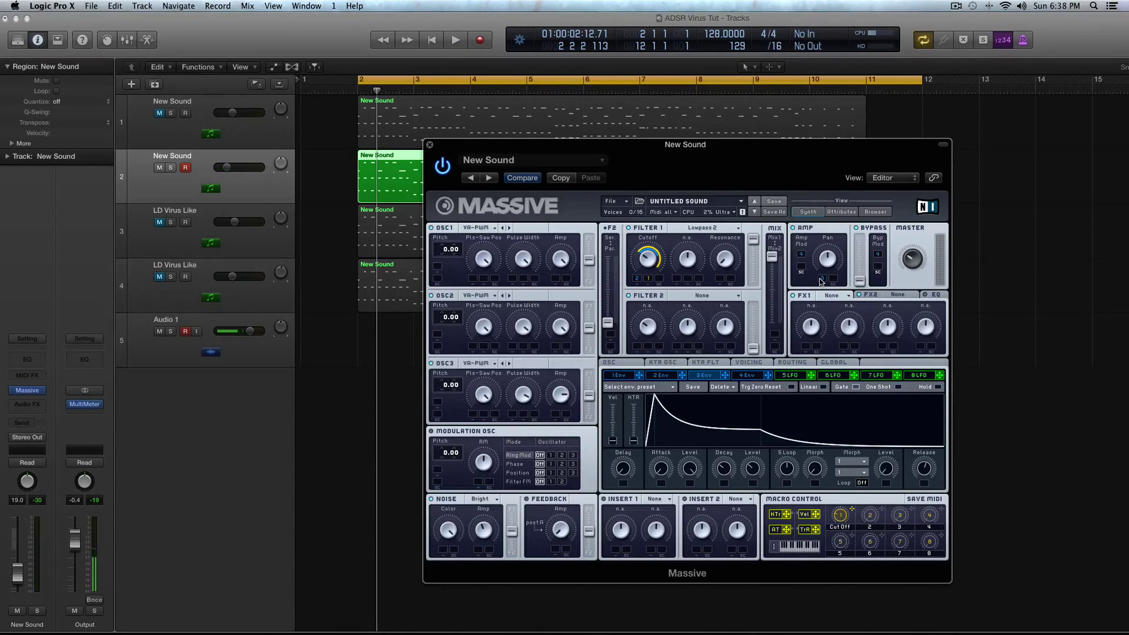
pyautogui.moveTo(820, 281); pyautogui.dragTo(821, 292)
pyautogui.moveTo(725, 375); pyautogui.dragTo(833, 279)
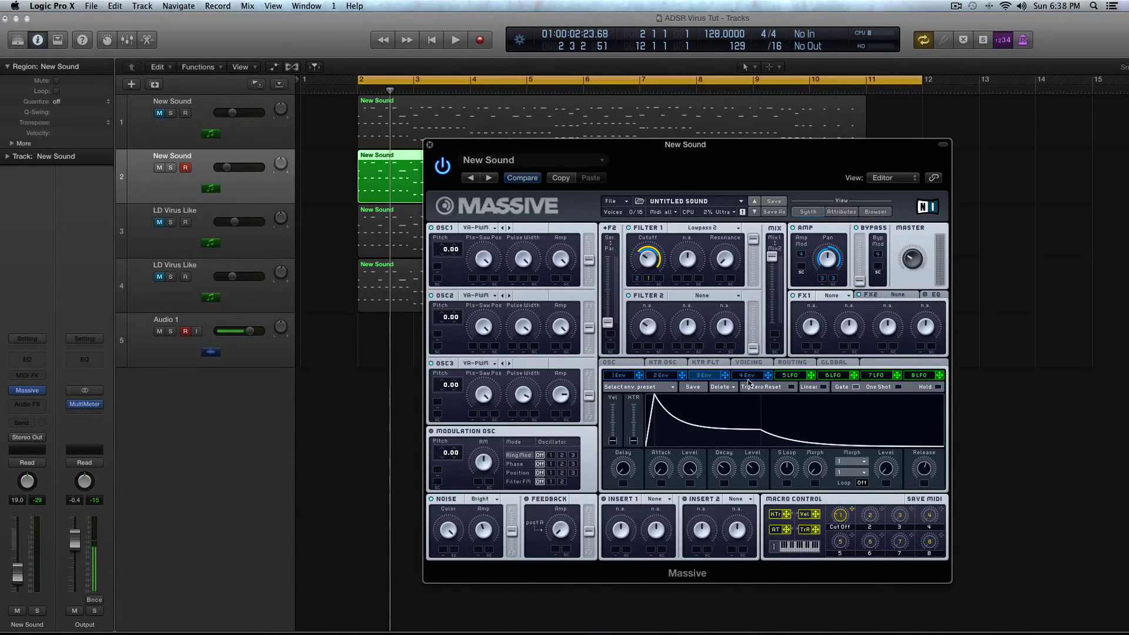
# Raise the vibrato depth slightly and play the lead to hear it.
pyautogui.click(621, 364)
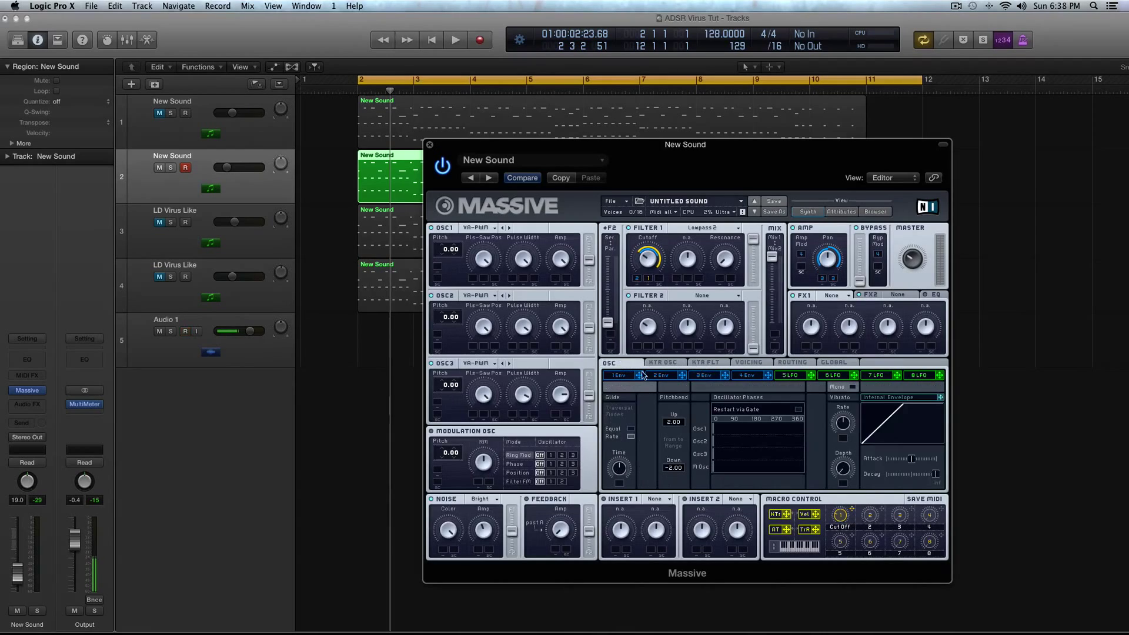
pyautogui.moveTo(845, 474); pyautogui.dragTo(845, 470)
pyautogui.press('space')
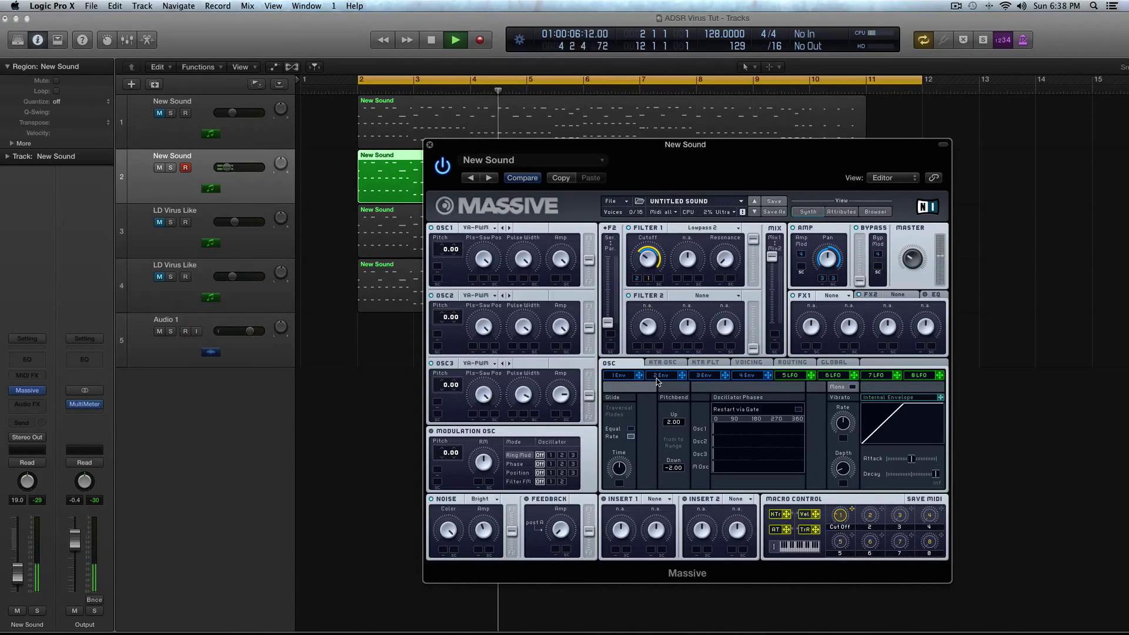
pyautogui.press('space')
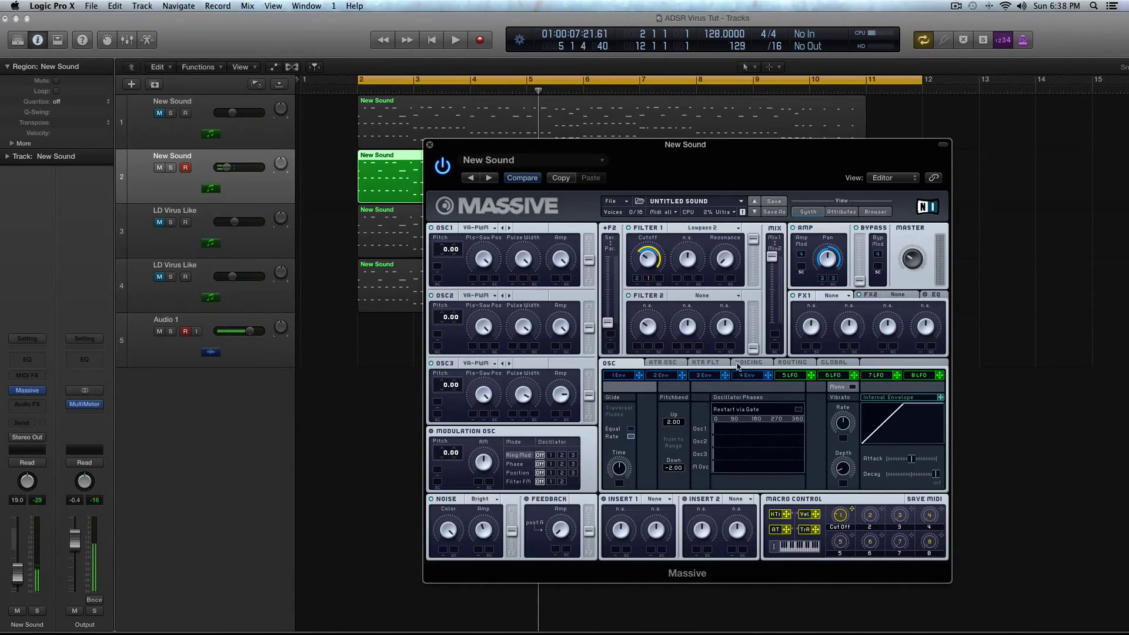
# Set unison to 16 voices with 32 maximum voices, turn pitch spread on, and audition.
pyautogui.click(746, 362)
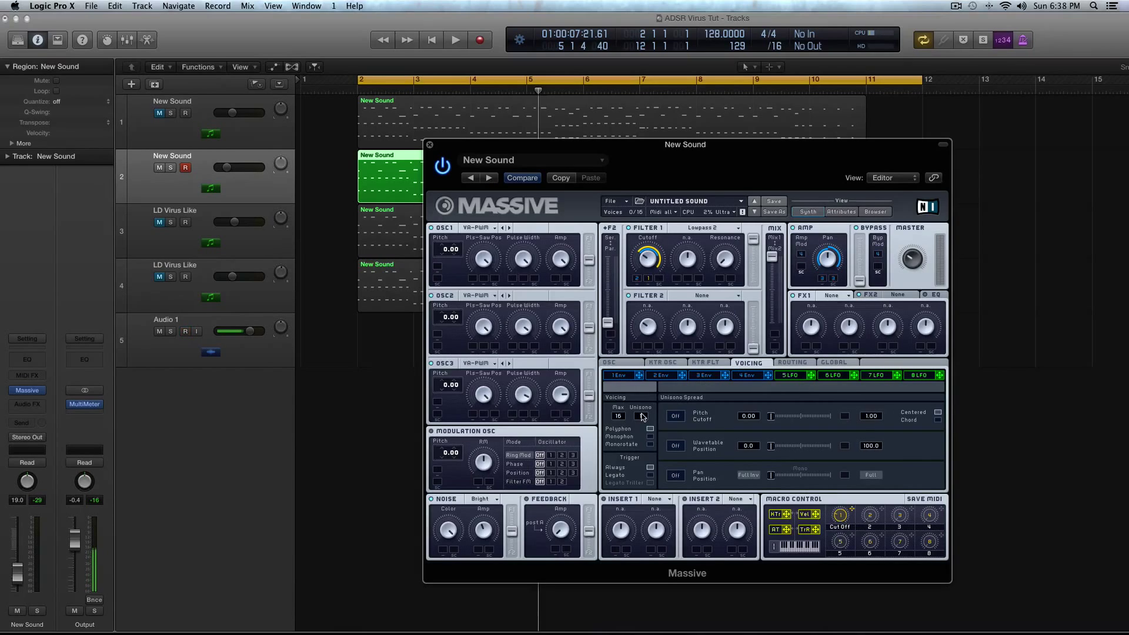
pyautogui.moveTo(643, 417); pyautogui.dragTo(637, 327)
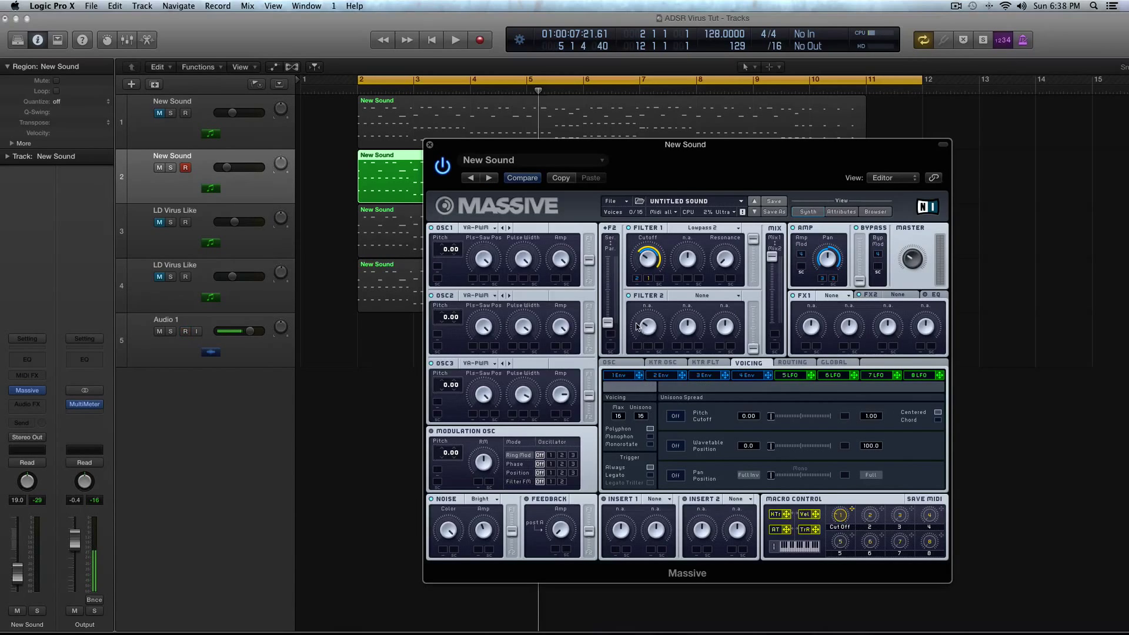
pyautogui.click(677, 415)
pyautogui.press('space')
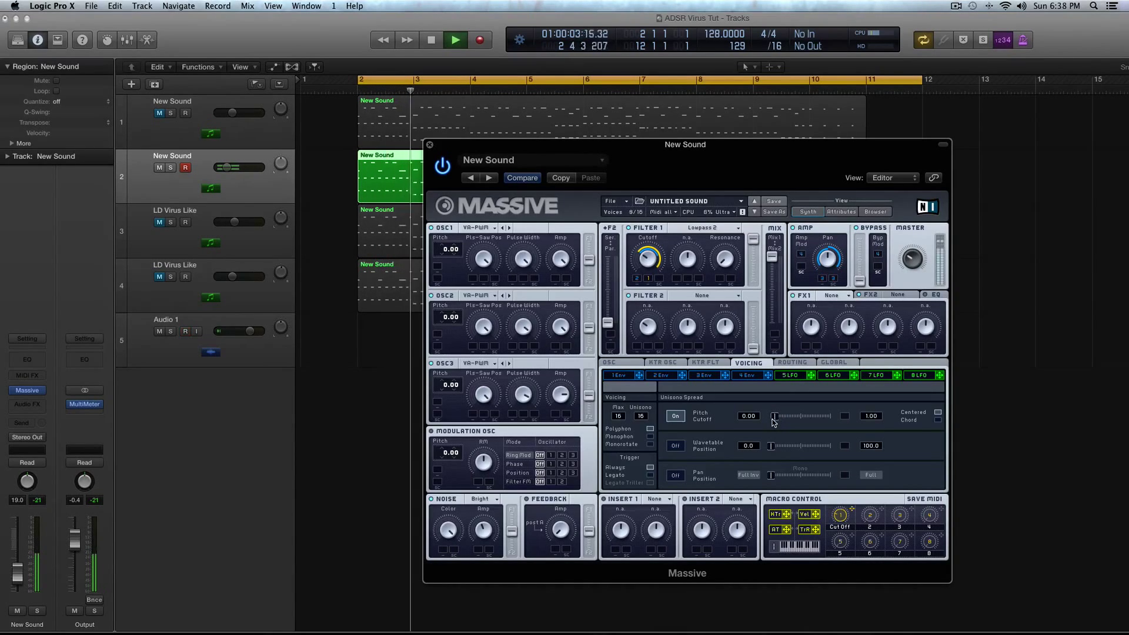
pyautogui.press('space')
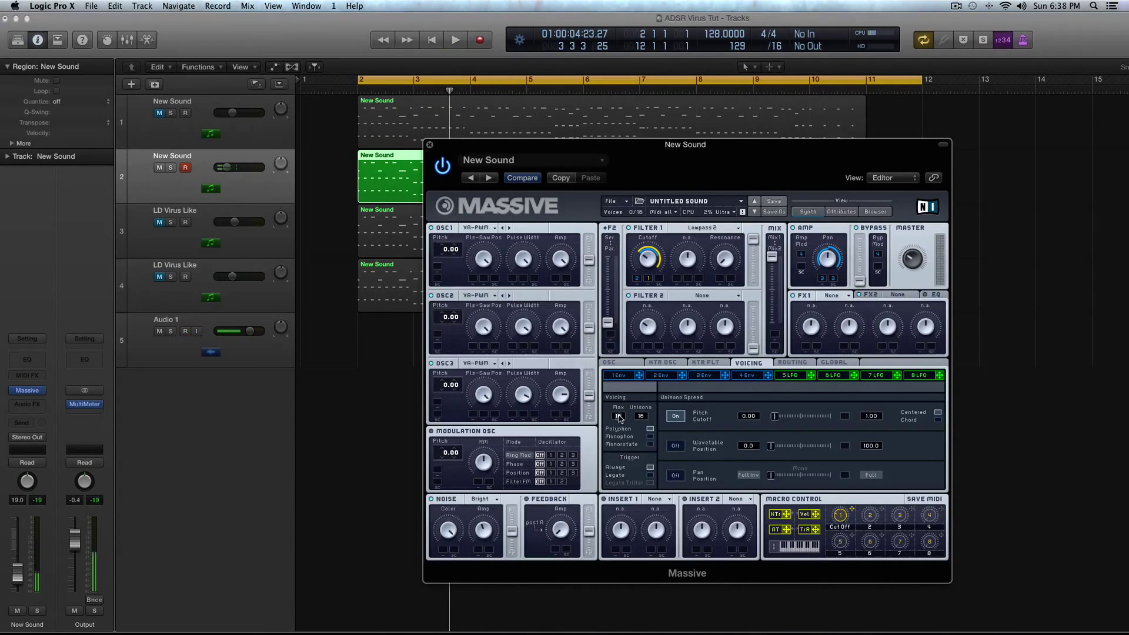
pyautogui.press('space')
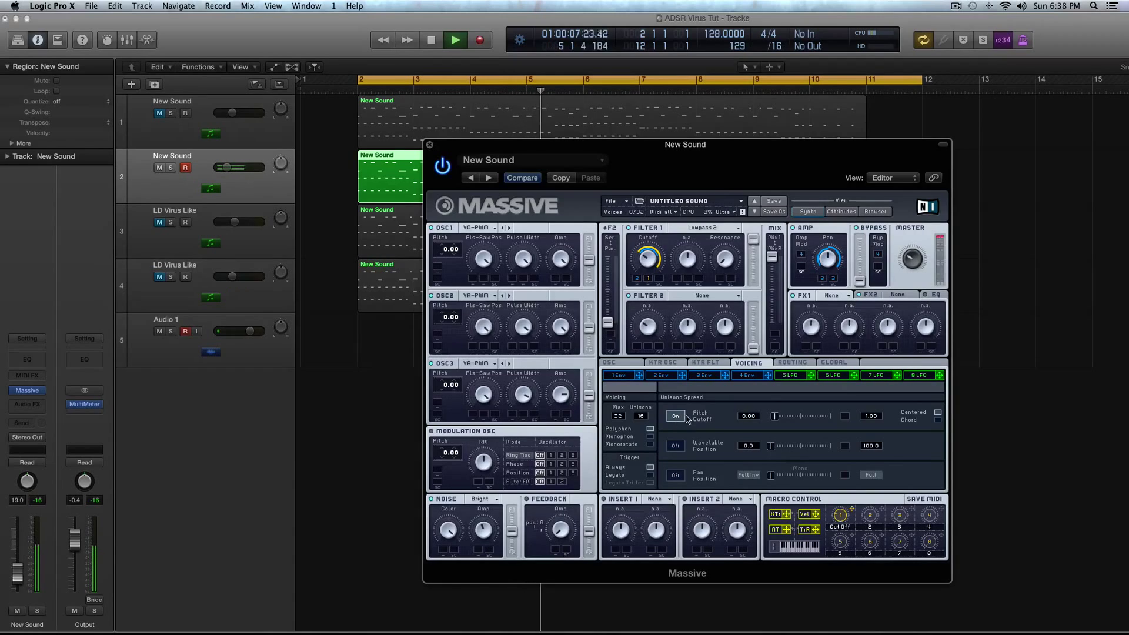
pyautogui.press('space')
# Sync LFO 5 at a 1/24 ratio and route it to OSC1 pitch at 0.40.
pyautogui.click(790, 376)
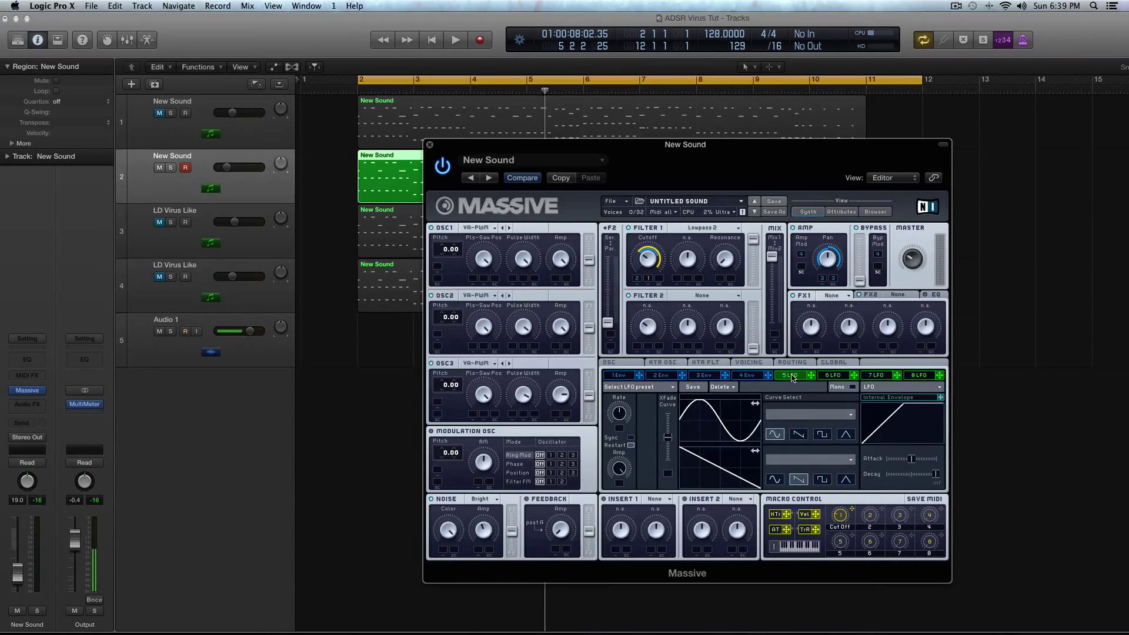
pyautogui.click(632, 438)
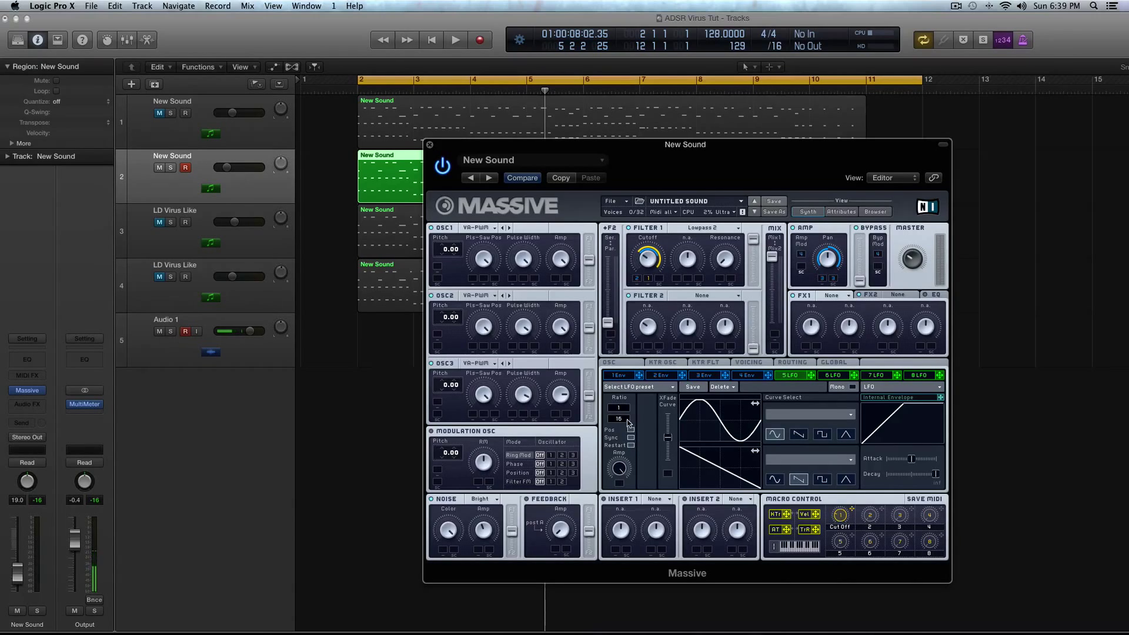
pyautogui.moveTo(628, 419); pyautogui.dragTo(627, 414)
pyautogui.moveTo(810, 376); pyautogui.dragTo(458, 221)
# Route LFO 5 to OSC2 pitch at -0.20 and audition the detuned result.
pyautogui.press('space')
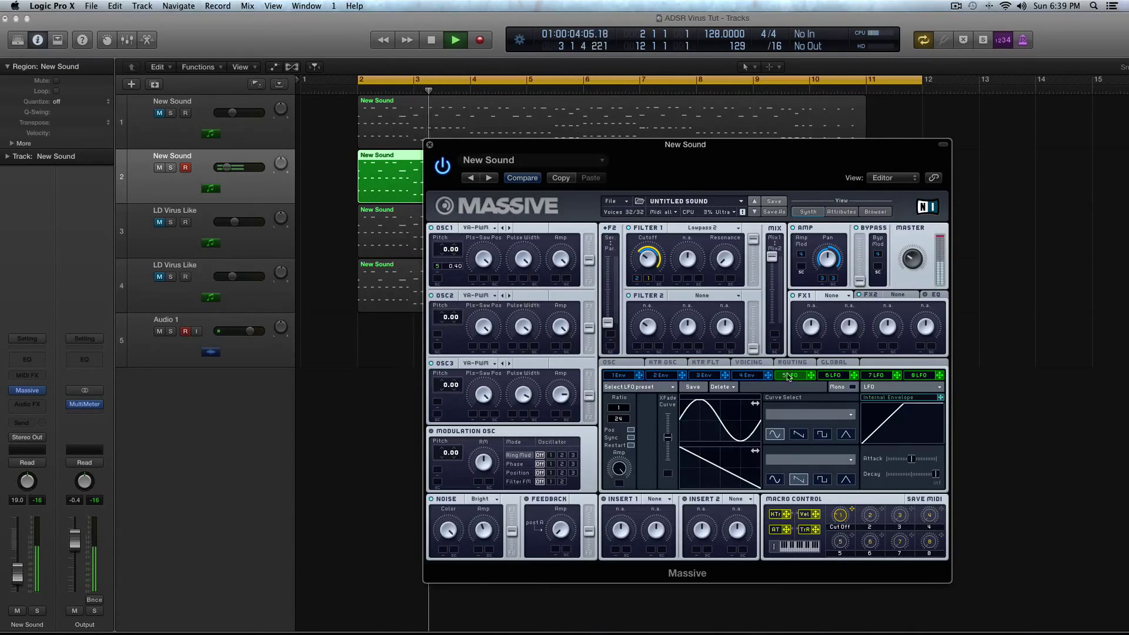
pyautogui.press('space')
pyautogui.moveTo(810, 377); pyautogui.dragTo(439, 336)
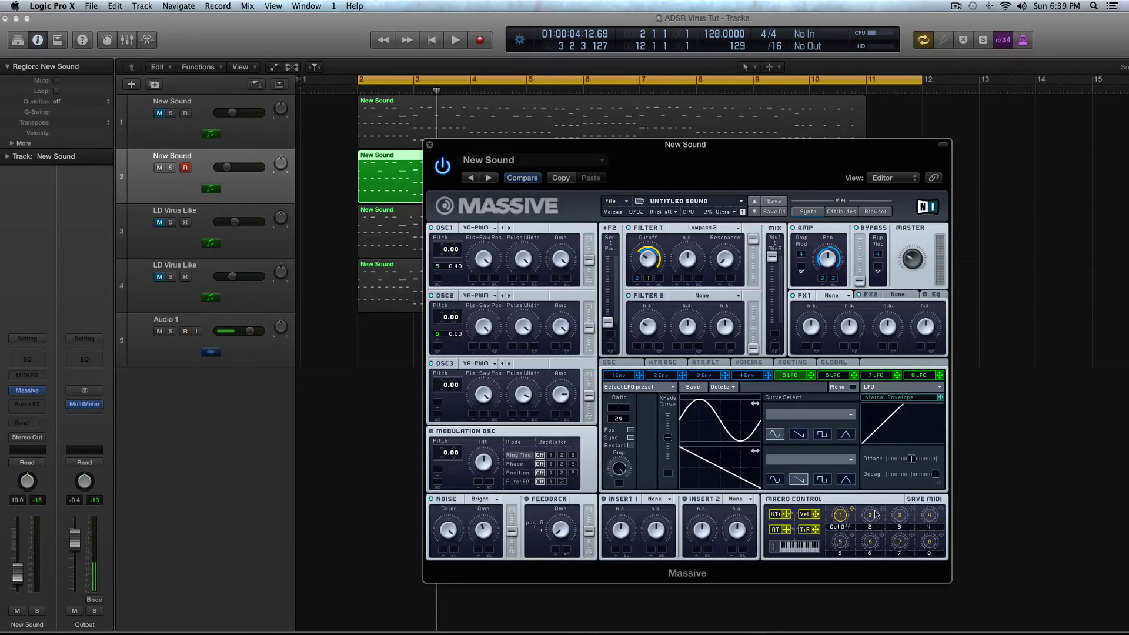
pyautogui.moveTo(460, 339); pyautogui.dragTo(458, 355)
pyautogui.press('space')
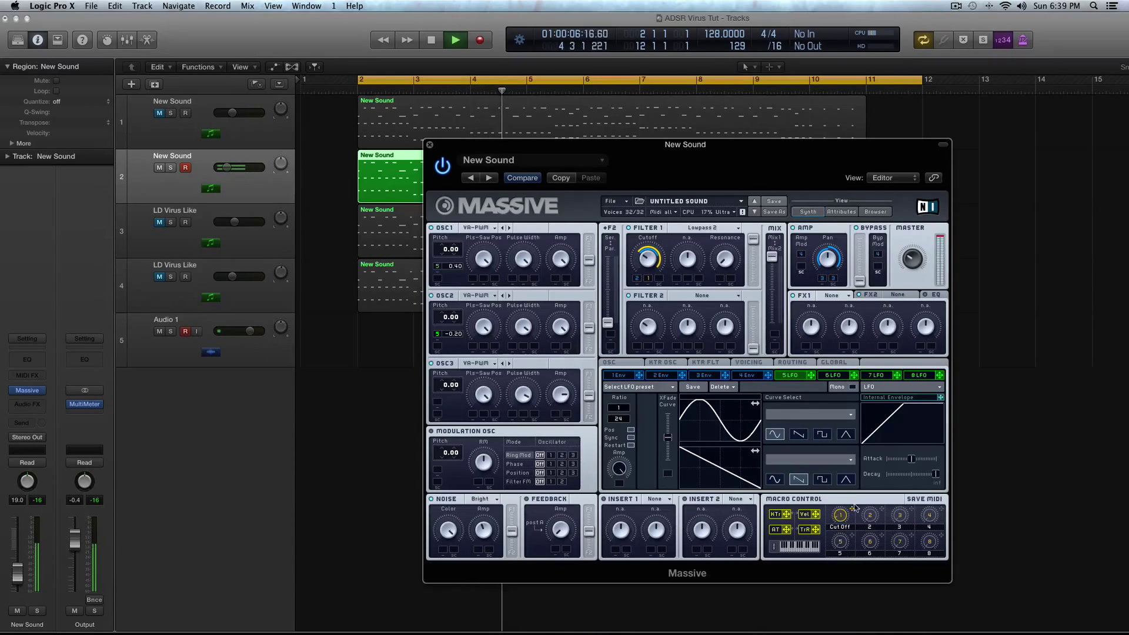
# Load Reverb into Massive's FX1 slot, lower its Dry/Wet, raise its Size, and audition it.
pyautogui.press('space')
pyautogui.click(833, 295)
pyautogui.click(845, 307)
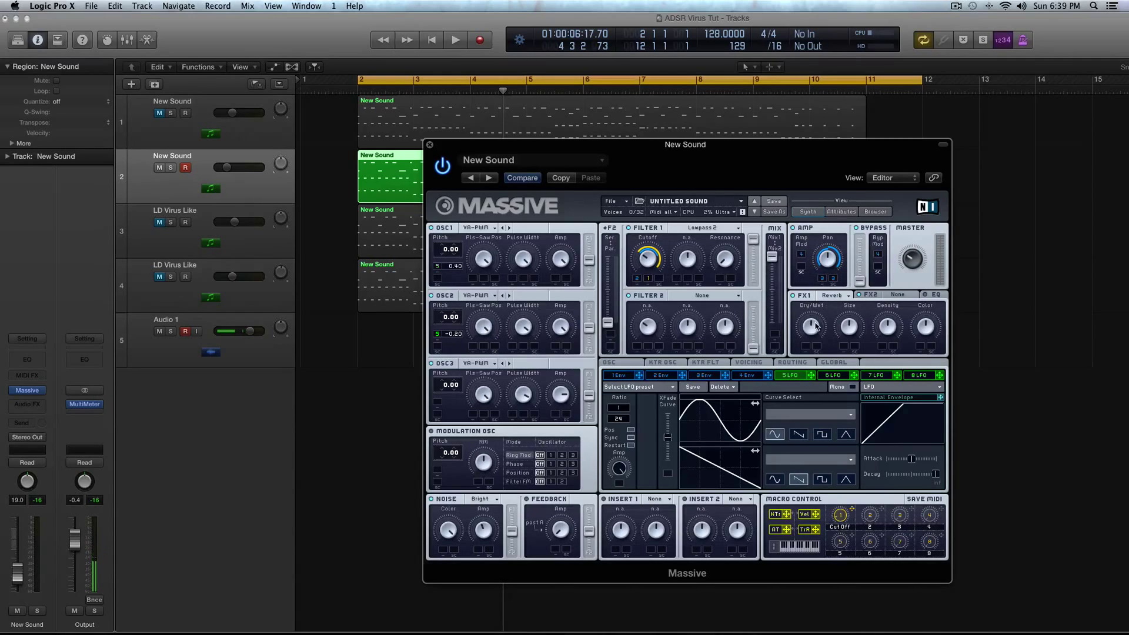
pyautogui.moveTo(817, 327); pyautogui.dragTo(816, 360)
pyautogui.press('space')
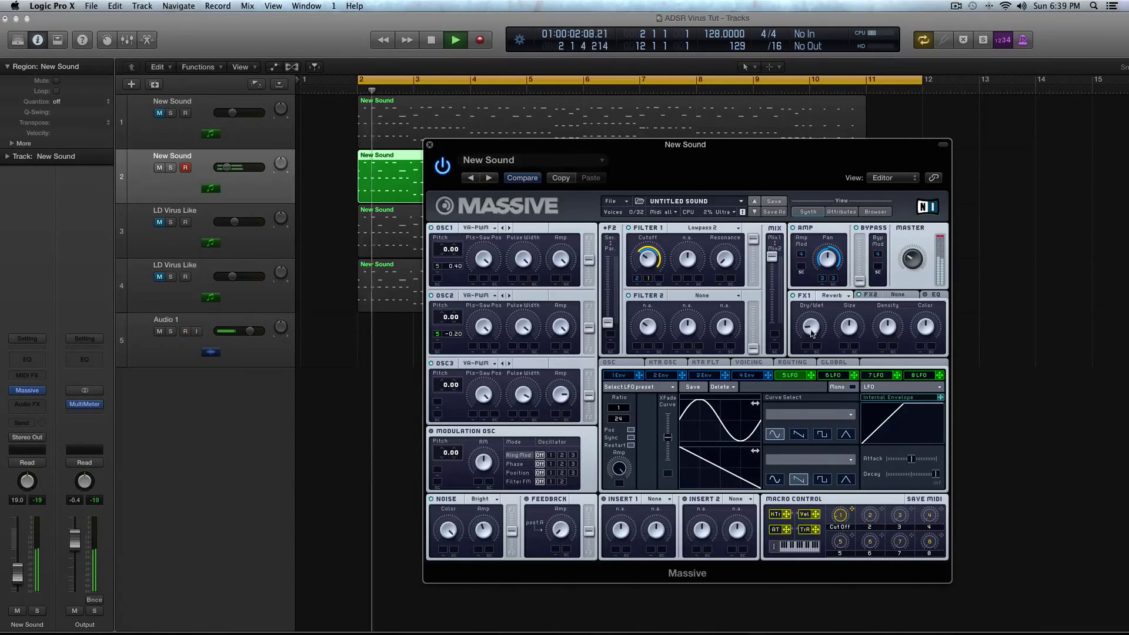
pyautogui.moveTo(849, 329); pyautogui.dragTo(885, 332)
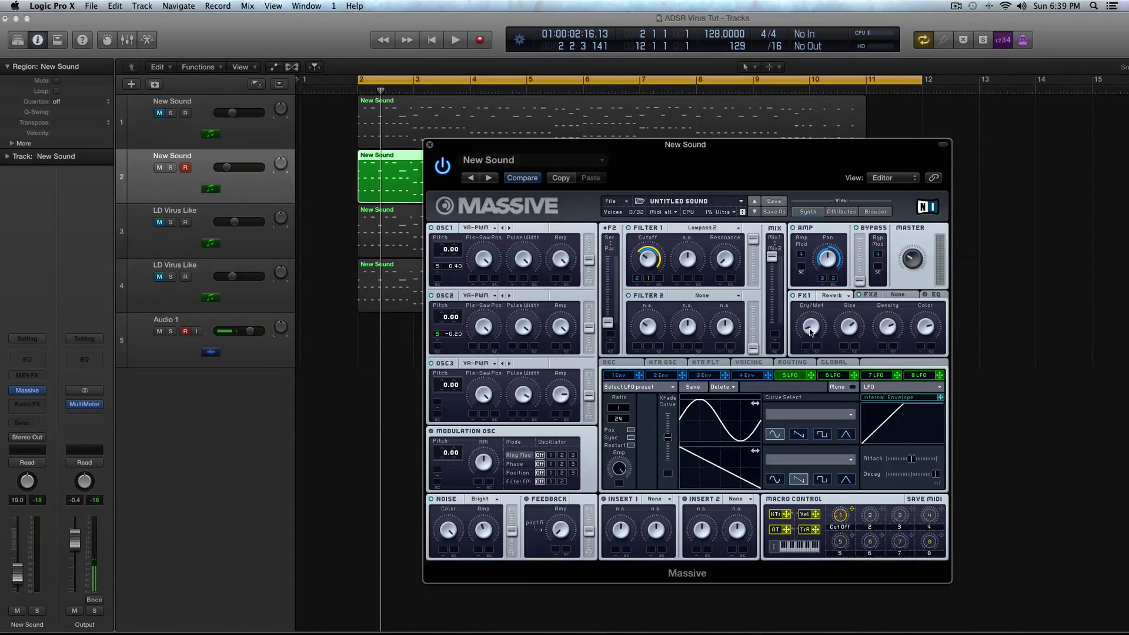
pyautogui.press('space')
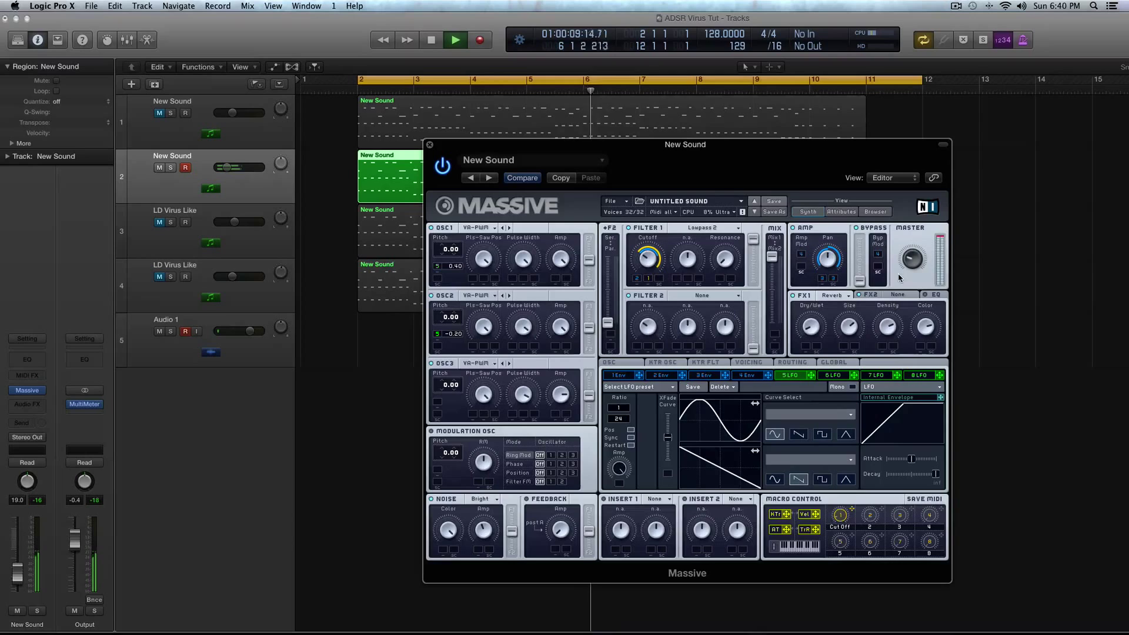
# Load the stereo Delay into Massive's FX2 slot and briefly play the part to hear it.
pyautogui.press('space')
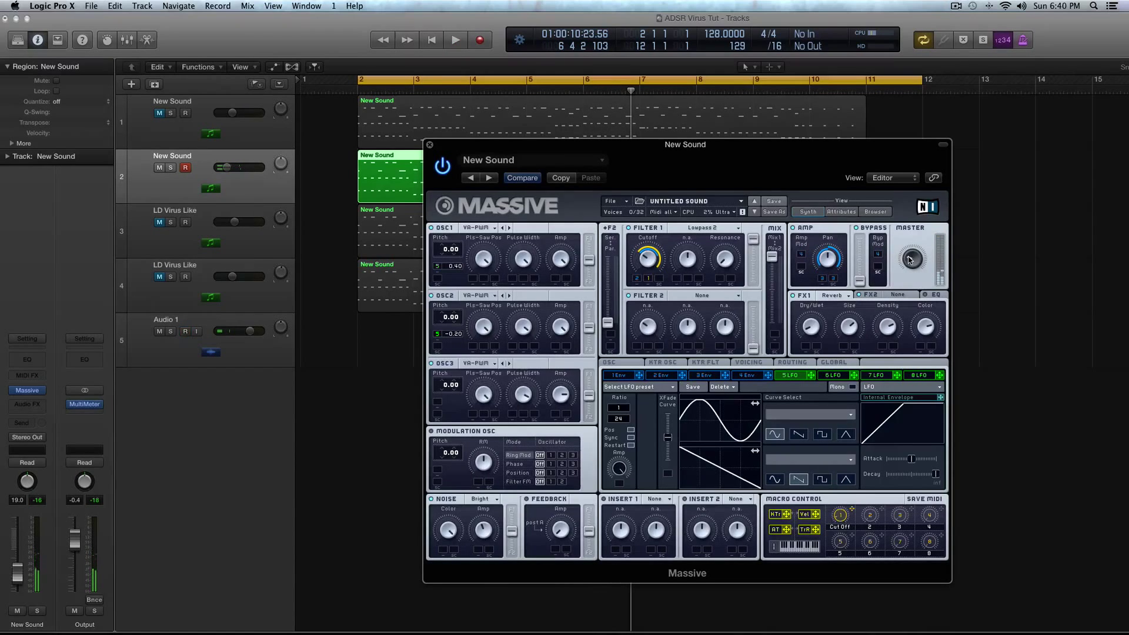
pyautogui.click(904, 300)
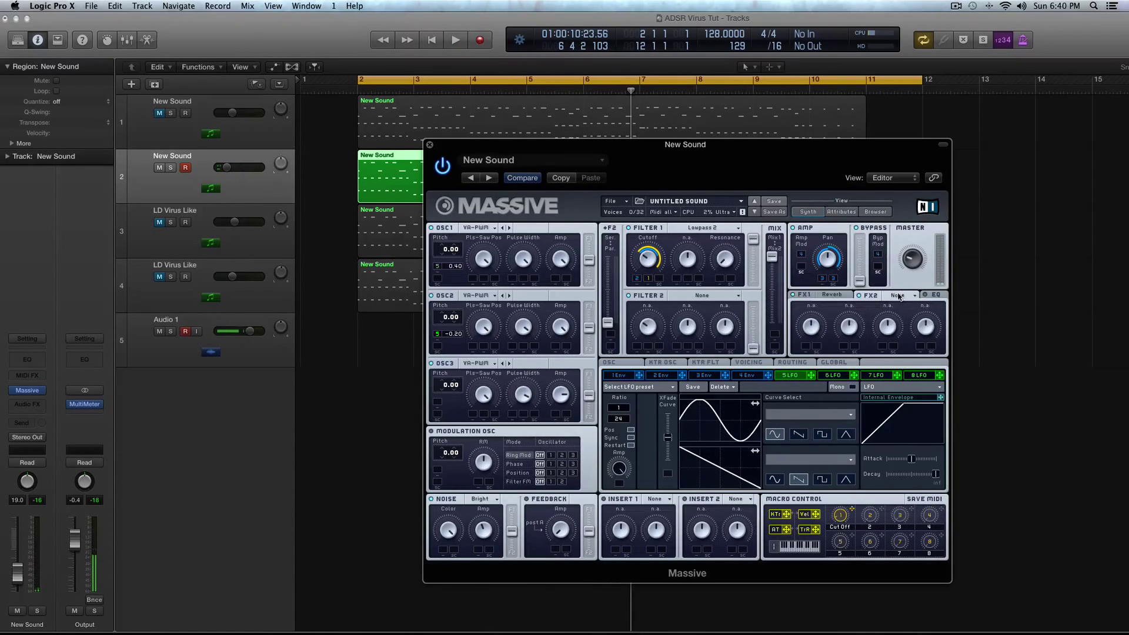
pyautogui.click(919, 381)
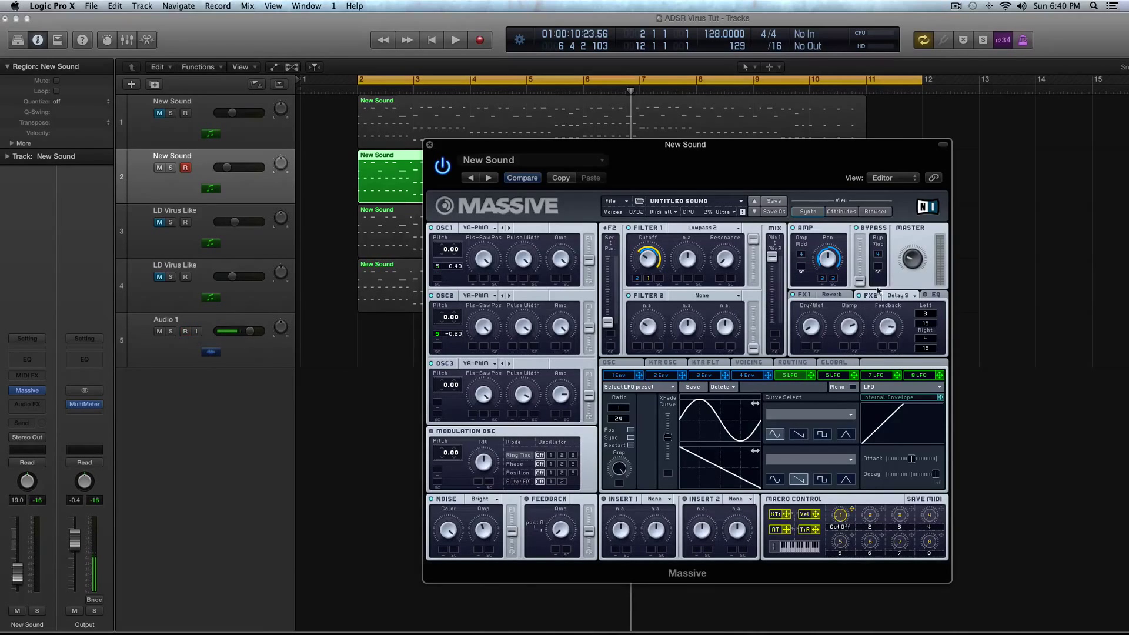
pyautogui.press('space')
pyautogui.press('space')
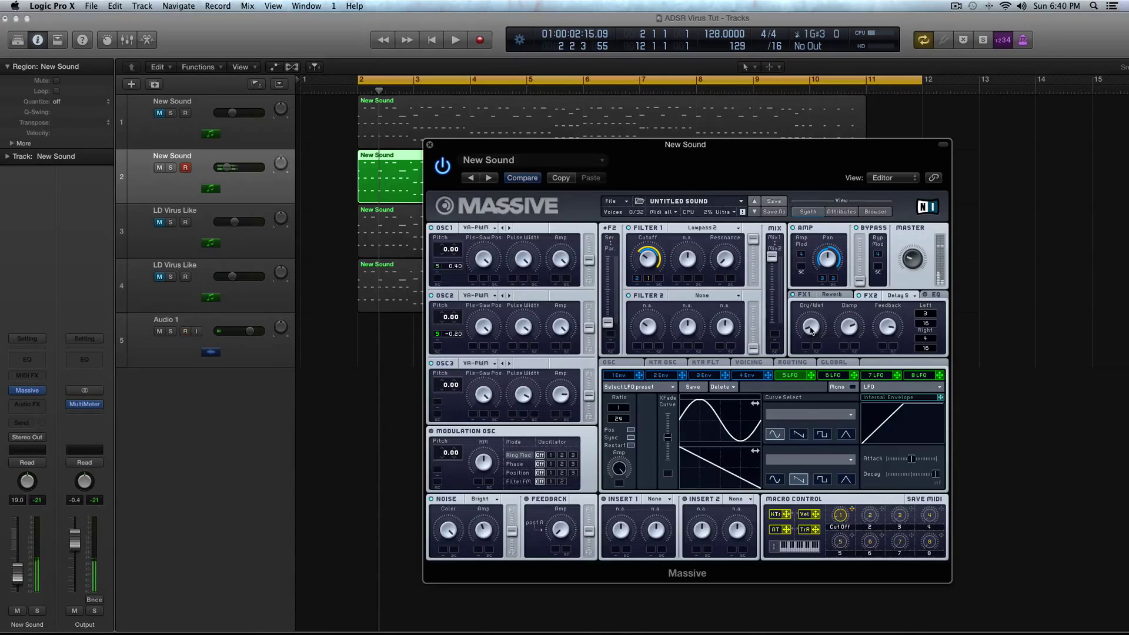
# Show Massive's EQ controls in the effects section, then play and stop the lead.
pyautogui.click(926, 296)
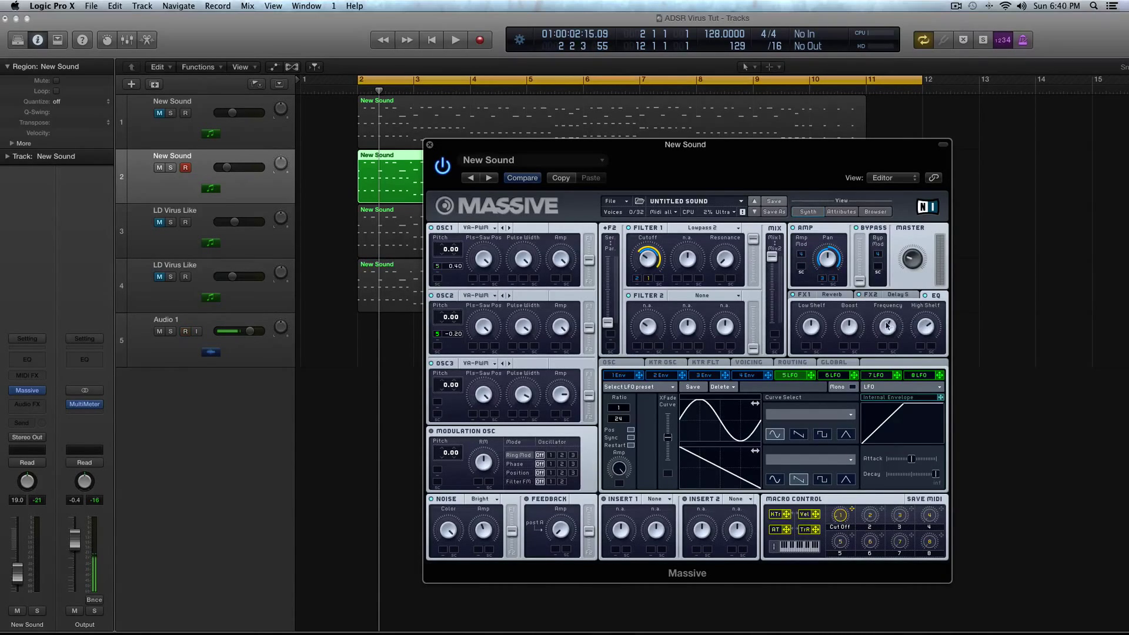
pyautogui.press('space')
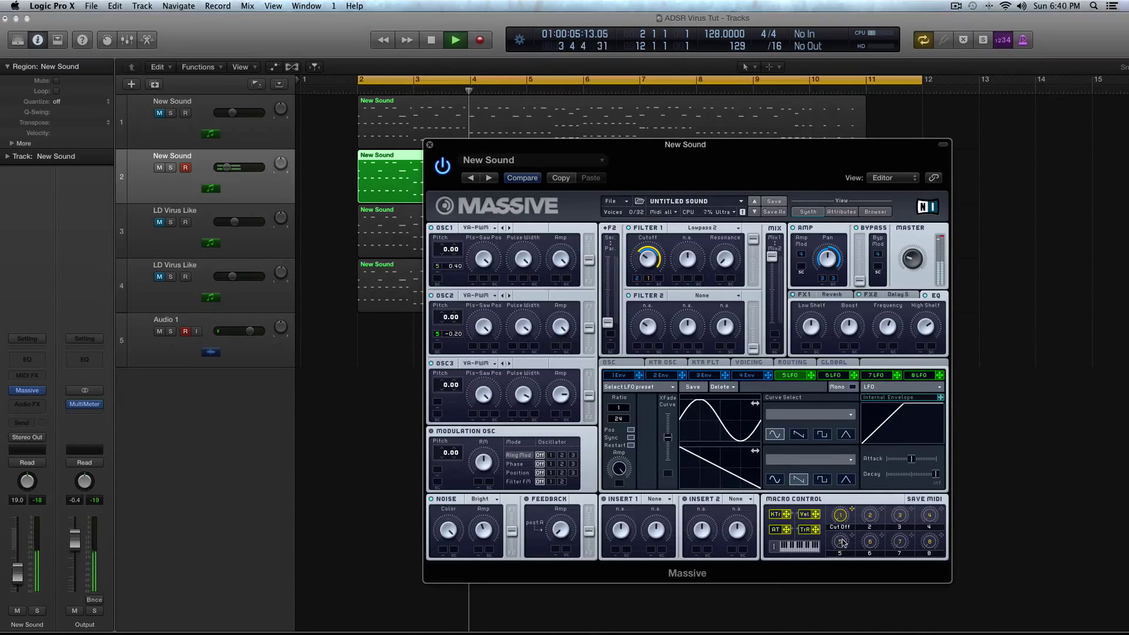
pyautogui.press('space')
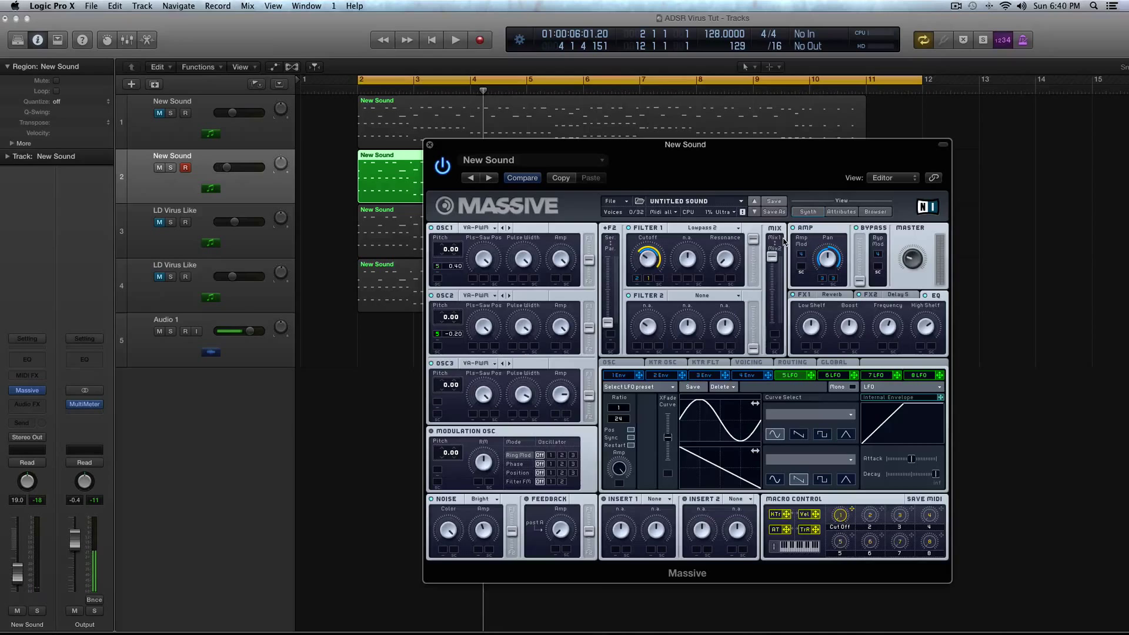
# On envelope 4, turn Attack down, lower the Level, and turn Release up.
pyautogui.click(742, 376)
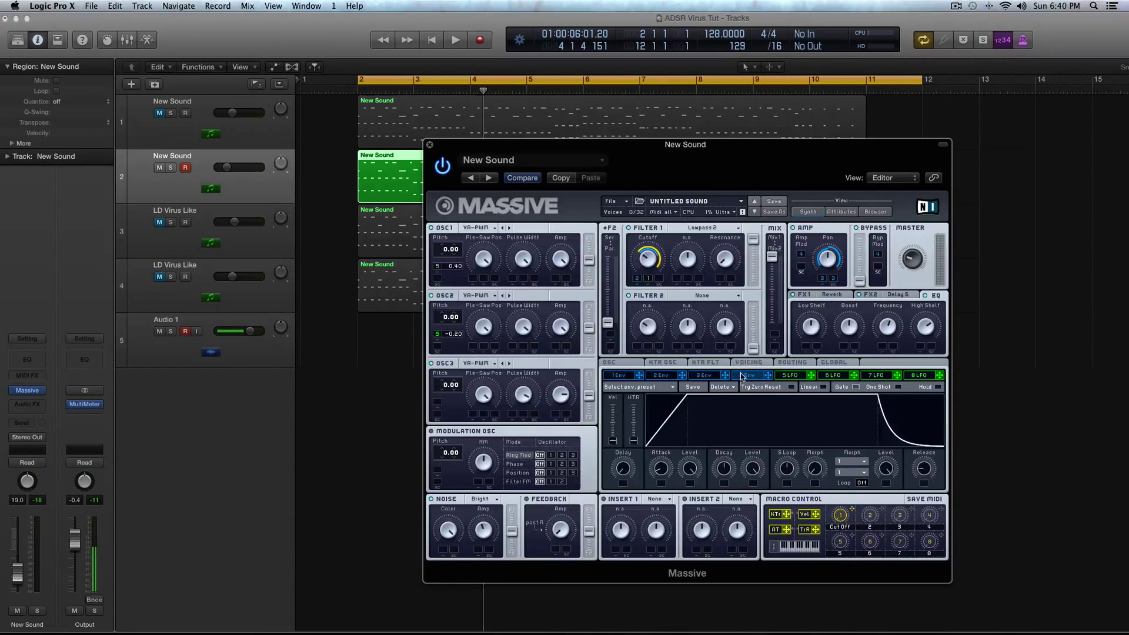
pyautogui.moveTo(660, 469); pyautogui.dragTo(670, 521)
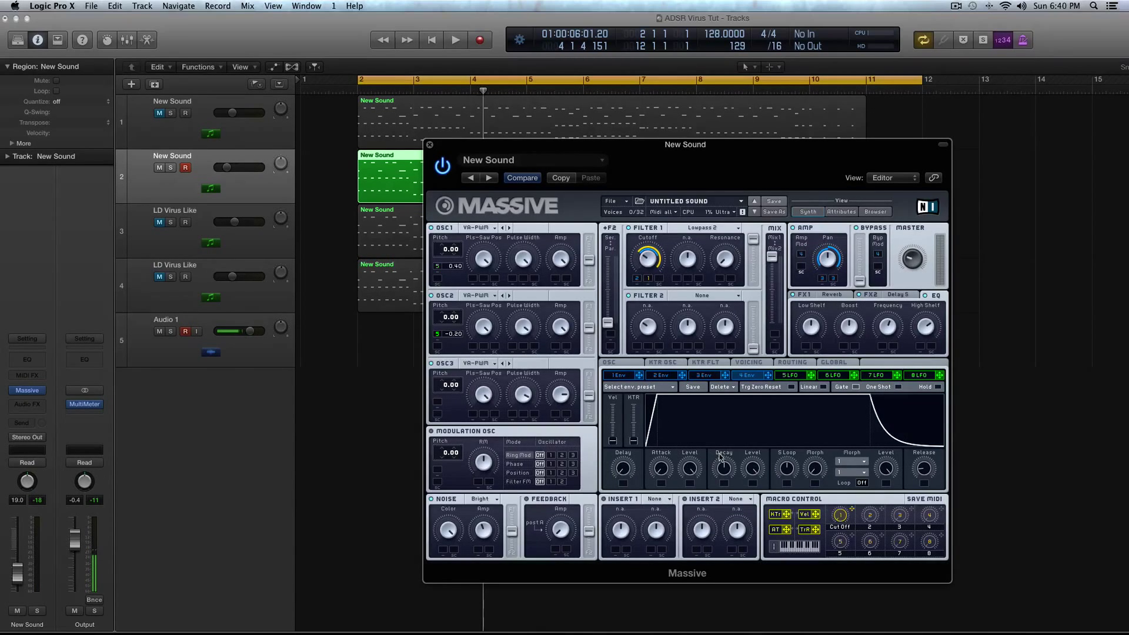
pyautogui.moveTo(751, 470); pyautogui.dragTo(755, 518)
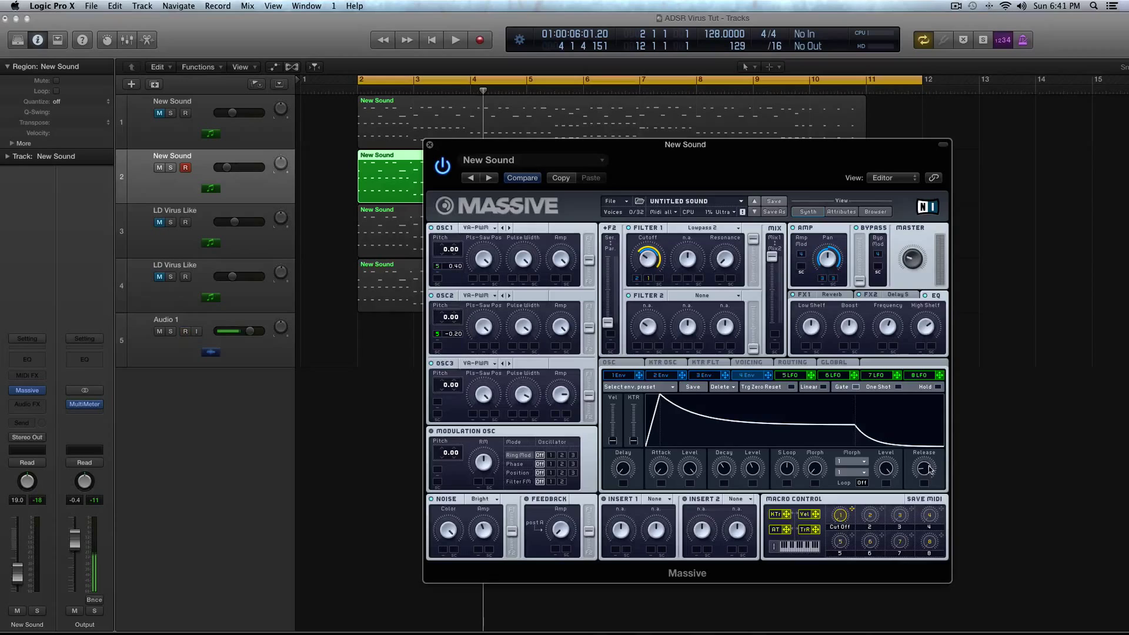
pyautogui.moveTo(929, 469); pyautogui.dragTo(928, 433)
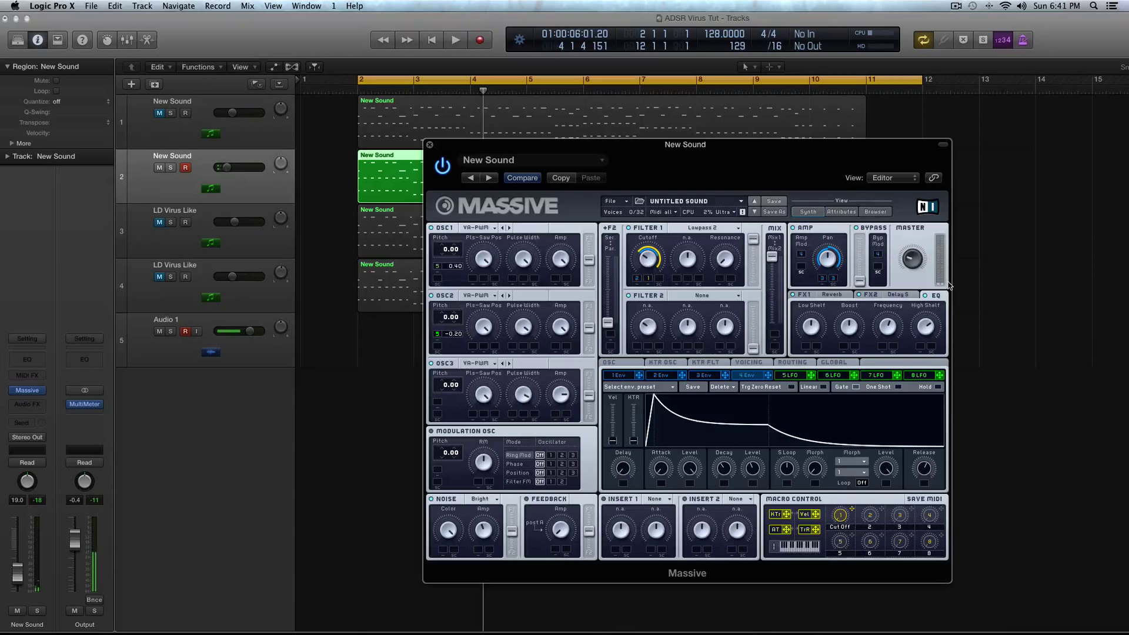
# Try Filter 1 as Lowpass 4 while playing, return it to Lowpass 2, then show Voicing.
pyautogui.press('space')
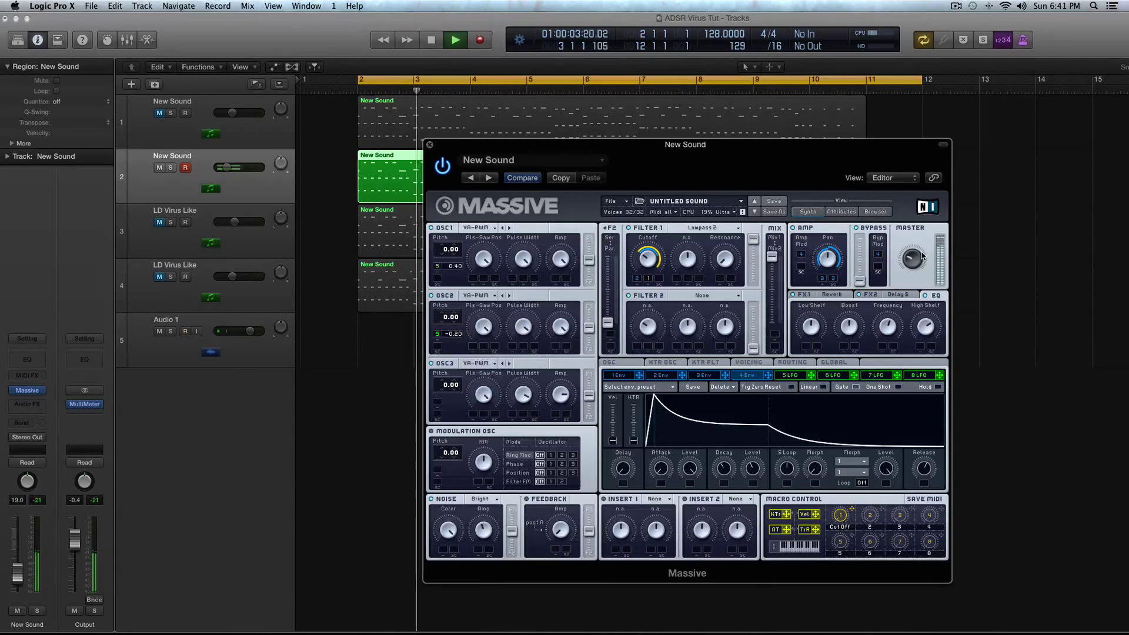
pyautogui.press('space')
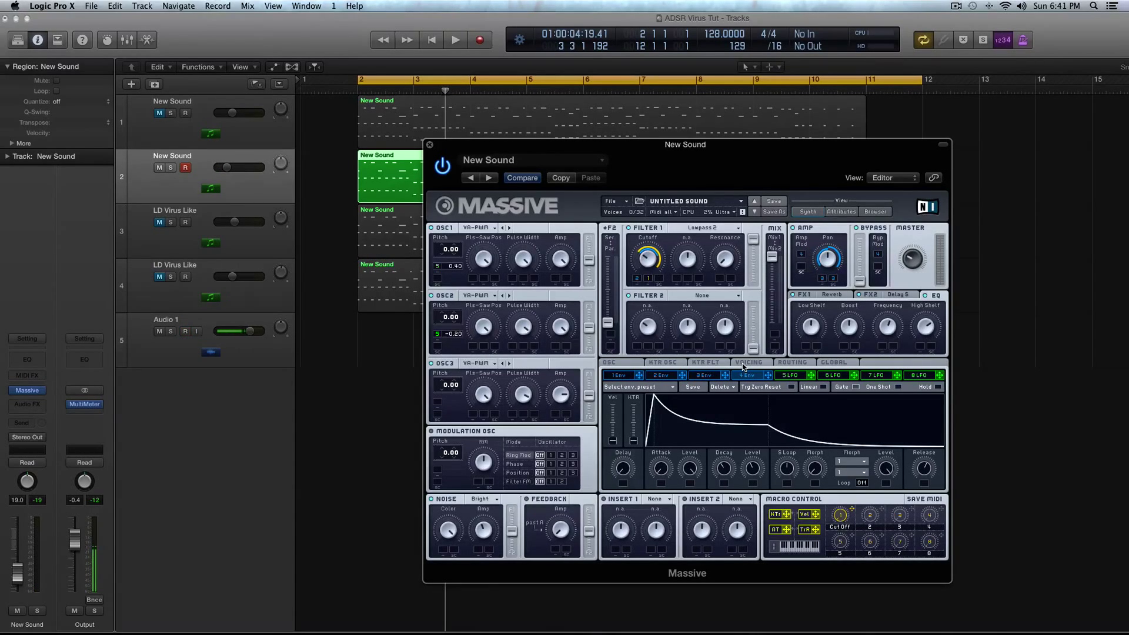
pyautogui.click(706, 230)
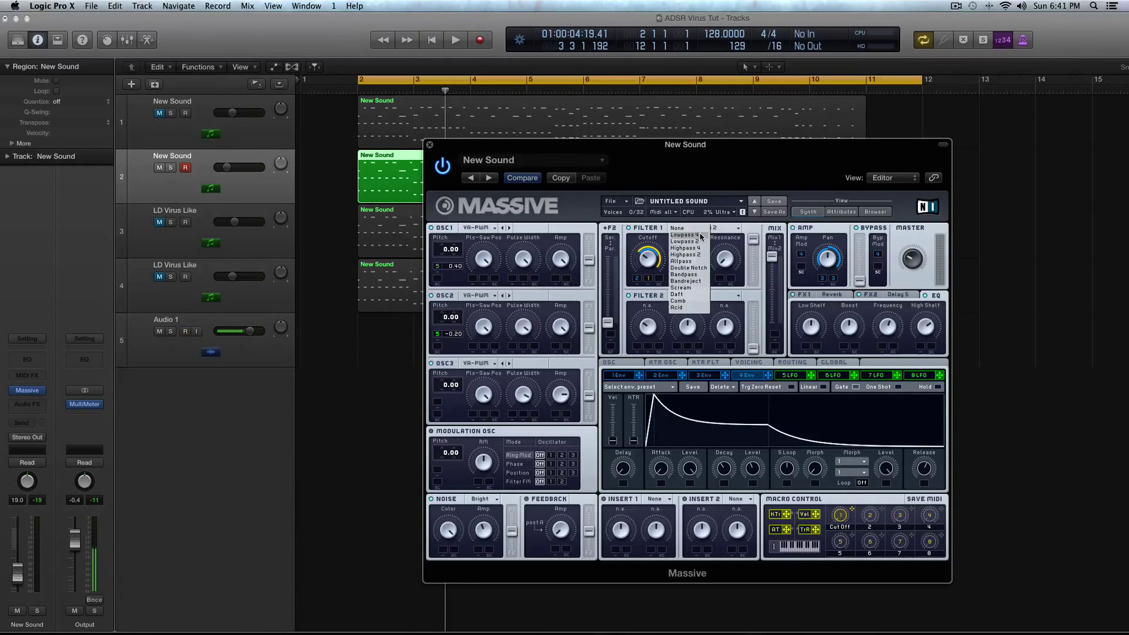
pyautogui.click(700, 235)
pyautogui.press('space')
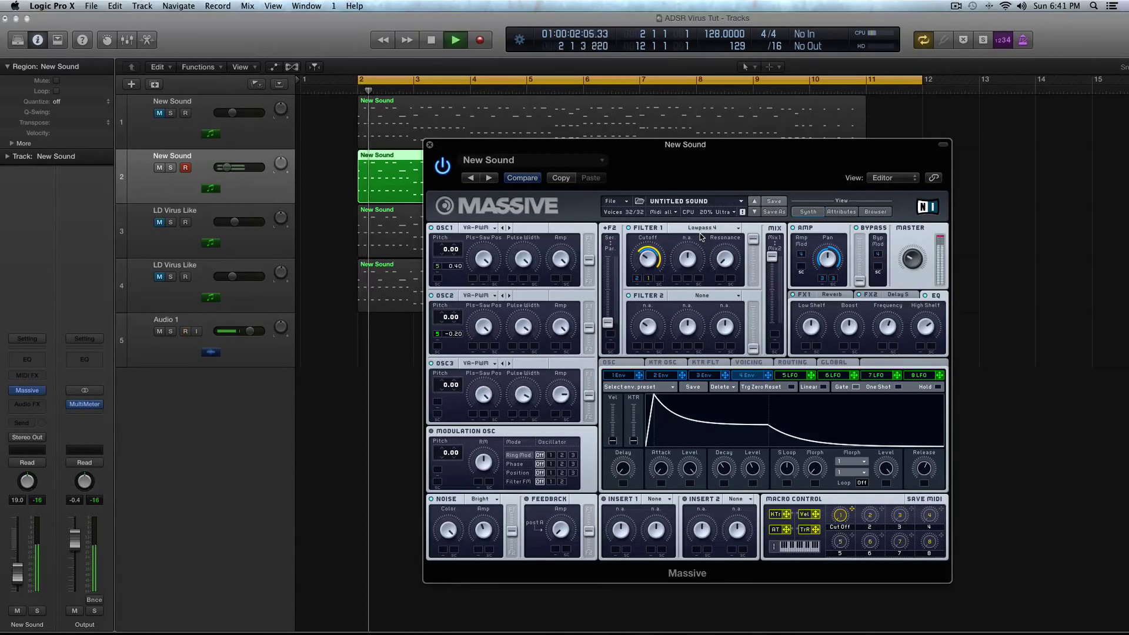
pyautogui.click(703, 230)
pyautogui.click(703, 242)
pyautogui.press('space')
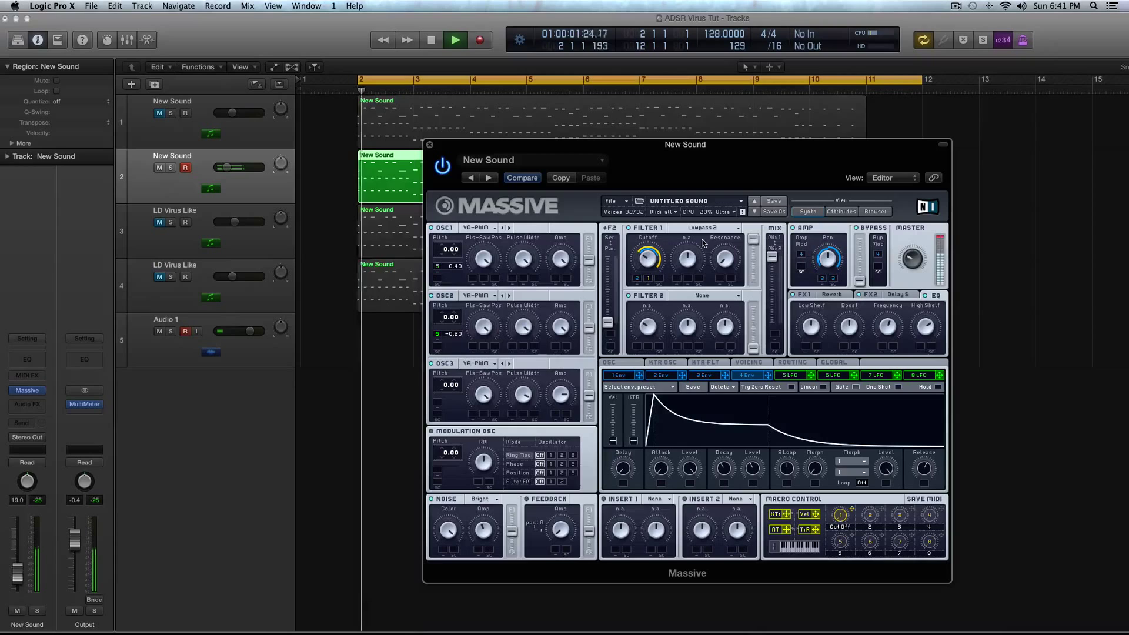
pyautogui.press('space')
pyautogui.press('space')
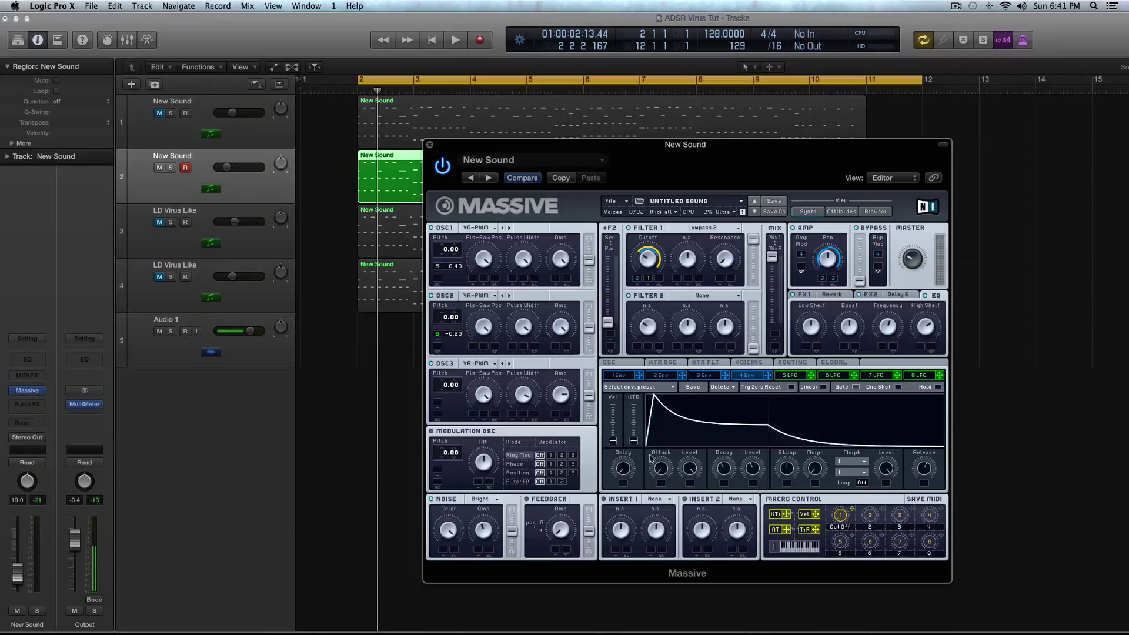
pyautogui.click(747, 364)
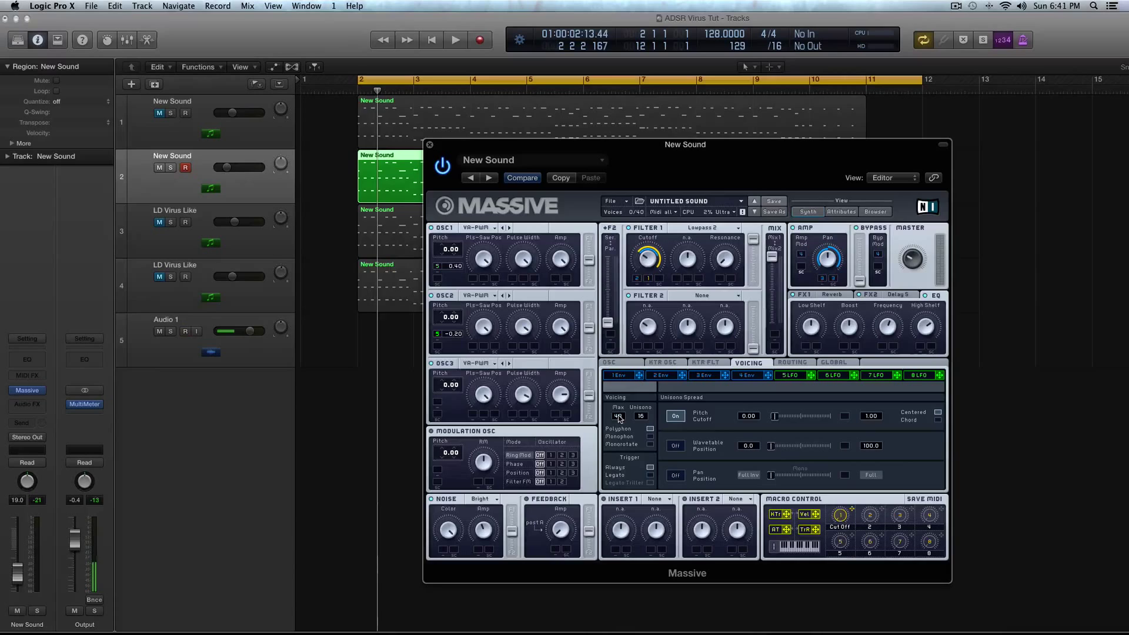
# Play and stop the lead to hear the 32-voice, 16-unison voicing.
pyautogui.press('space')
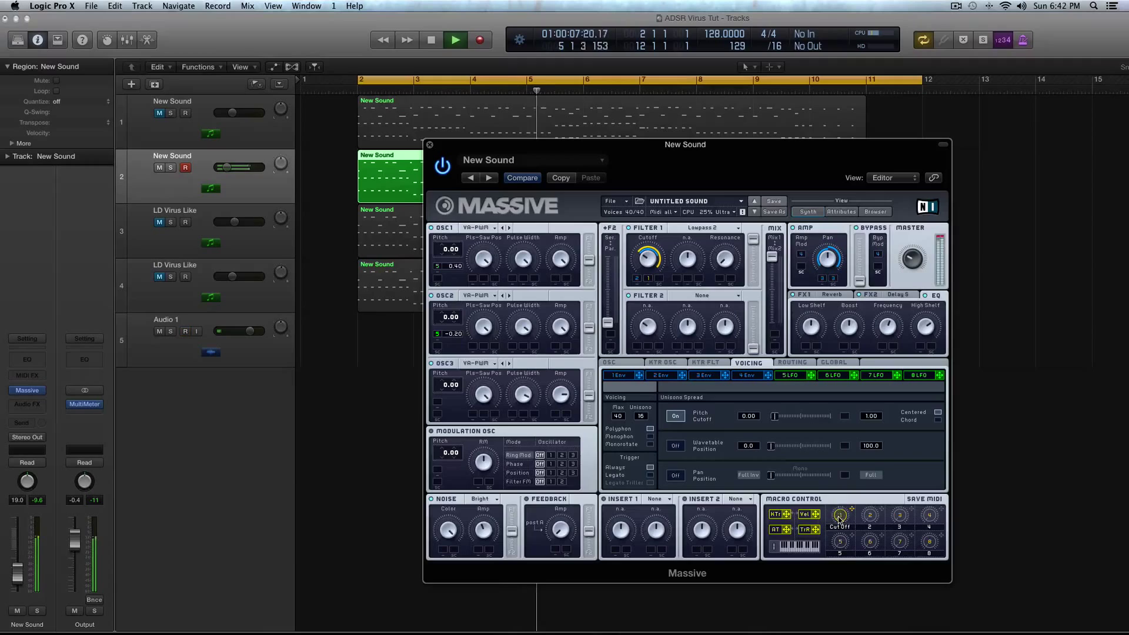
pyautogui.press('space')
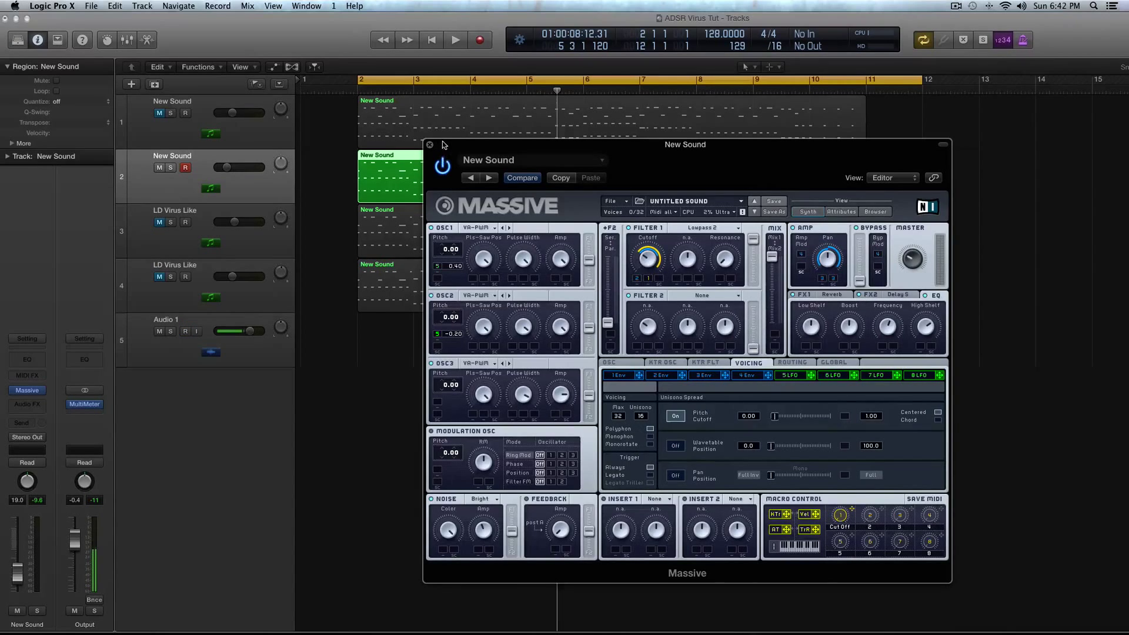
# Move the Massive window aside and return to Voicing after checking LFO 5 and Envelope 3.
pyautogui.moveTo(444, 145); pyautogui.dragTo(375, 210)
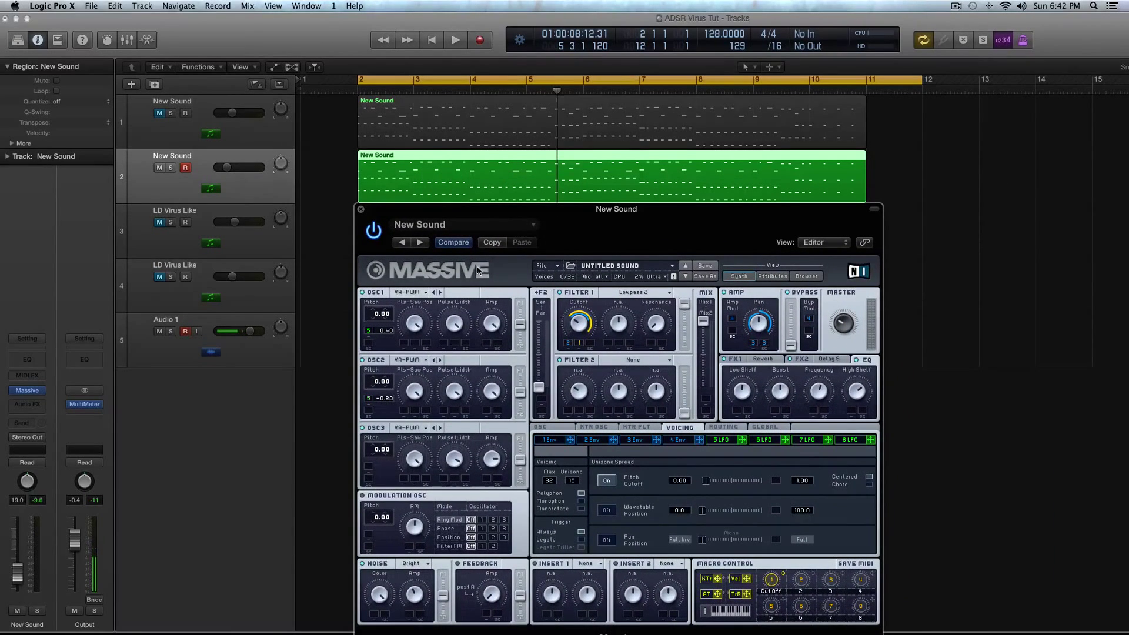
pyautogui.click(723, 440)
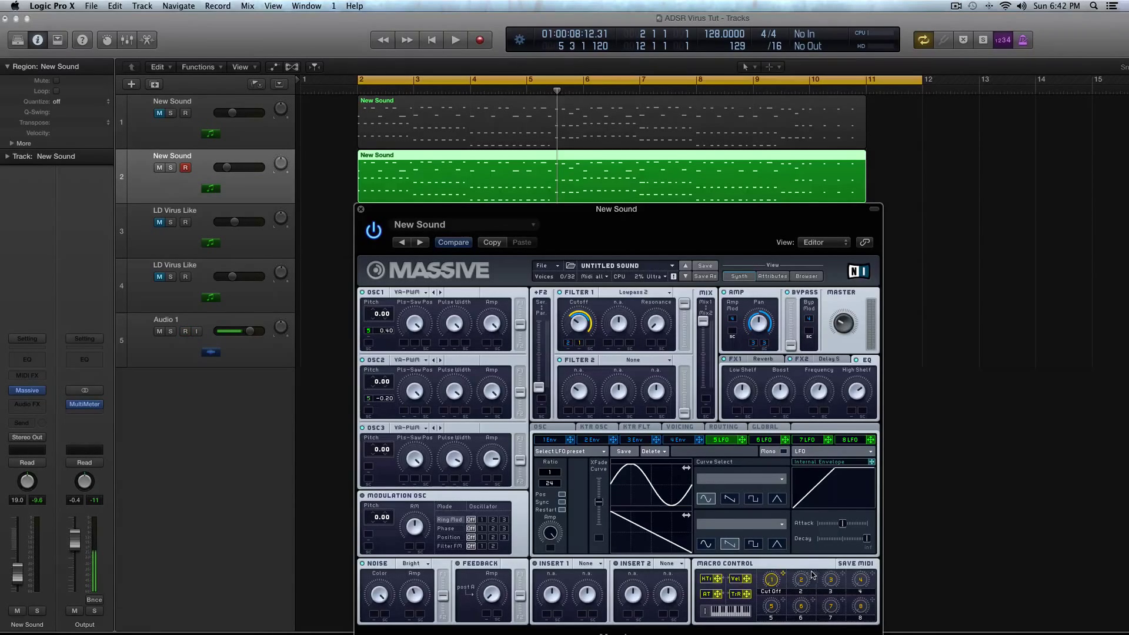
pyautogui.click(633, 440)
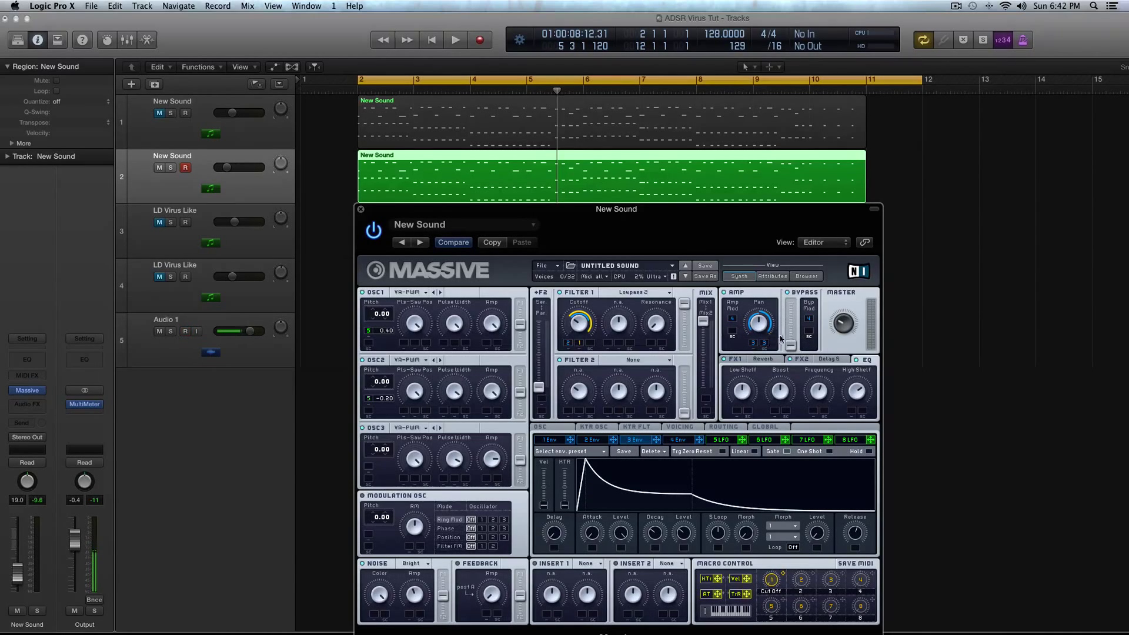
pyautogui.click(682, 427)
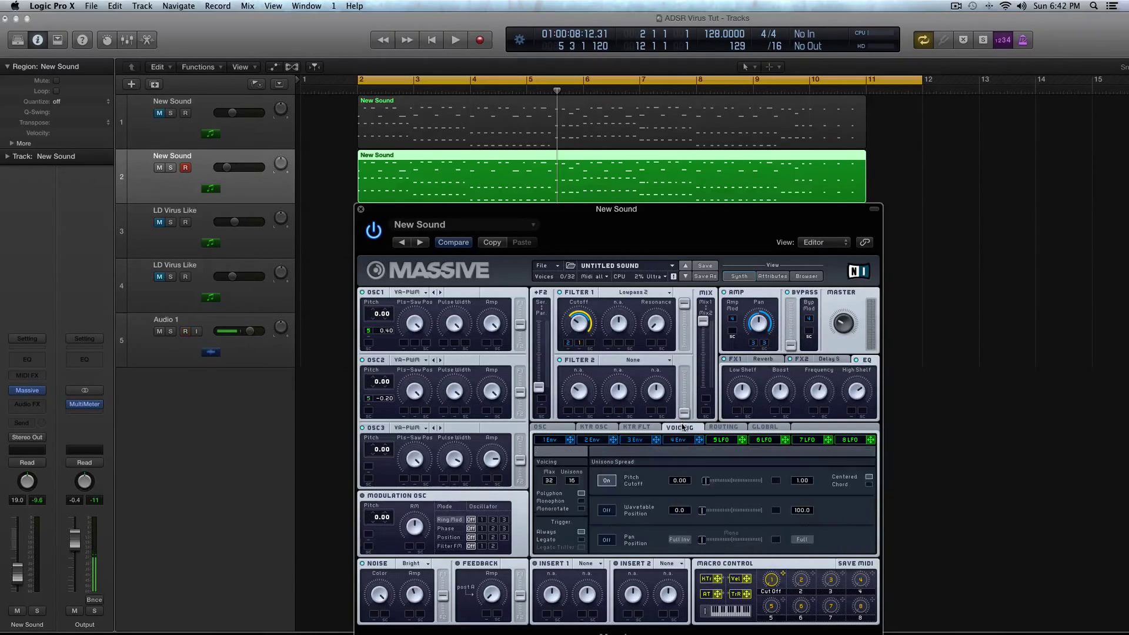
# Switch unison Pan Position on and widen its spread slider.
pyautogui.click(605, 539)
pyautogui.click(606, 540)
pyautogui.click(606, 540)
pyautogui.moveTo(725, 542); pyautogui.dragTo(739, 544)
# Compare pan spreading on and off during playback, leaving it on with a wider spread.
pyautogui.press('space')
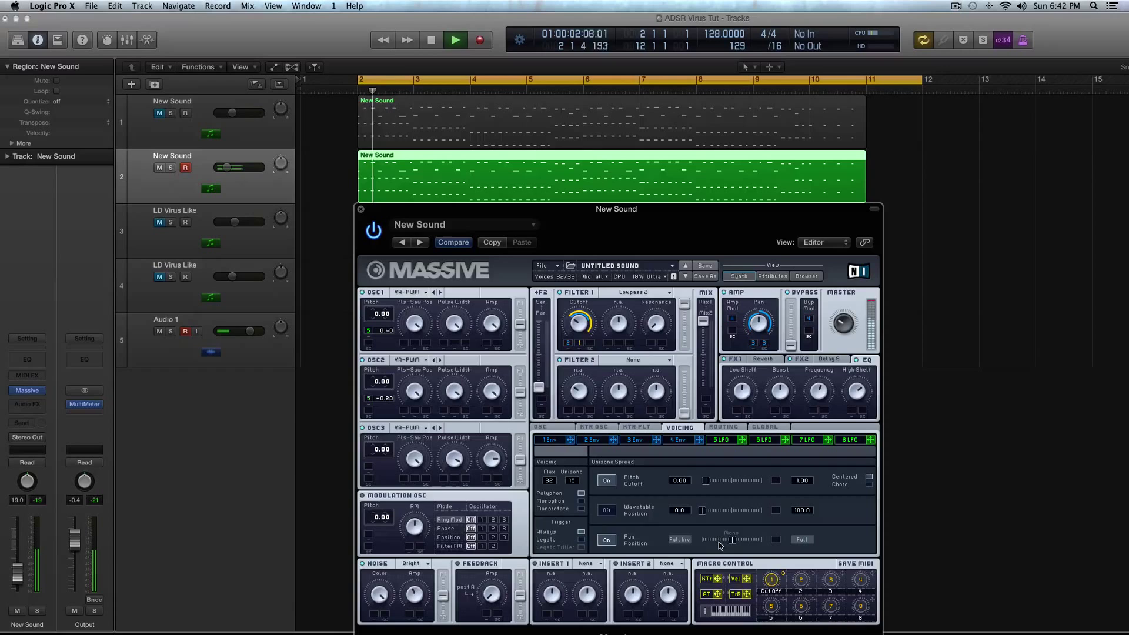
pyautogui.click(607, 540)
pyautogui.press('space')
pyautogui.press('space')
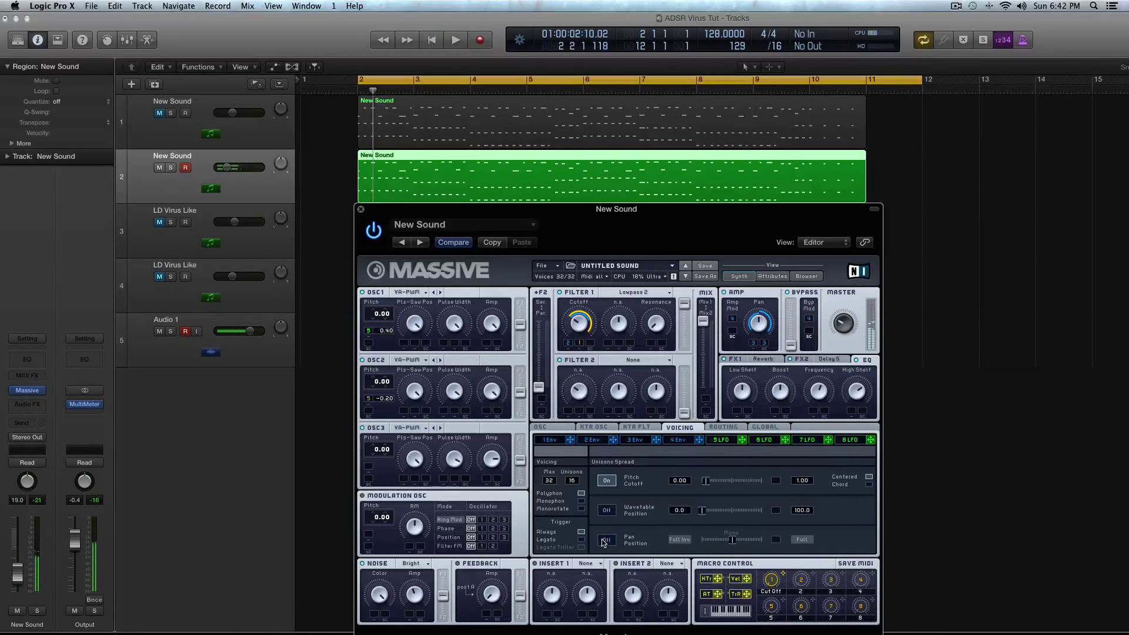
pyautogui.click(608, 541)
pyautogui.press('space')
pyautogui.press('space')
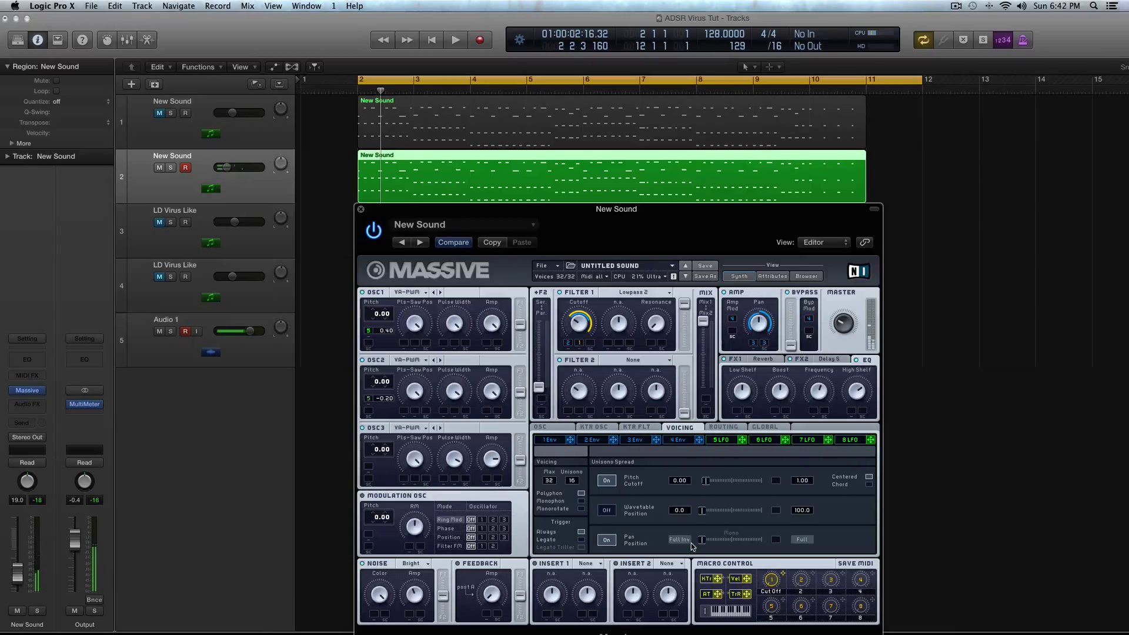
pyautogui.moveTo(704, 543); pyautogui.dragTo(727, 544)
pyautogui.press('space')
pyautogui.press('space')
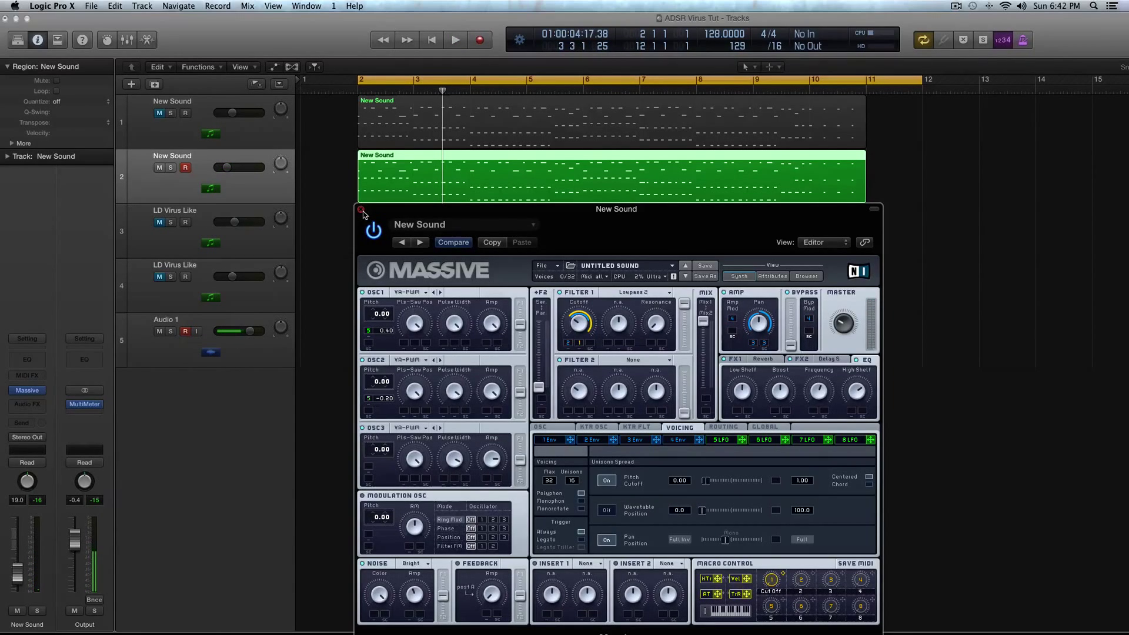
# Close the Massive window and unmute both LD Virus Like tracks 3 and 4.
pyautogui.click(361, 210)
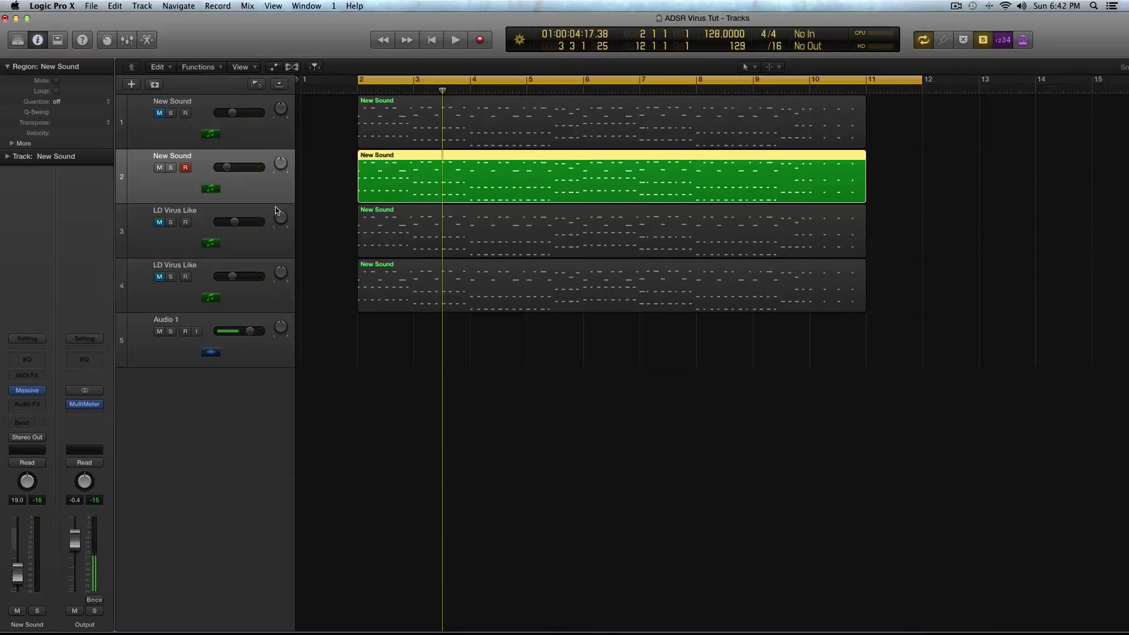
pyautogui.click(160, 222)
pyautogui.click(160, 276)
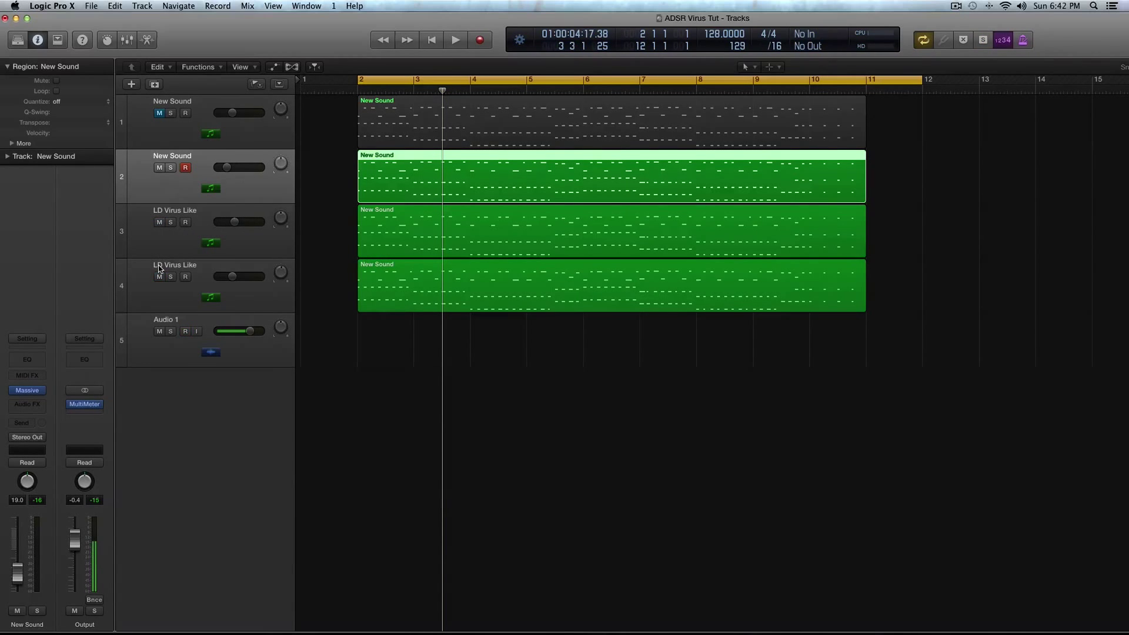
# Raise New Sound to -10.6 dB and lower the LD Virus Like tracks to about -15 dB, checking the balance.
pyautogui.press('space')
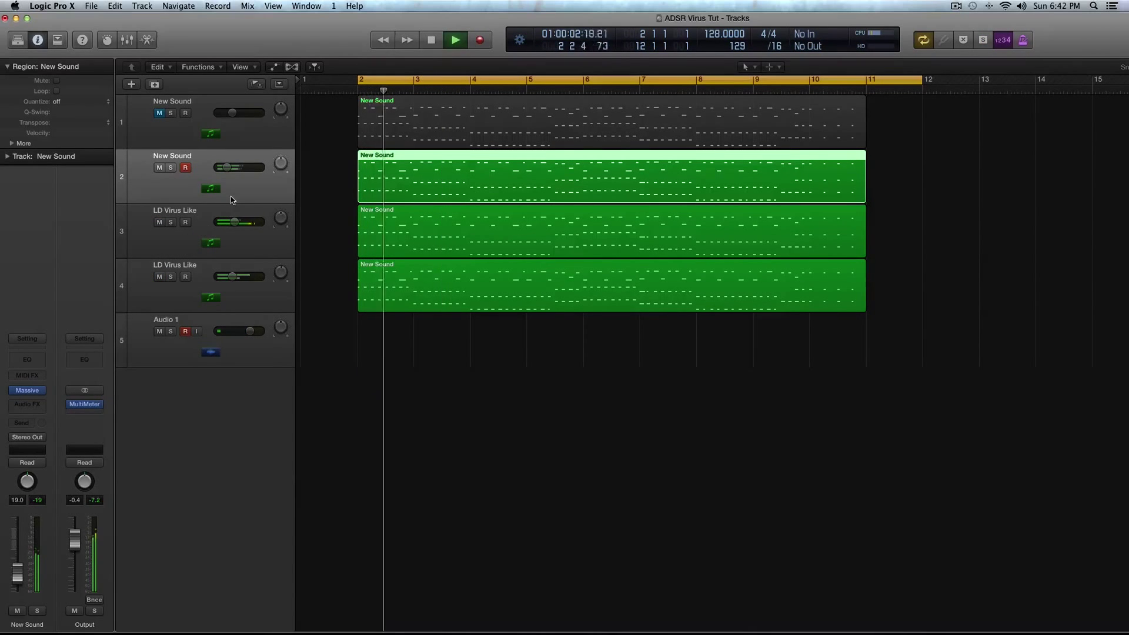
pyautogui.moveTo(227, 170); pyautogui.dragTo(234, 170)
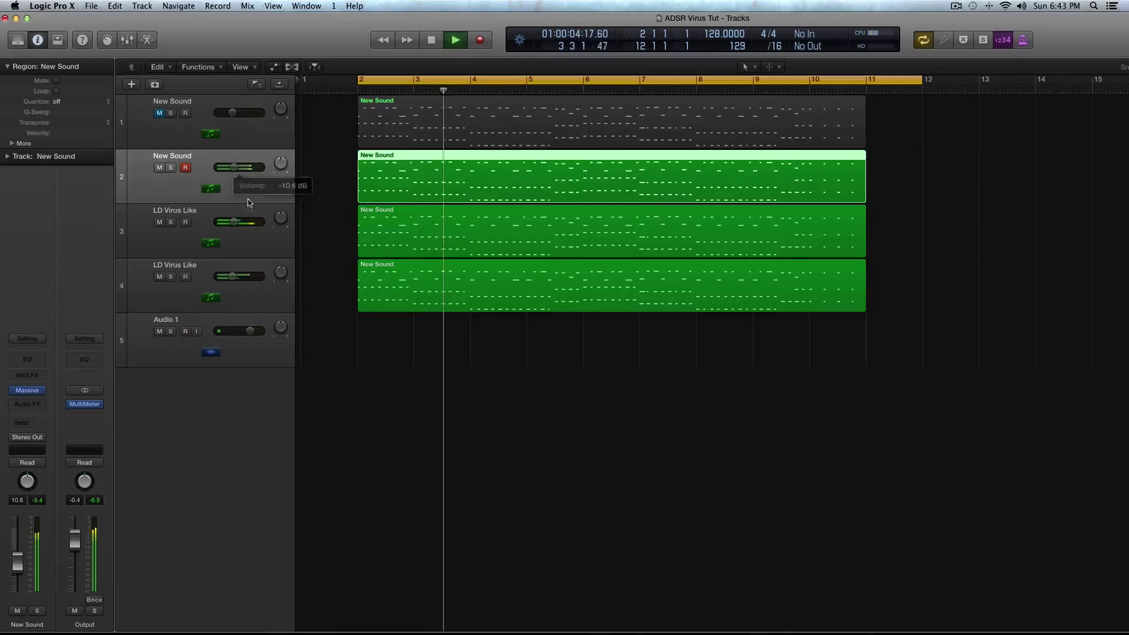
pyautogui.press('space')
pyautogui.moveTo(234, 222); pyautogui.dragTo(230, 223)
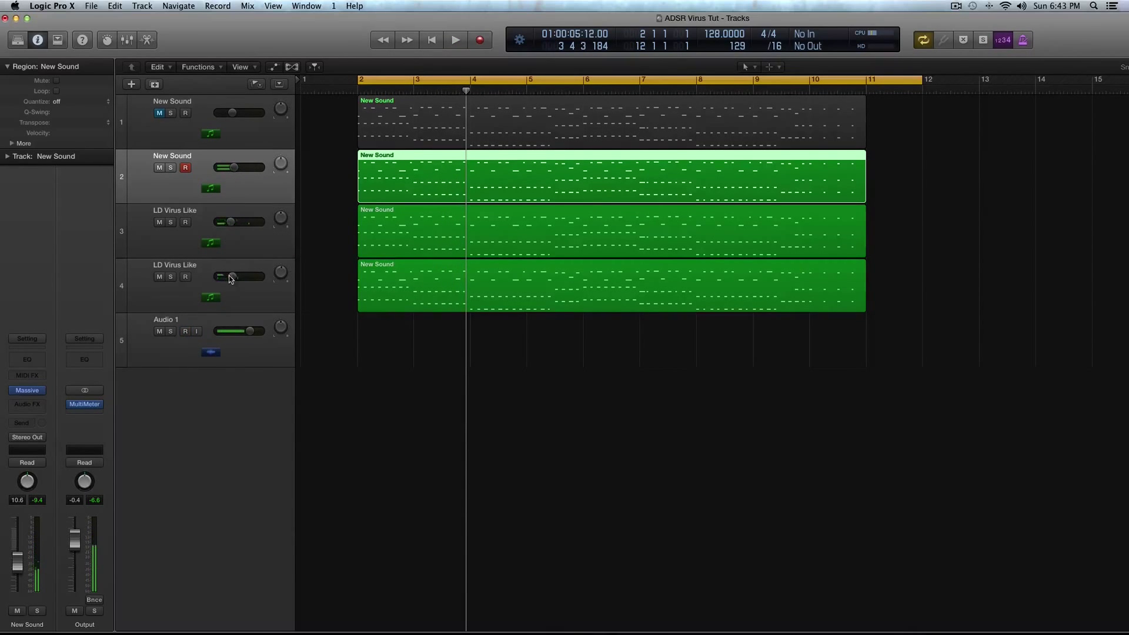
pyautogui.moveTo(232, 276); pyautogui.dragTo(230, 277)
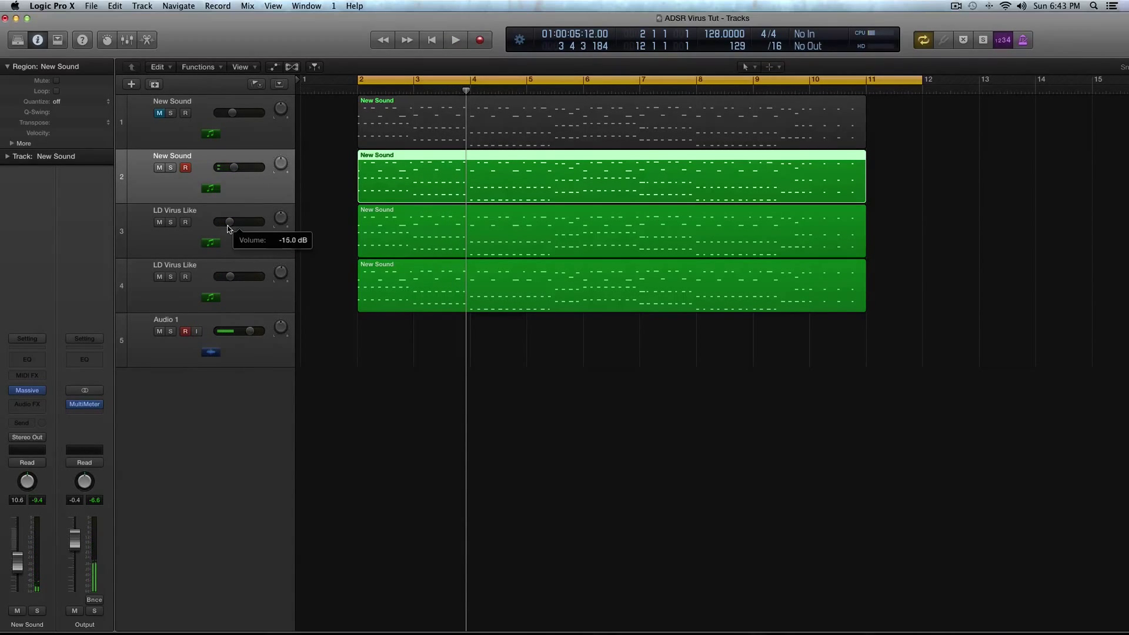
pyautogui.press('space')
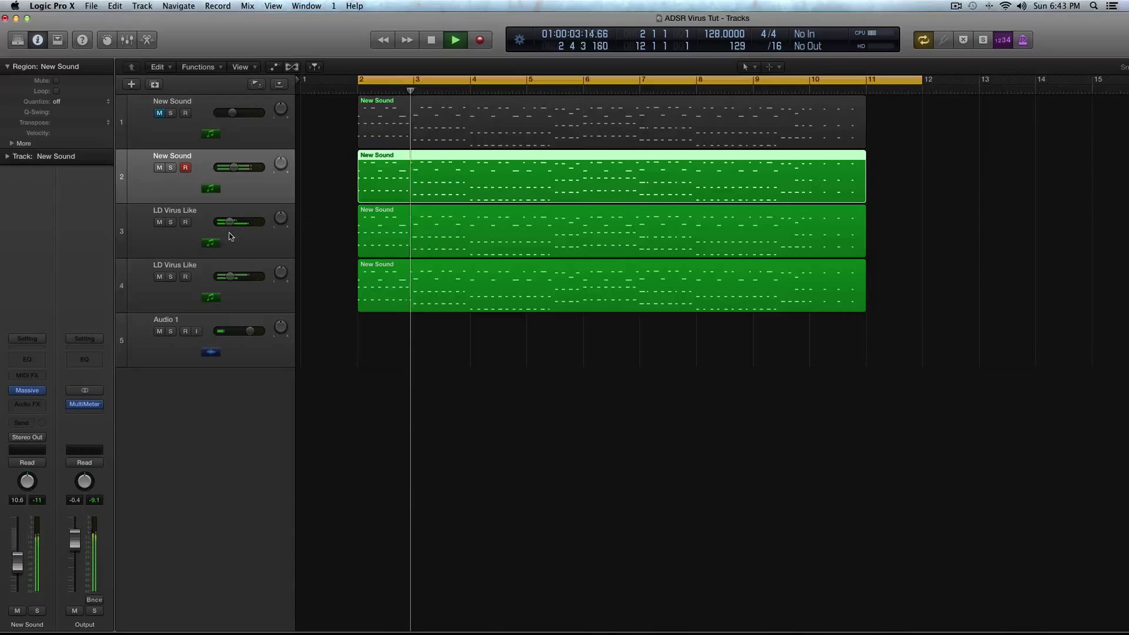
pyautogui.press('space')
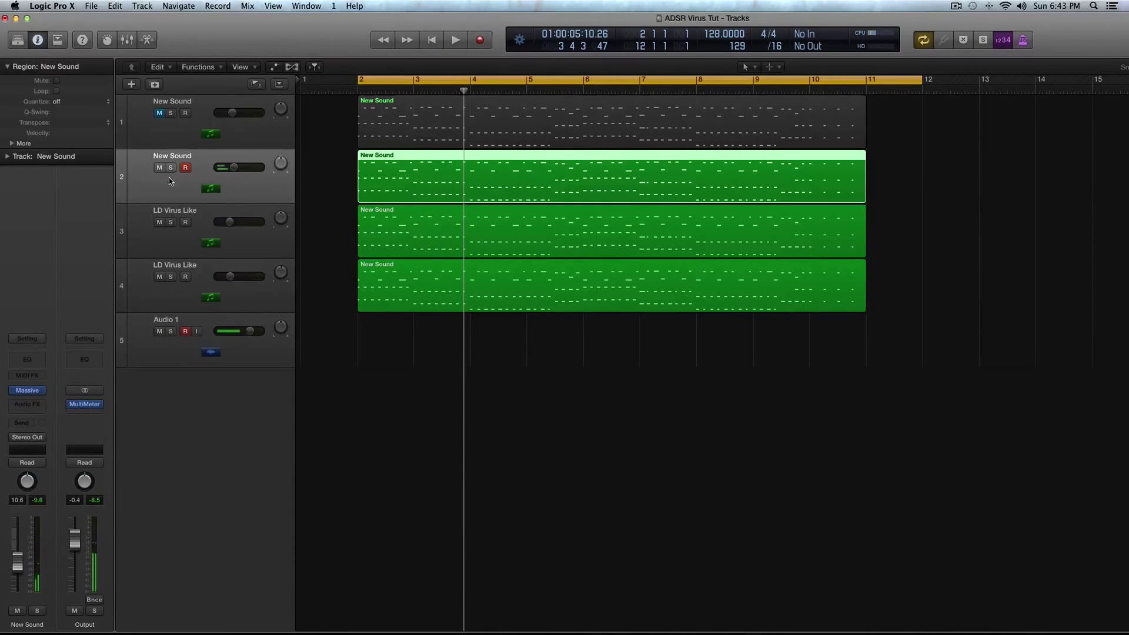
# Solo track 3, LD Virus Like, and open its Massive instrument.
pyautogui.click(262, 246)
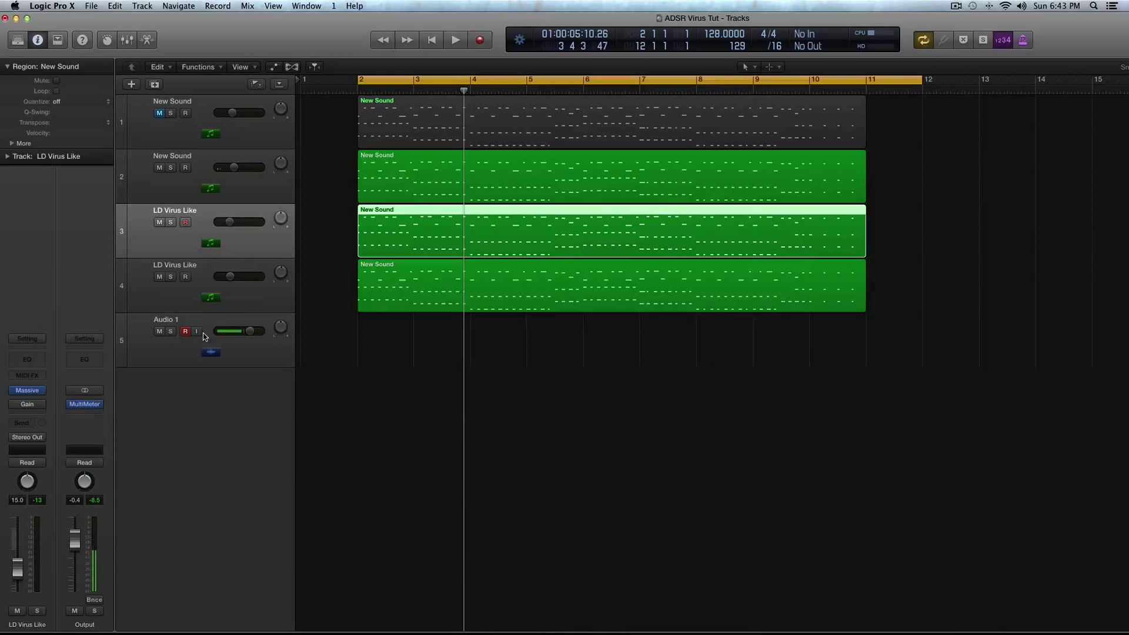
pyautogui.hotkey('ctrl', 's')
pyautogui.click(29, 390)
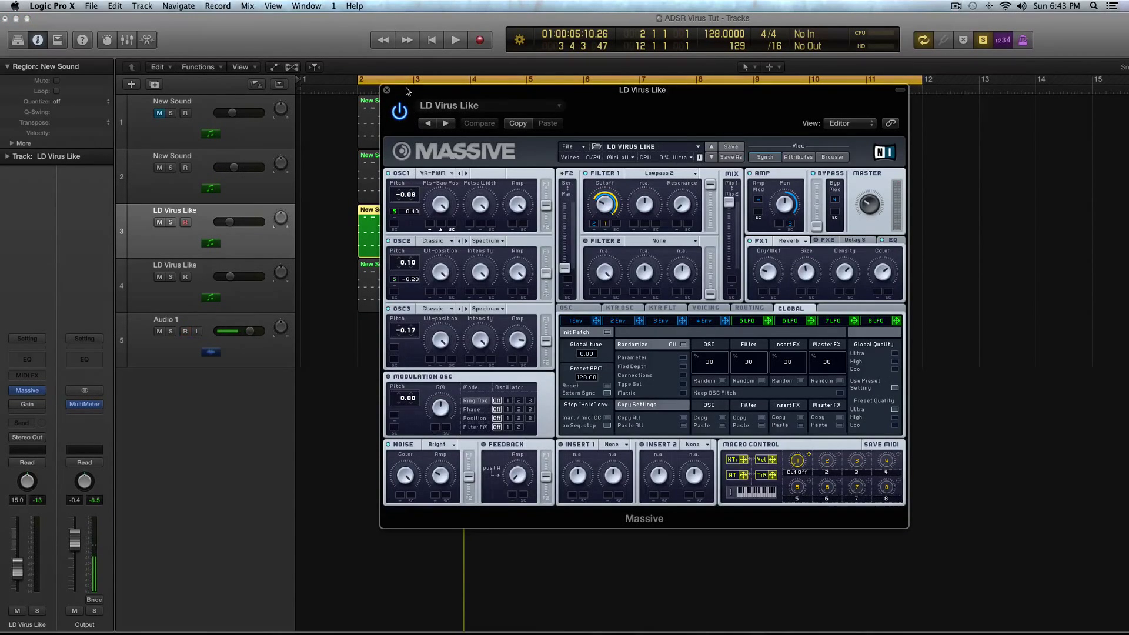
# Position the Massive window beside the tracks and show its Voicing settings.
pyautogui.moveTo(408, 91); pyautogui.dragTo(464, 112)
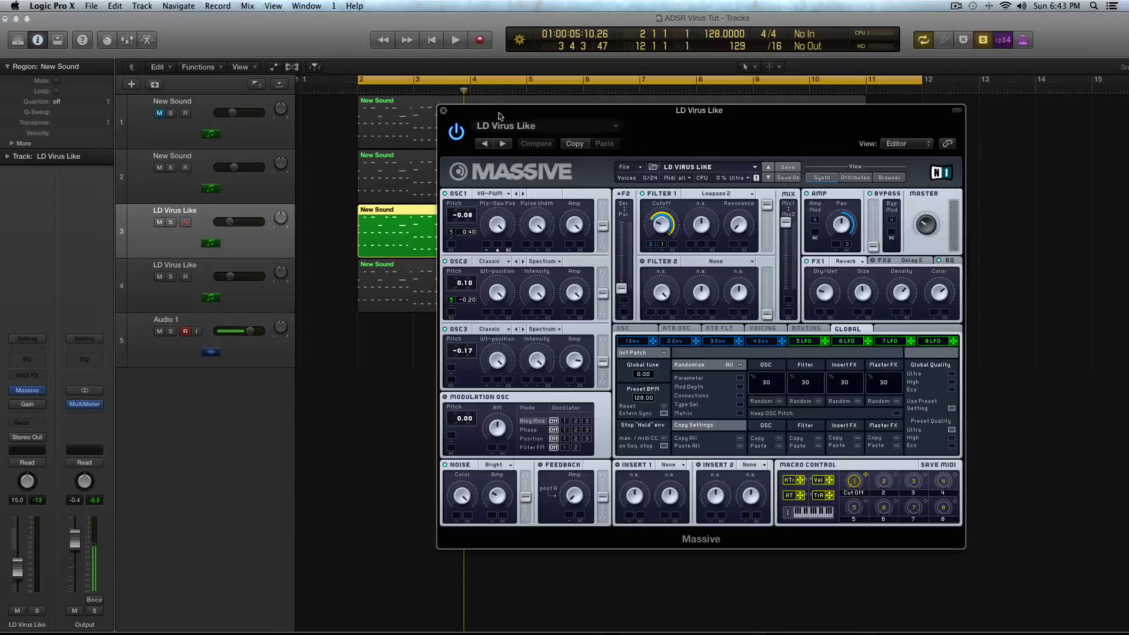
pyautogui.moveTo(498, 116); pyautogui.dragTo(425, 267)
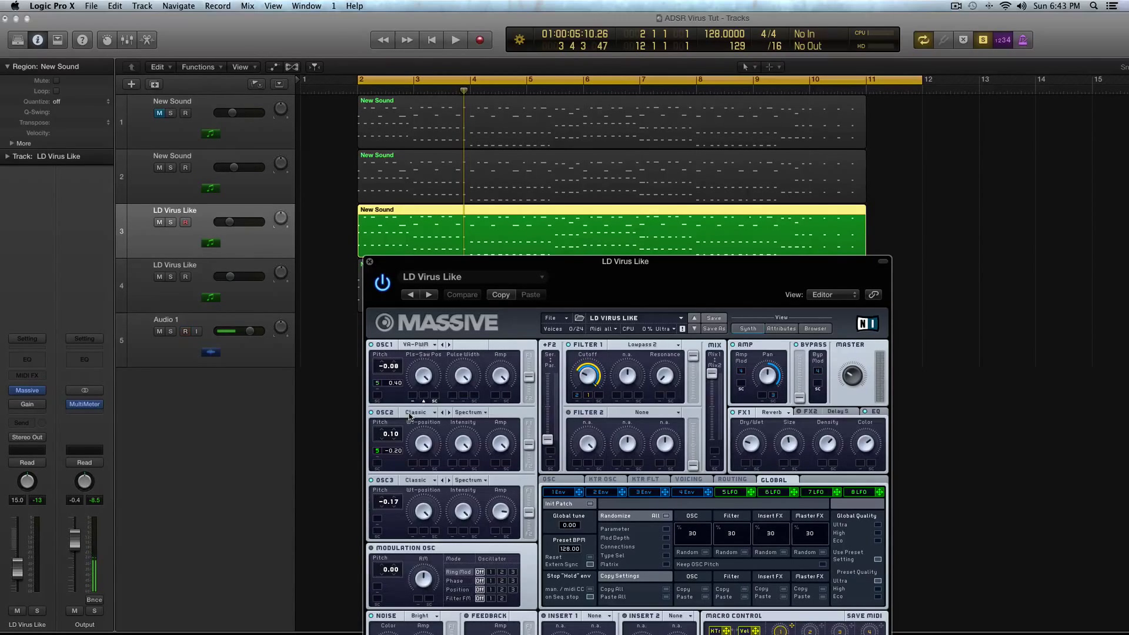
pyautogui.click(687, 480)
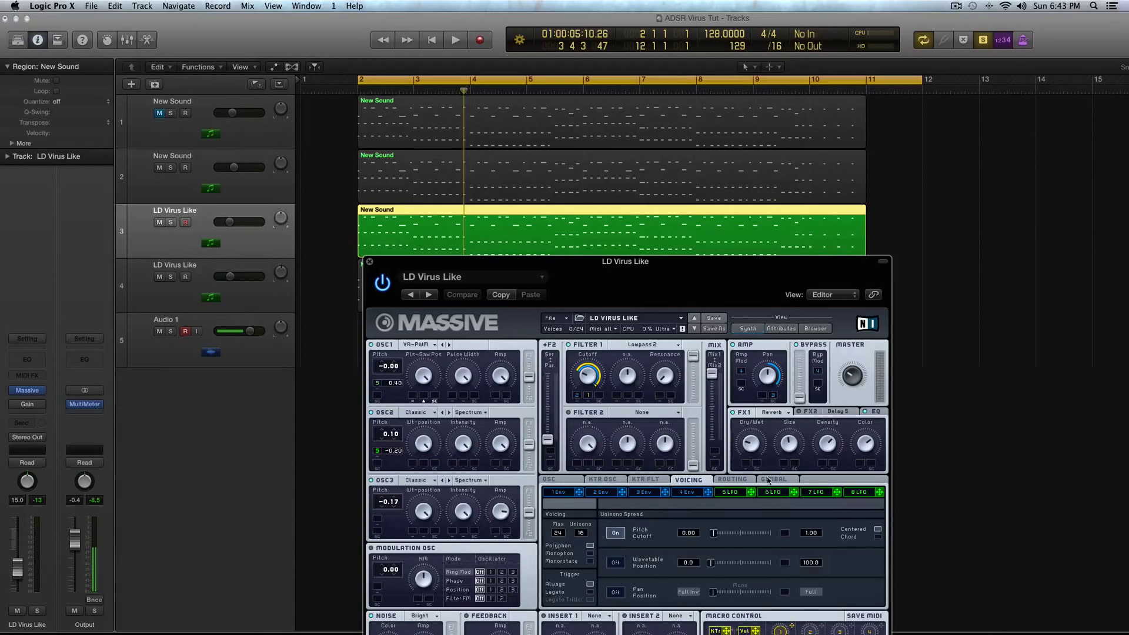
pyautogui.moveTo(518, 265); pyautogui.dragTo(613, 260)
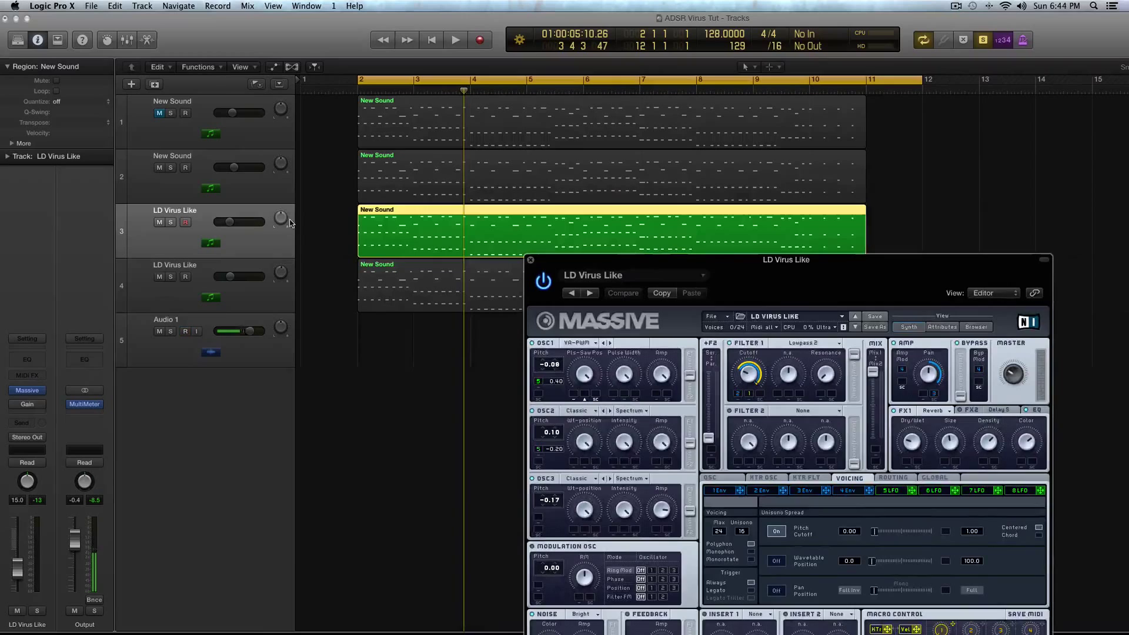
# Audition the soloed LD Virus Like layer against the original, then pull track 3's pan from +63 toward +23.
pyautogui.press('space')
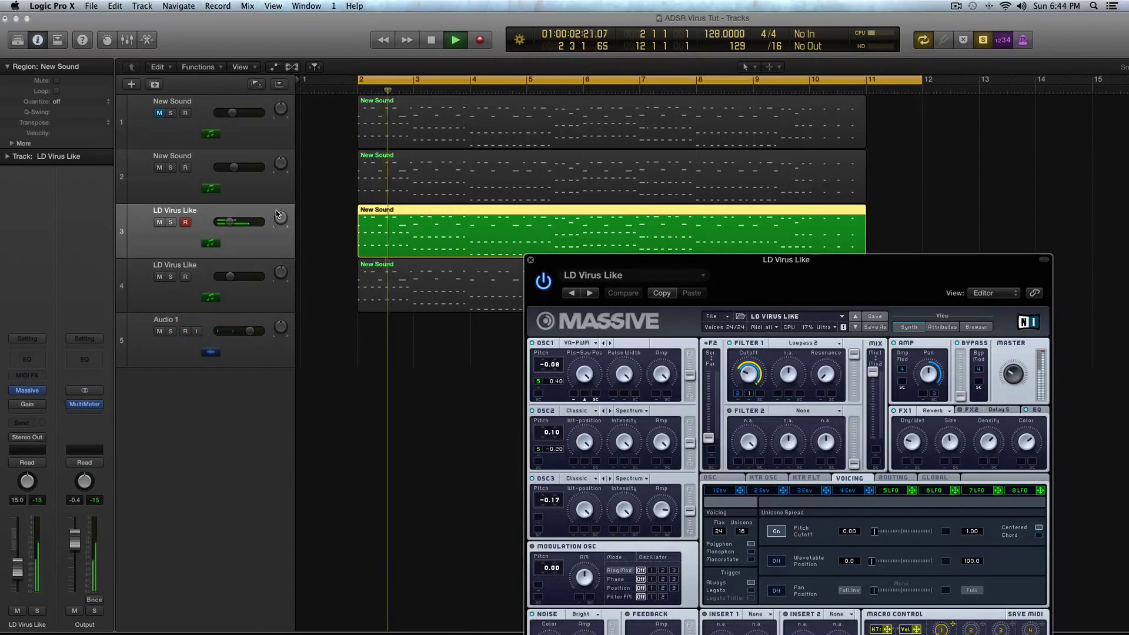
pyautogui.click(1022, 375)
pyautogui.press('space')
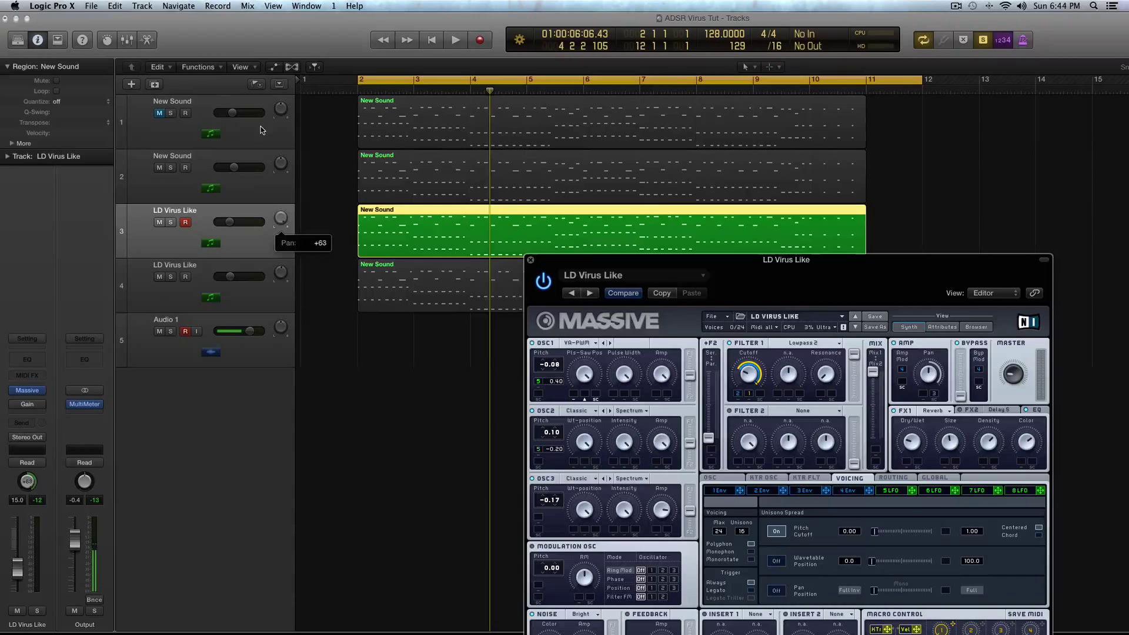
pyautogui.press('space')
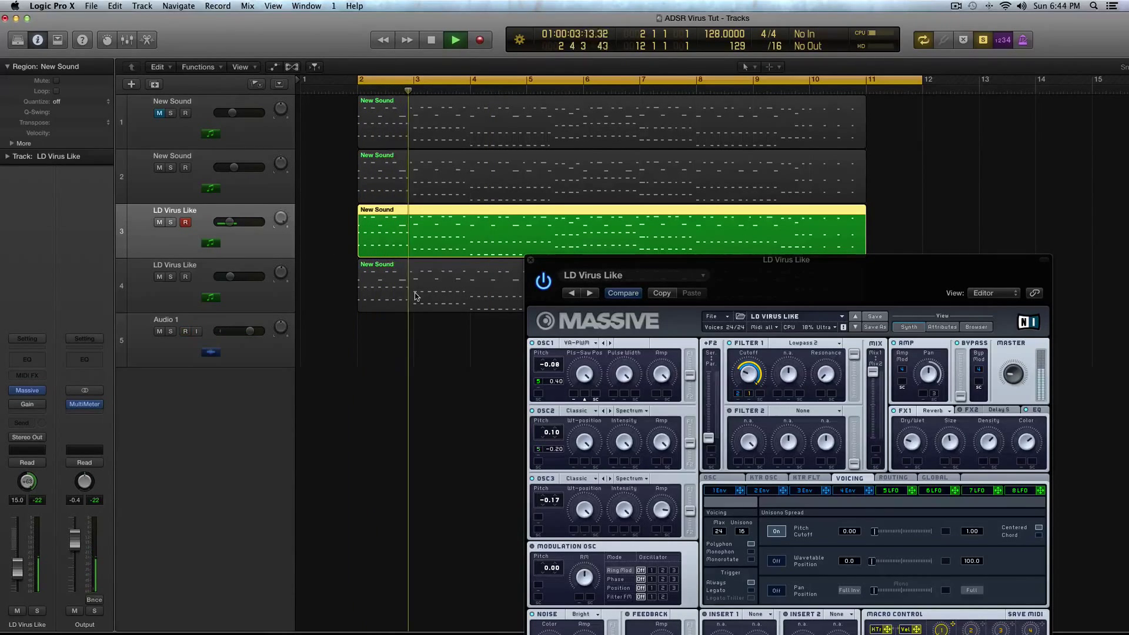
pyautogui.press('space')
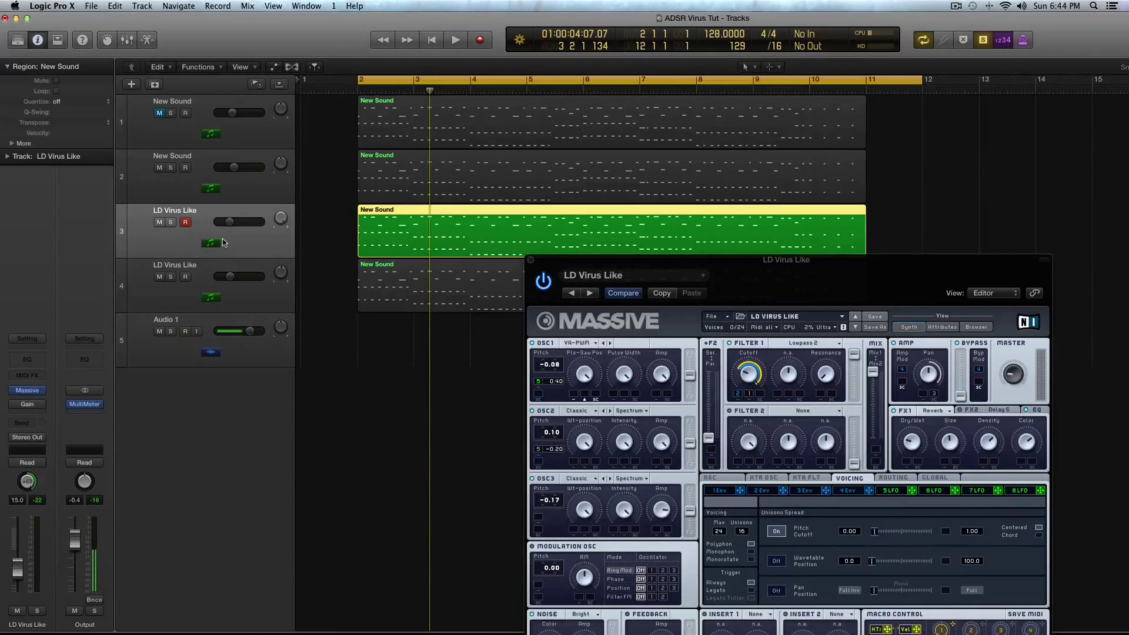
pyautogui.press('space')
pyautogui.press('space')
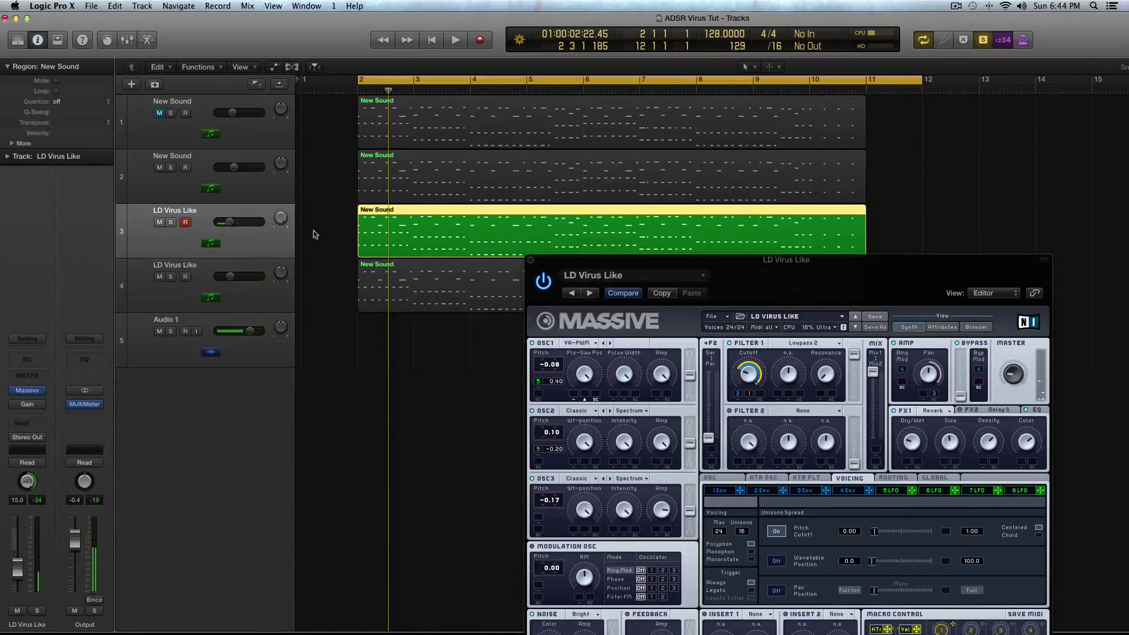
pyautogui.moveTo(281, 218); pyautogui.dragTo(281, 235)
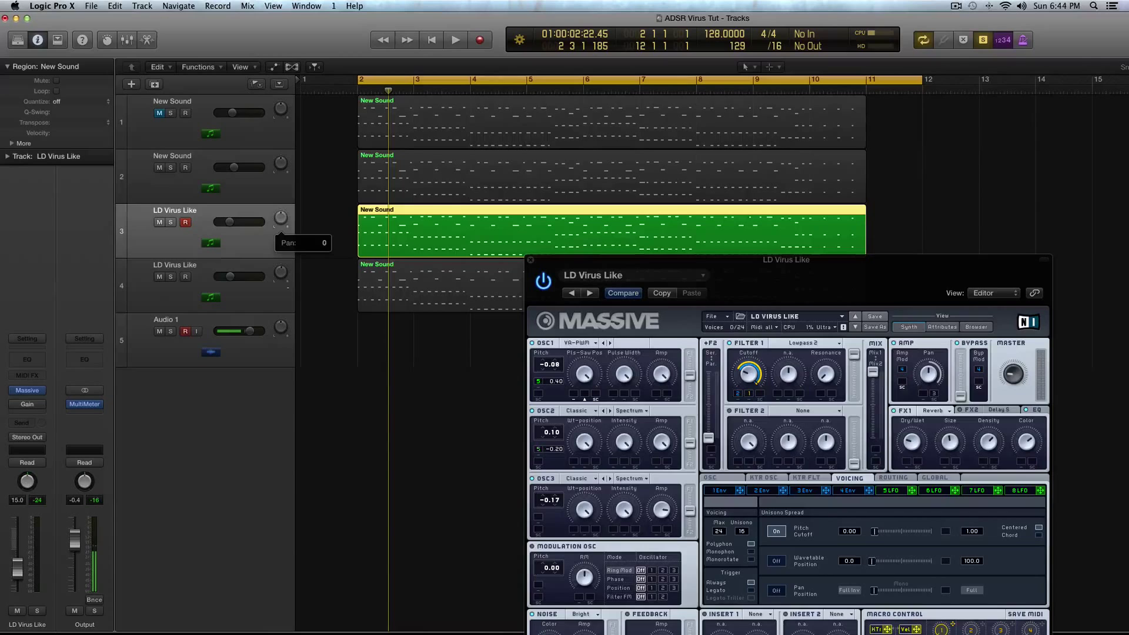
# Check track 2's New Sound Massive, then select track 3 and move its LD Virus Like window aside.
pyautogui.click(259, 196)
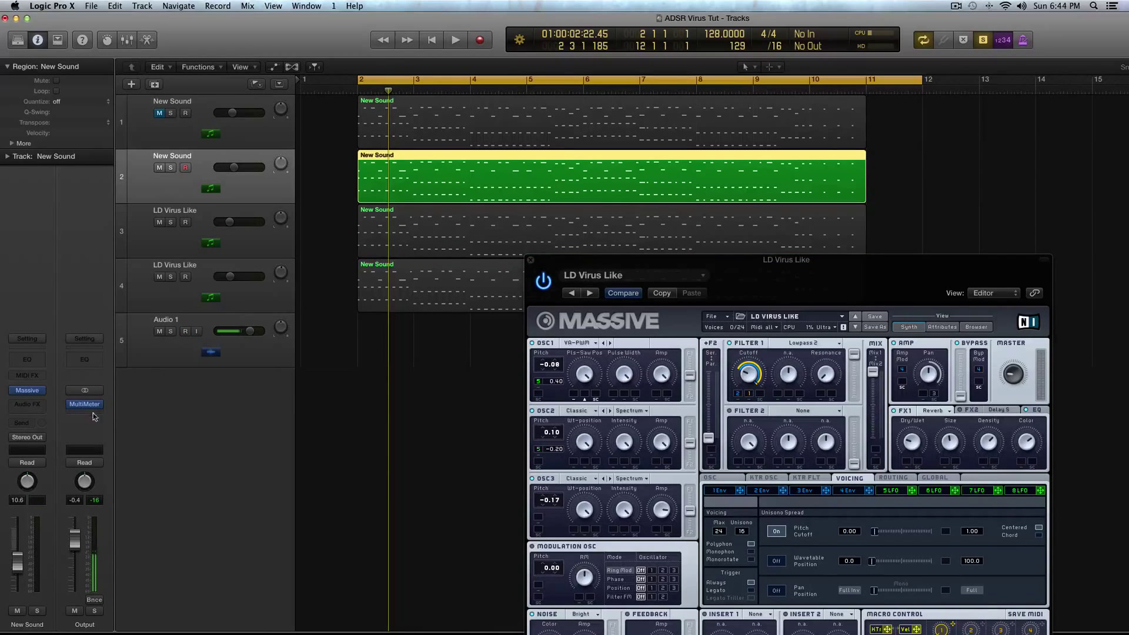
pyautogui.click(27, 389)
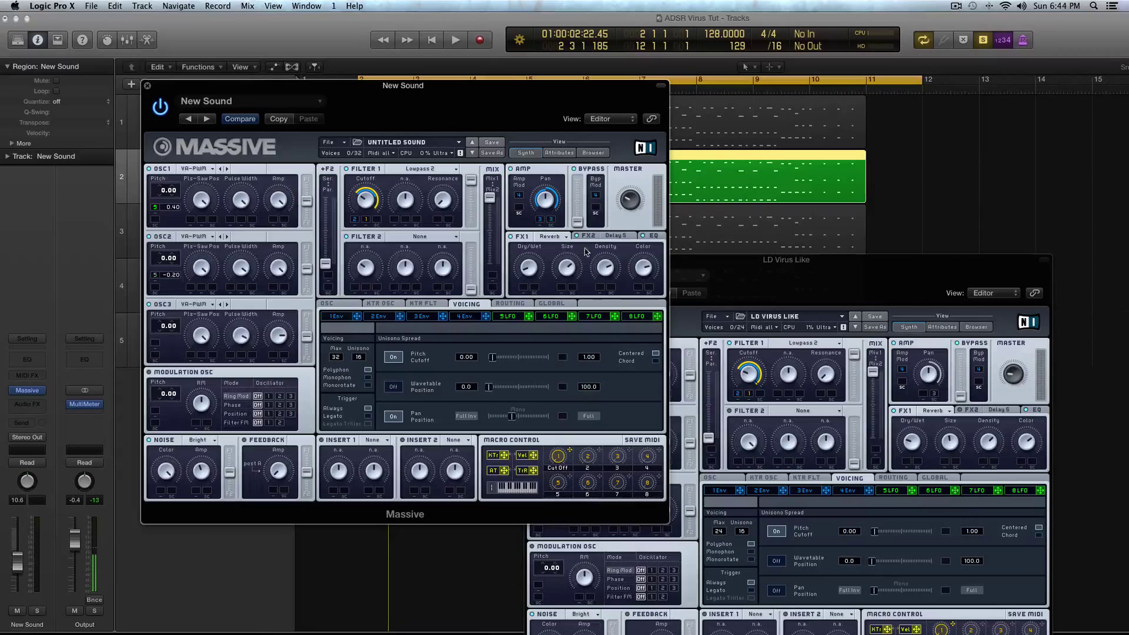
pyautogui.click(147, 85)
pyautogui.click(266, 246)
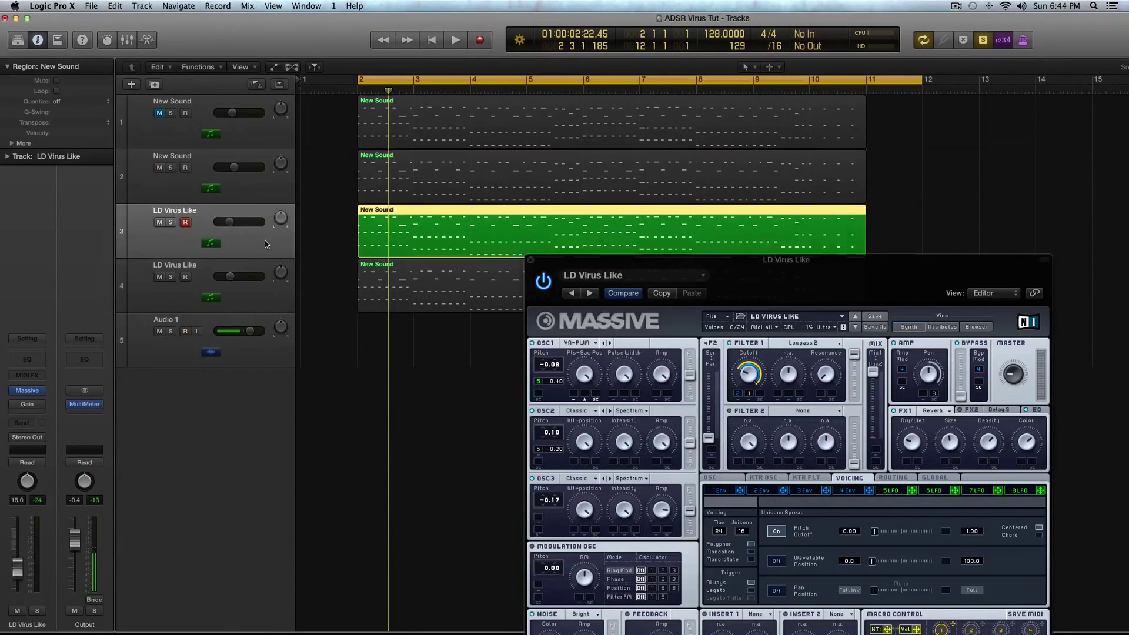
pyautogui.moveTo(546, 260); pyautogui.dragTo(365, 126)
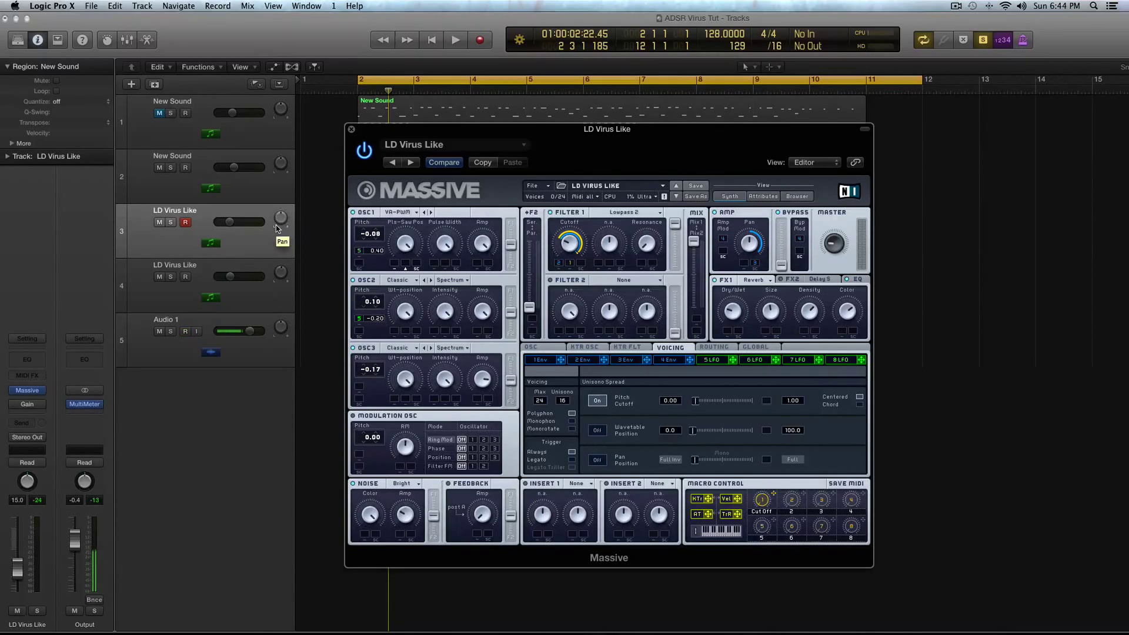
# Play the LD Virus Like layer twice from the start to audition it.
pyautogui.press('space')
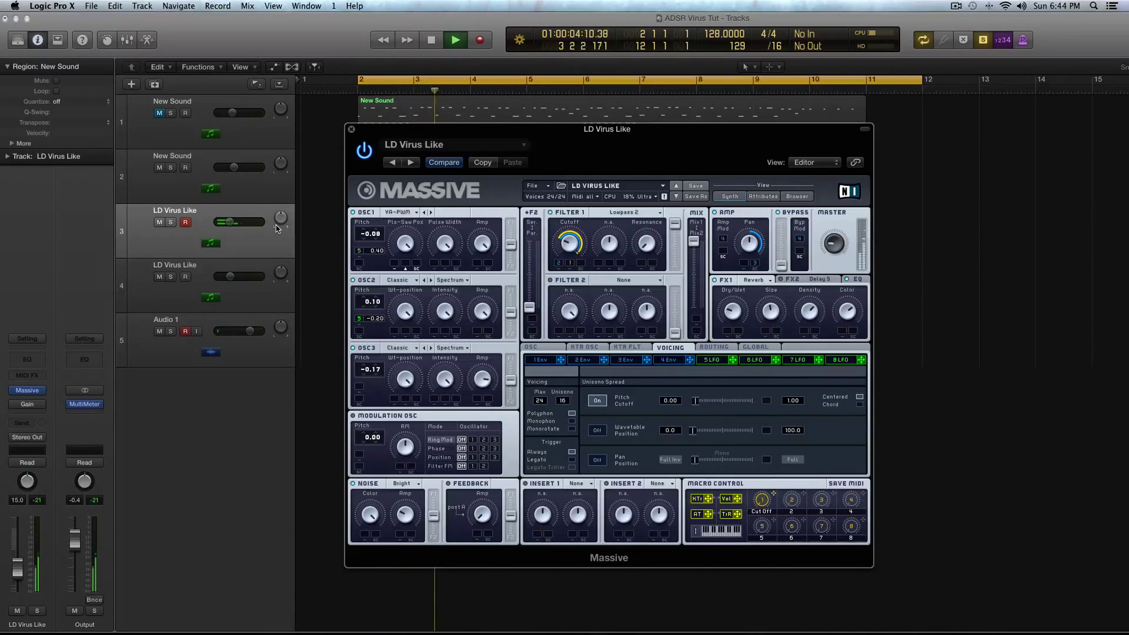
pyautogui.press('space')
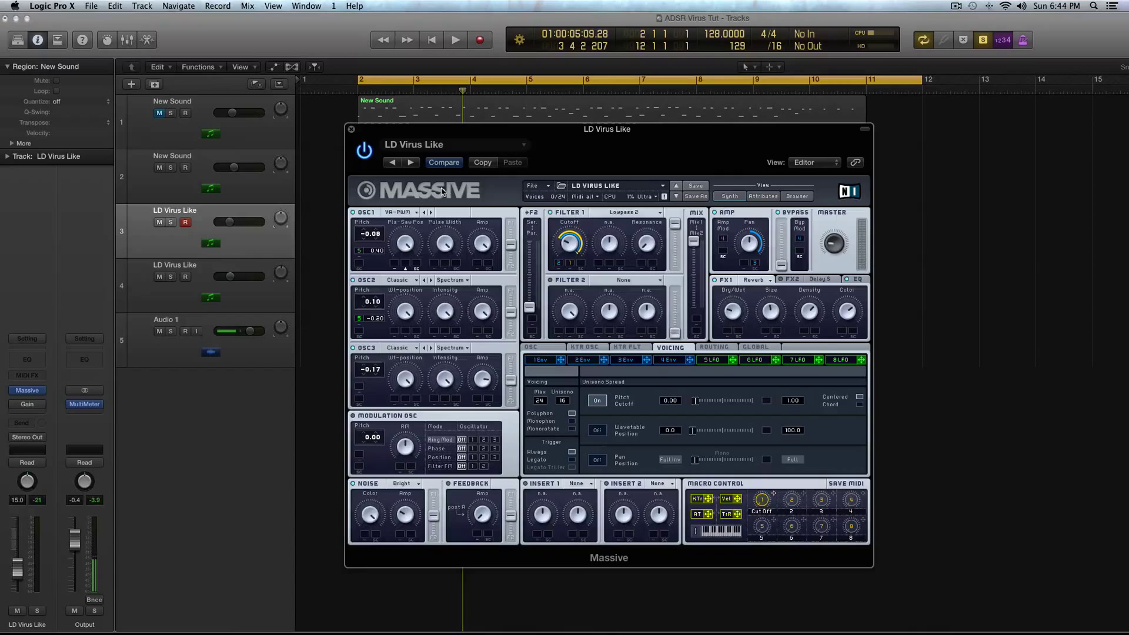
pyautogui.press('space')
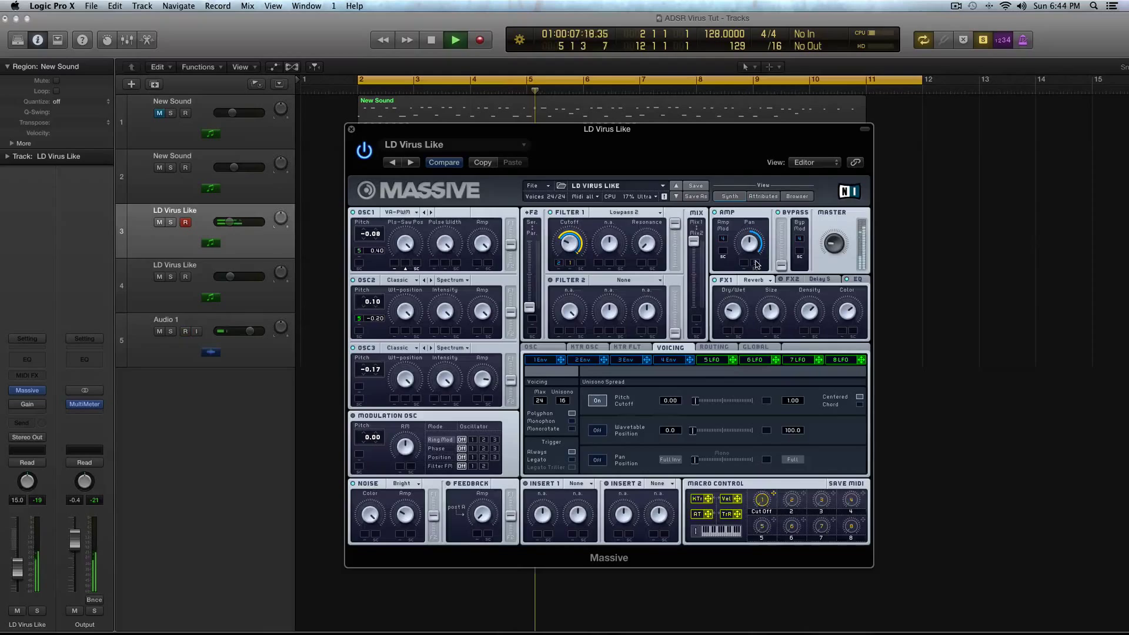
pyautogui.press('space')
# Unsolo, mute track 4, and during playback raise track 3's volume and lower track 2's to about -14 dB.
pyautogui.click(351, 128)
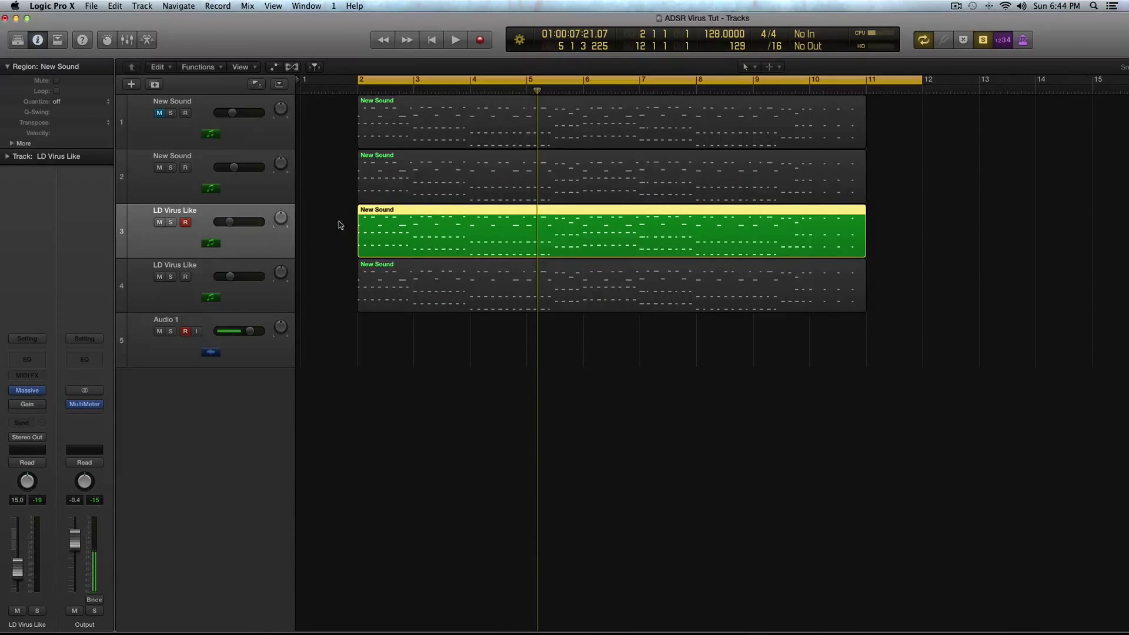
pyautogui.hotkey('ctrl', 's')
pyautogui.click(160, 277)
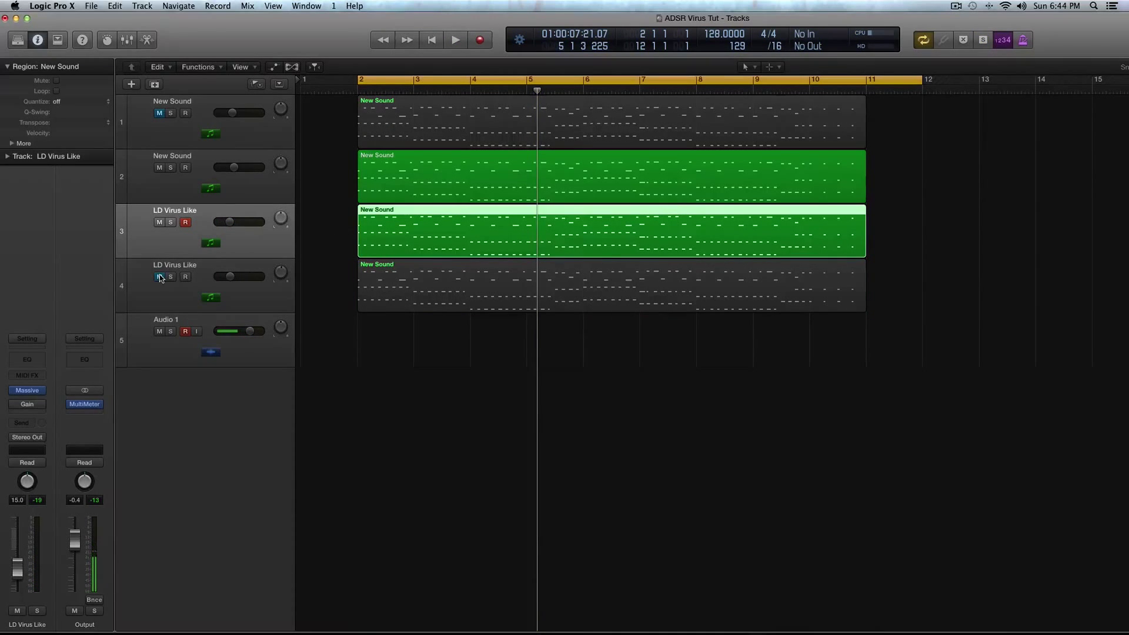
pyautogui.press('space')
pyautogui.moveTo(229, 222); pyautogui.dragTo(235, 222)
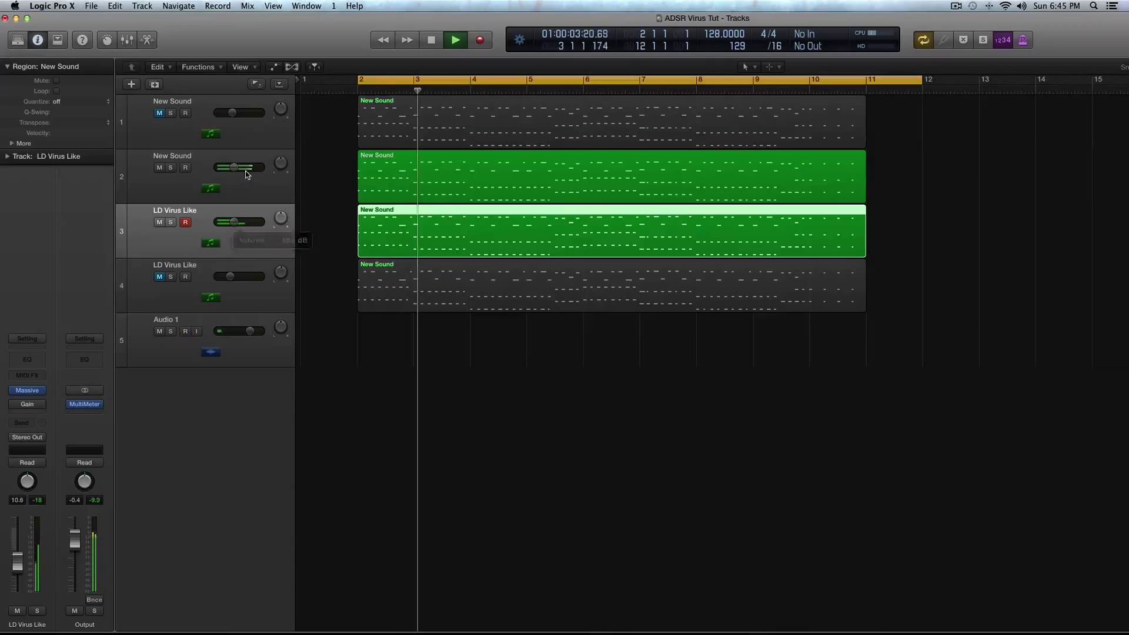
pyautogui.moveTo(247, 174); pyautogui.dragTo(244, 174)
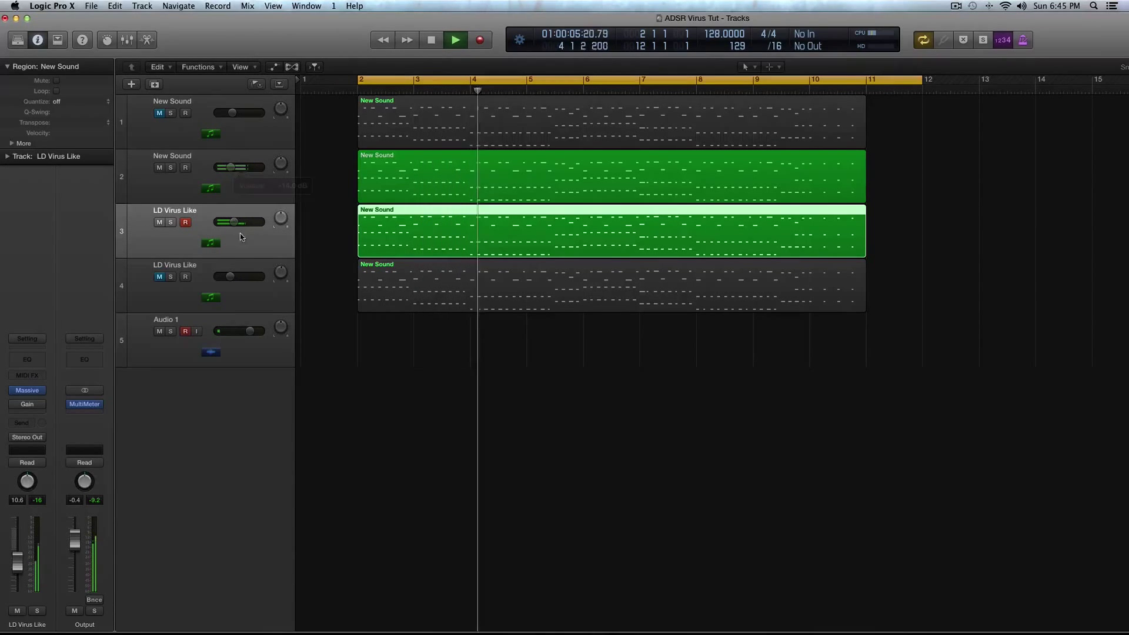
pyautogui.press('space')
# Re-solo track 3, then select track 4 and bring up its Massive instrument.
pyautogui.hotkey('ctrl', 's')
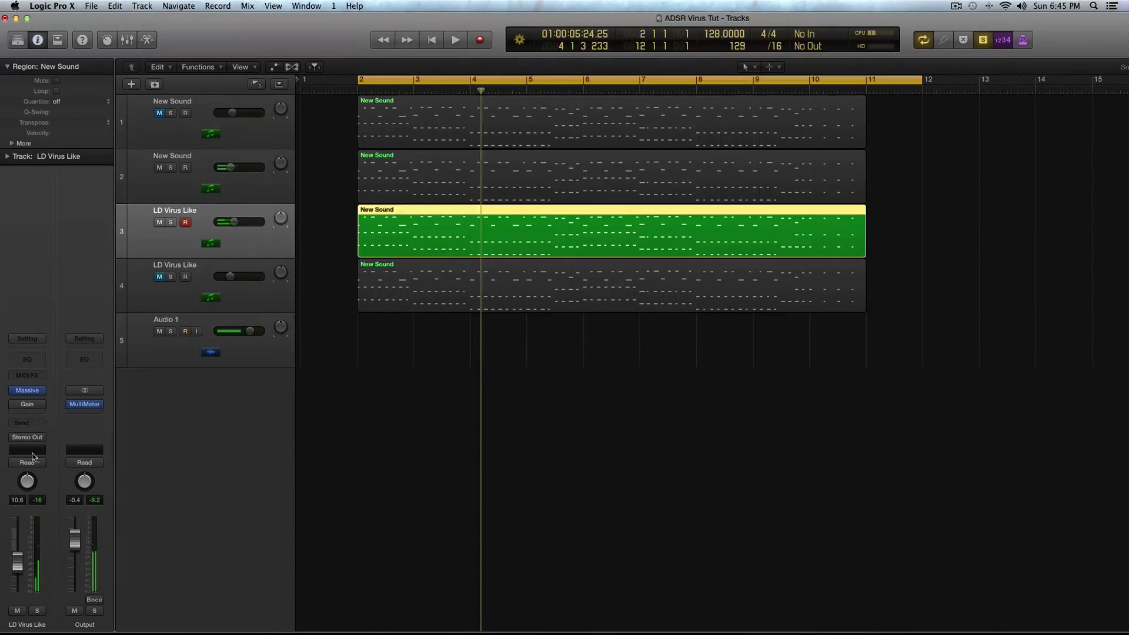
pyautogui.click(28, 390)
pyautogui.click(351, 129)
pyautogui.click(242, 295)
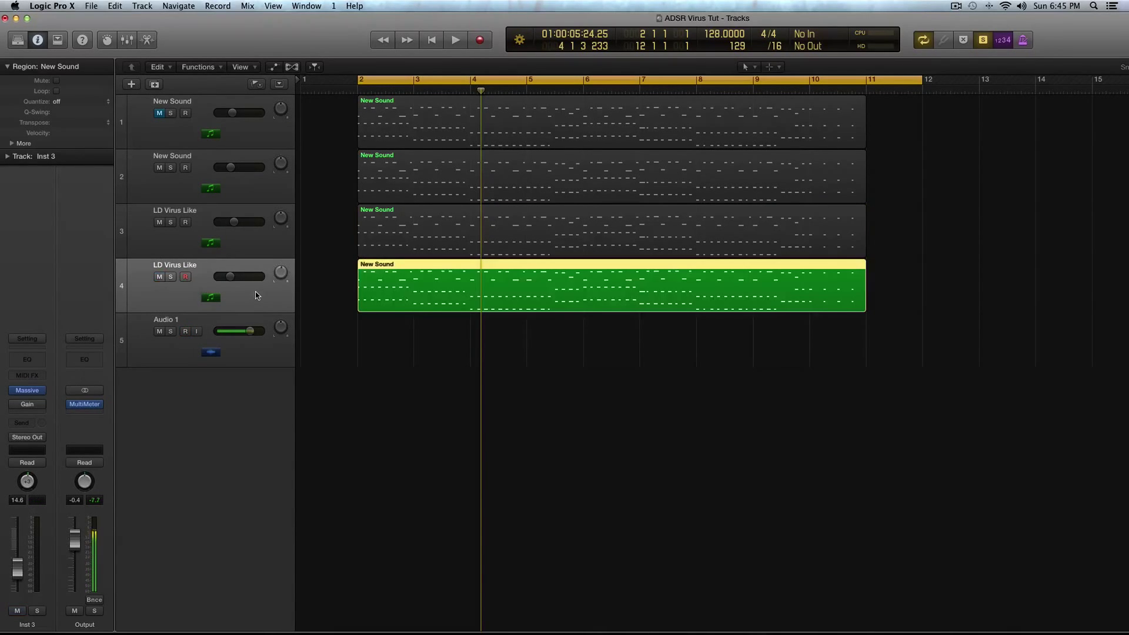
pyautogui.press('Up')
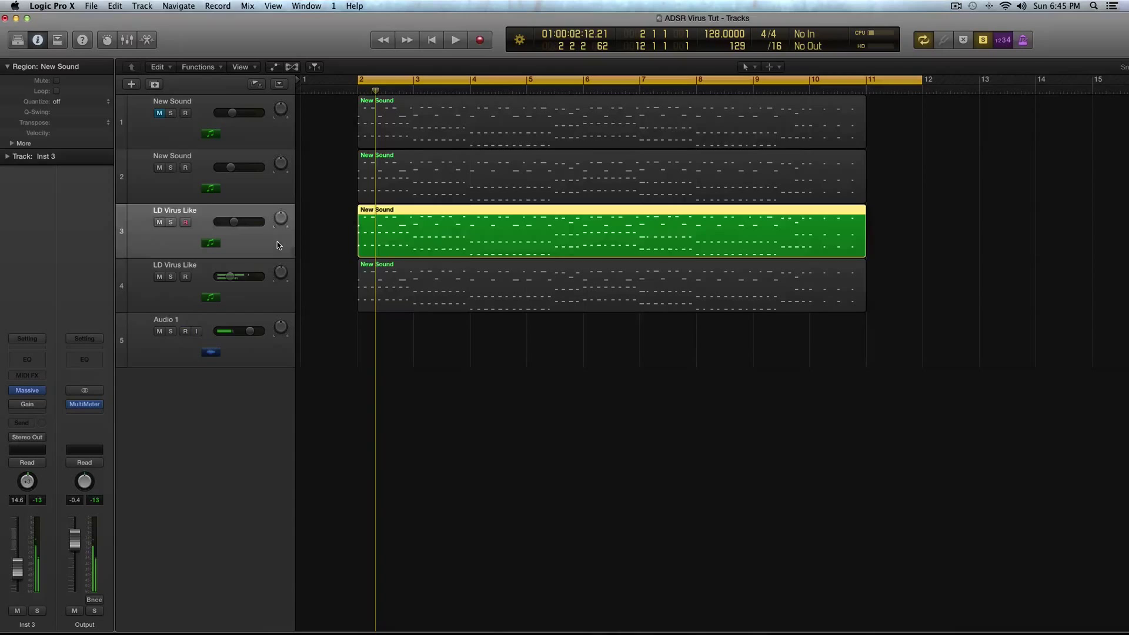
pyautogui.click(282, 300)
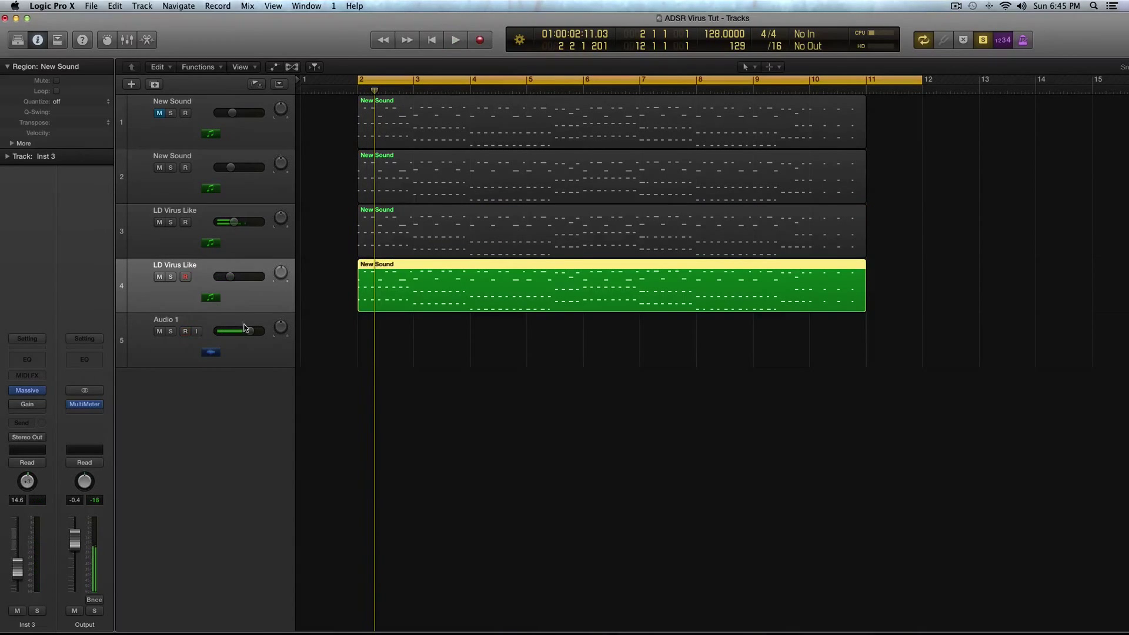
pyautogui.click(33, 392)
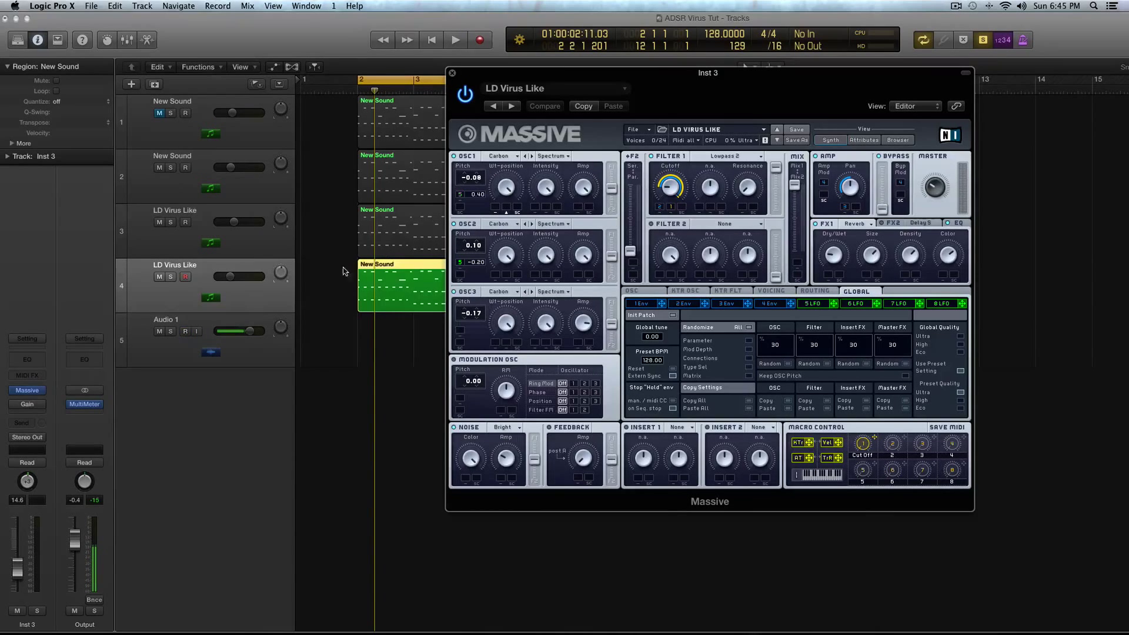
# Open track 3's LD Virus Like Massive and arrange it beside the Inst 3 window.
pyautogui.click(259, 247)
pyautogui.click(24, 388)
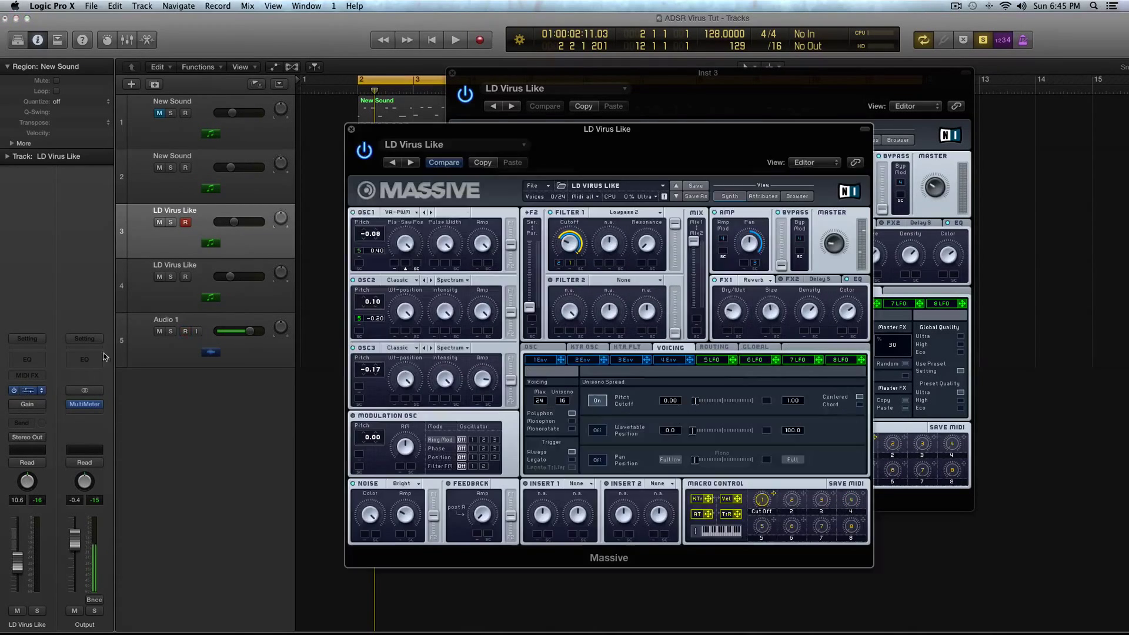
pyautogui.moveTo(512, 126); pyautogui.dragTo(314, 104)
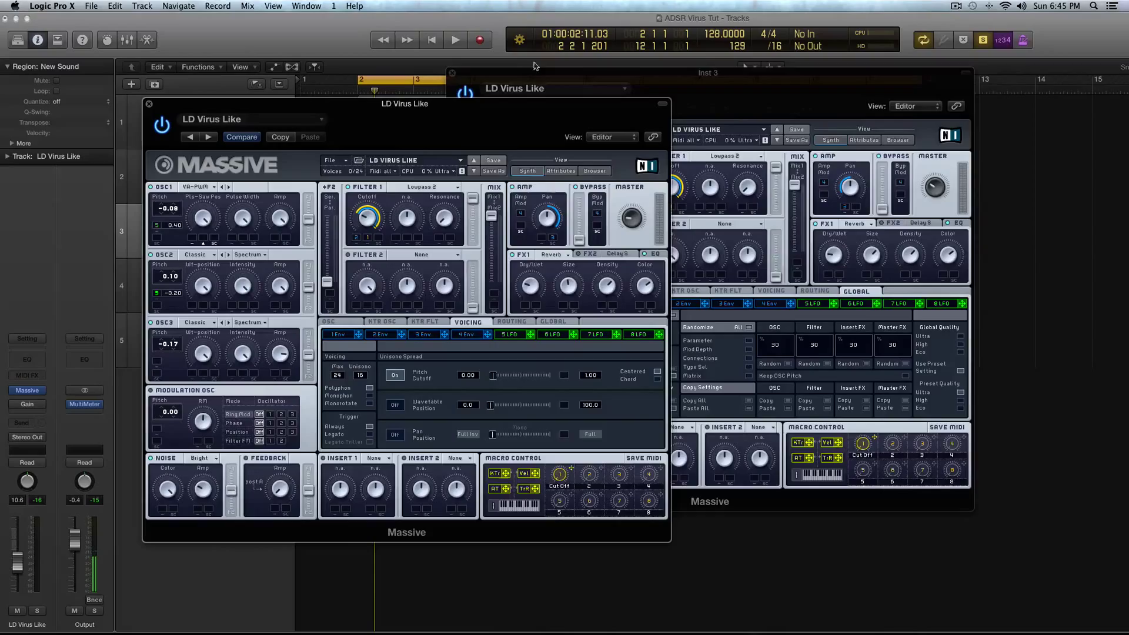
pyautogui.moveTo(517, 76); pyautogui.dragTo(748, 70)
pyautogui.moveTo(517, 107); pyautogui.dragTo(457, 36)
pyautogui.moveTo(735, 69); pyautogui.dragTo(672, 42)
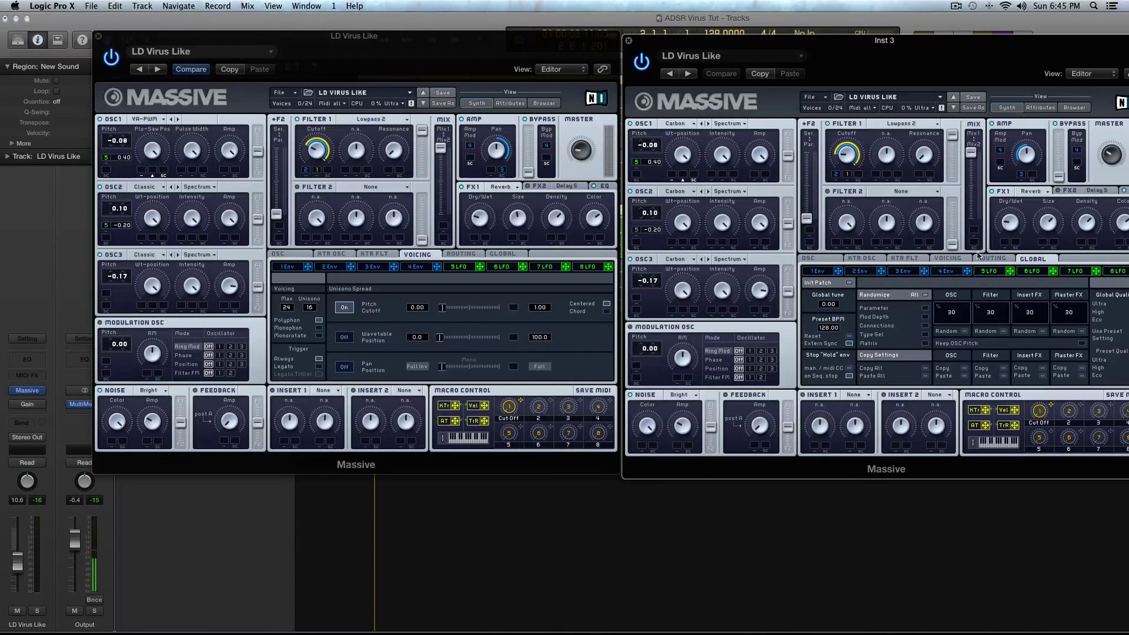
# Review Inst 3's voicing and delay settings, close both synth windows, and select the track 3–4 regions.
pyautogui.click(948, 259)
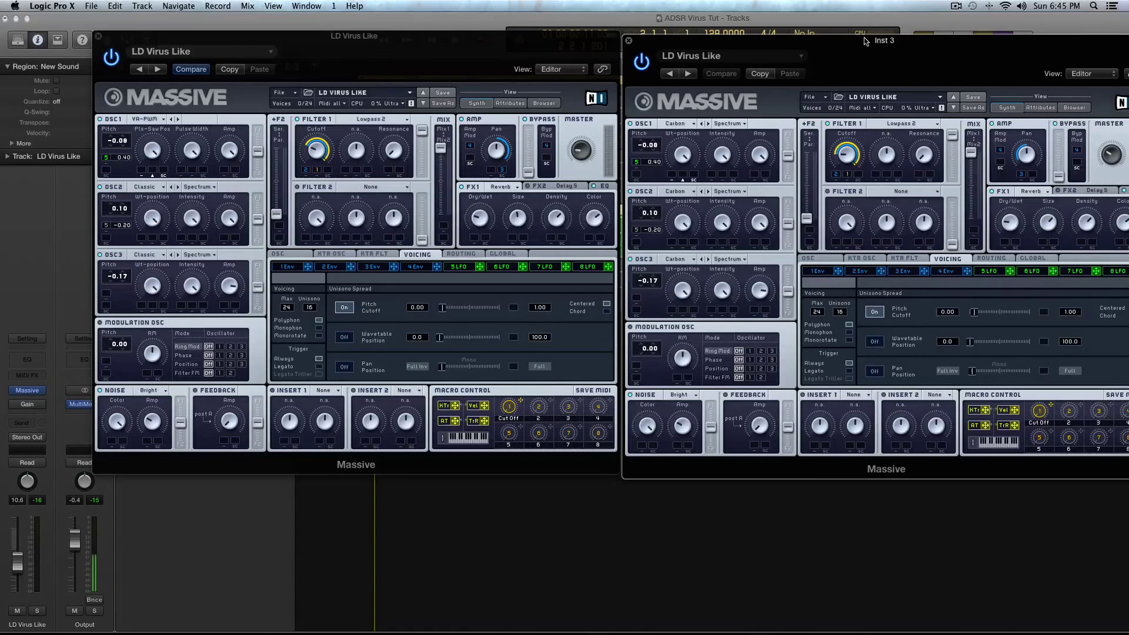
pyautogui.moveTo(868, 41); pyautogui.dragTo(661, 41)
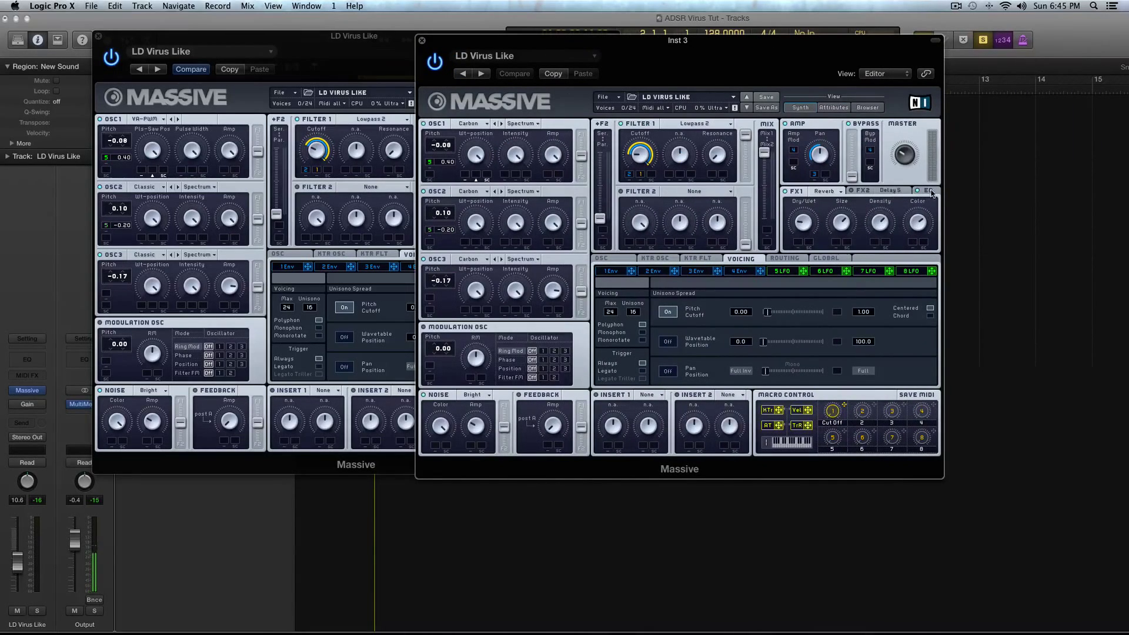
pyautogui.click(860, 193)
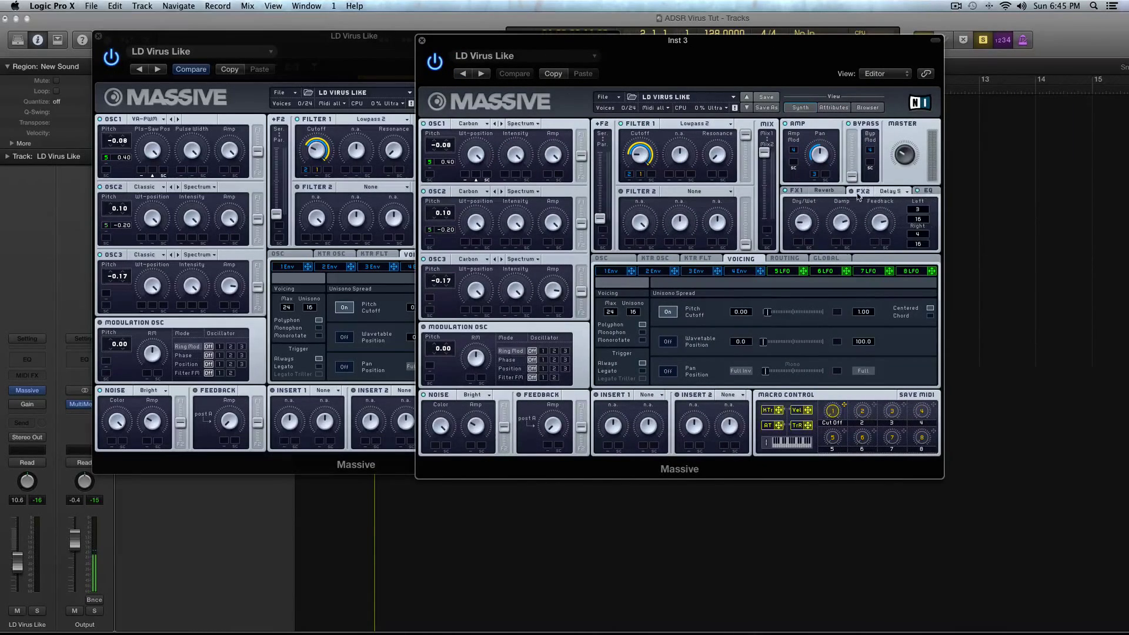
pyautogui.click(422, 40)
pyautogui.click(98, 36)
pyautogui.moveTo(552, 359); pyautogui.dragTo(507, 253)
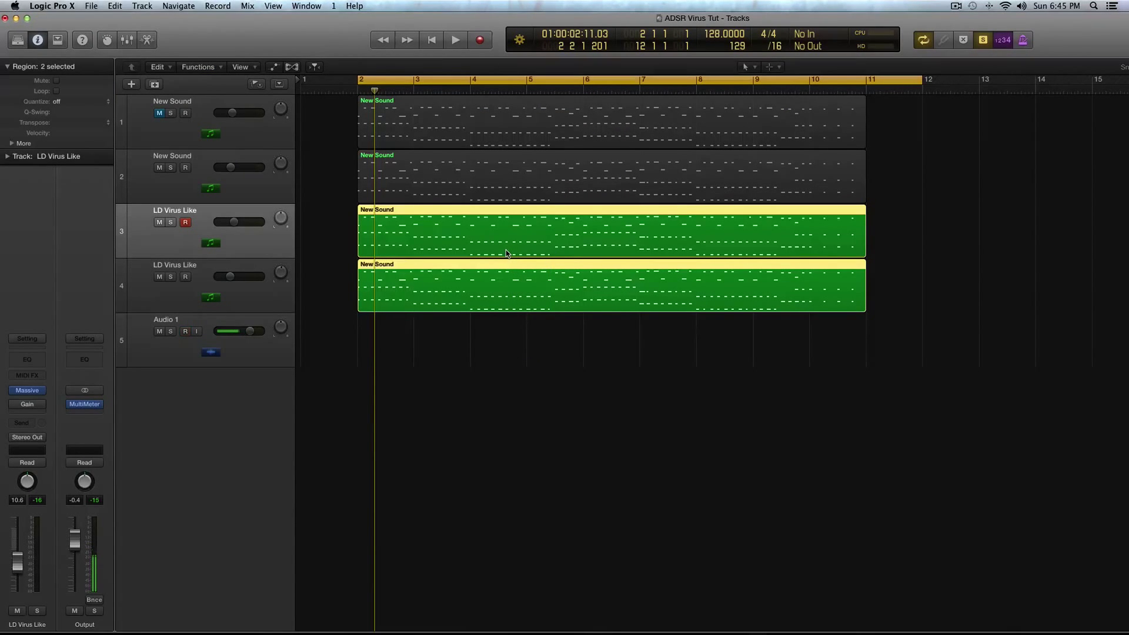
# Play the track 3 and 4 regions, then add track 2's region and play all three layers.
pyautogui.press('space')
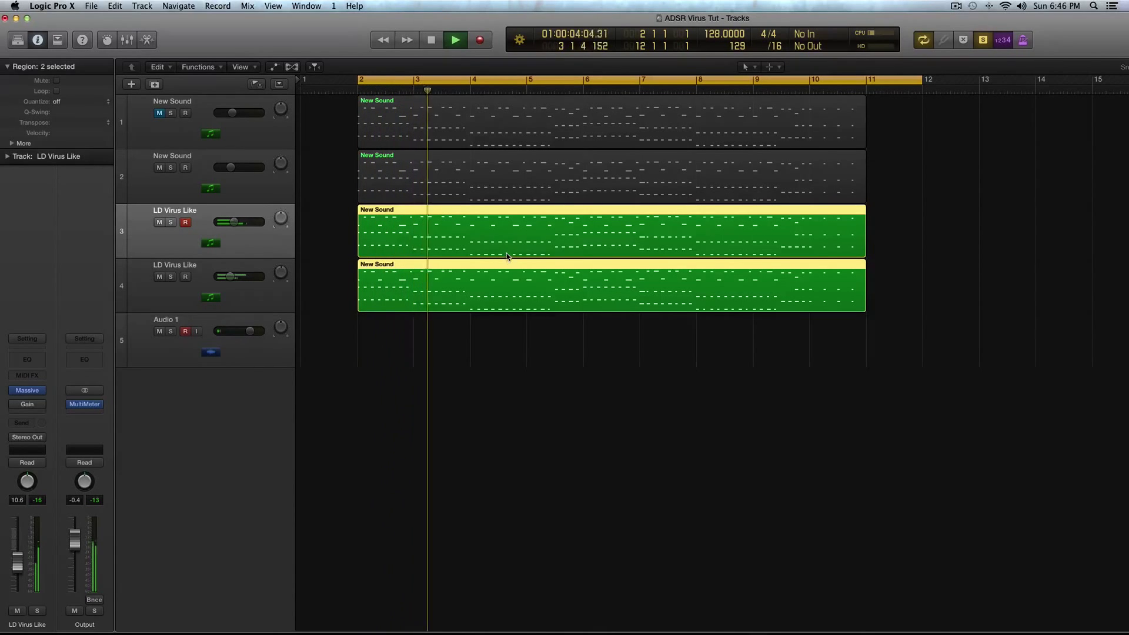
pyautogui.press('space')
pyautogui.keyDown('shift'); pyautogui.click(404, 182); pyautogui.keyUp('shift')
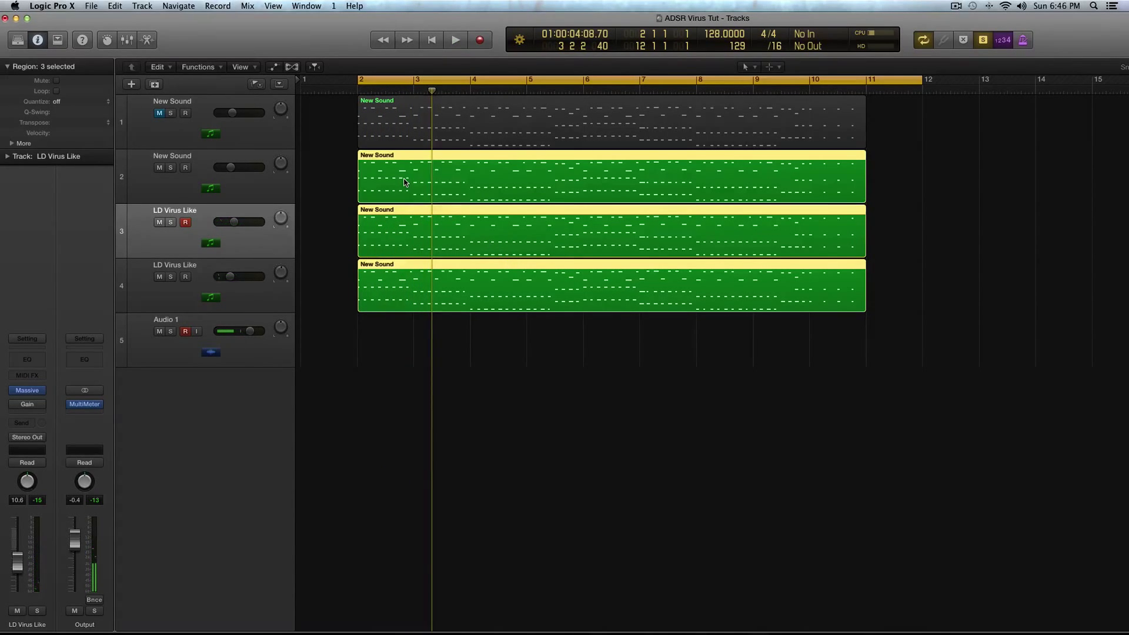
pyautogui.press('space')
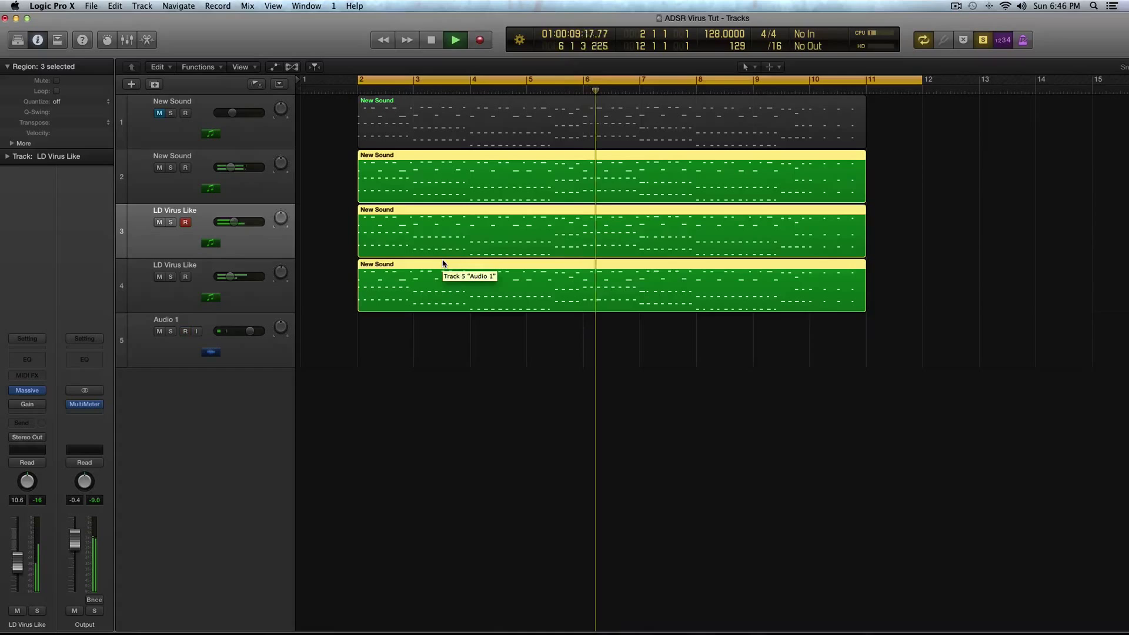
pyautogui.press('space')
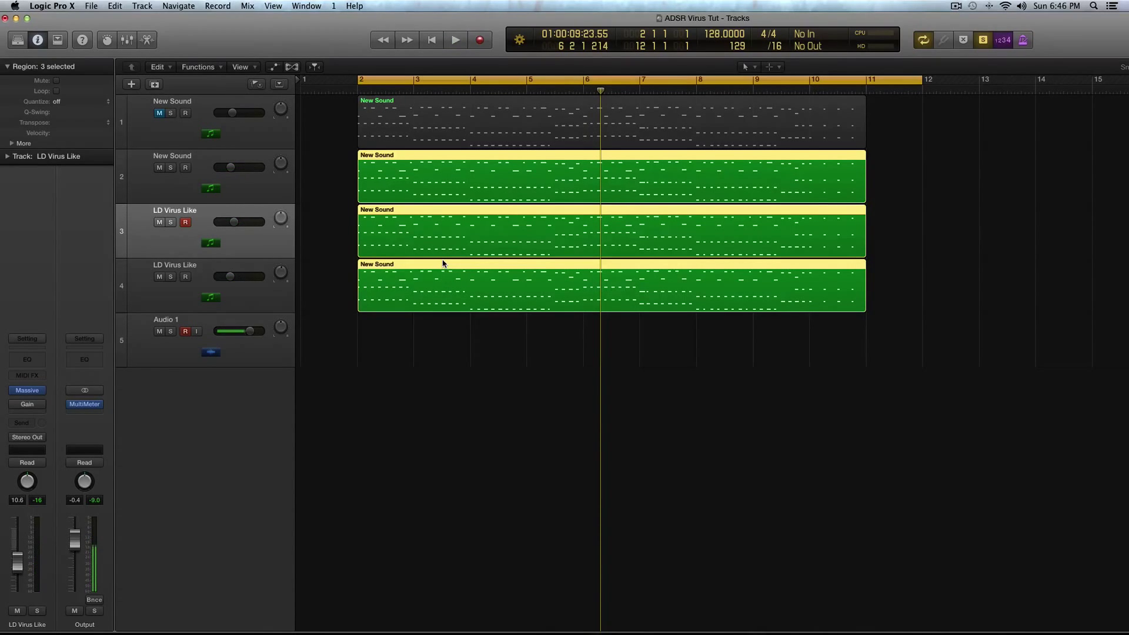